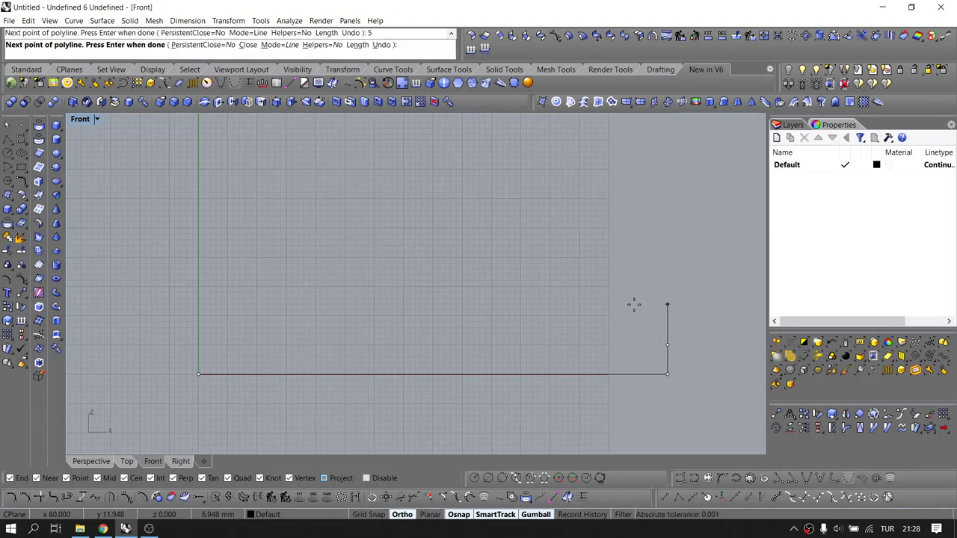
# Complete the first zigzag polyline with an 80 mm segment back to the vertical axis and a 5 mm rise
pyautogui.write('80')
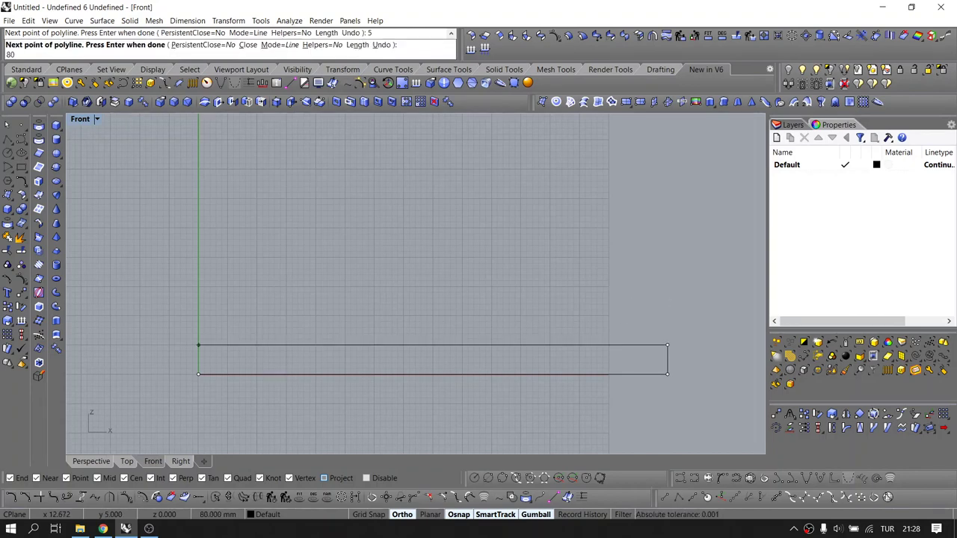
pyautogui.press('Return')
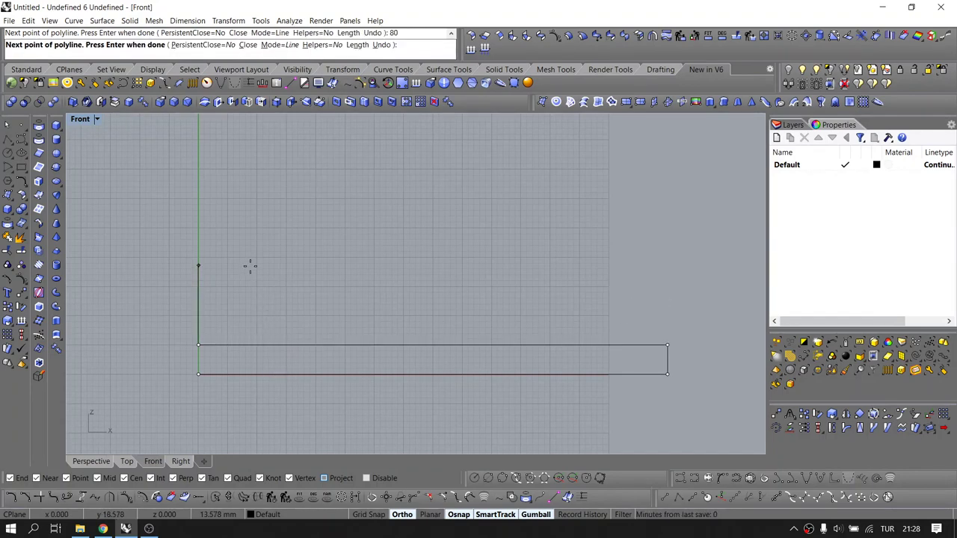
pyautogui.press('Return')
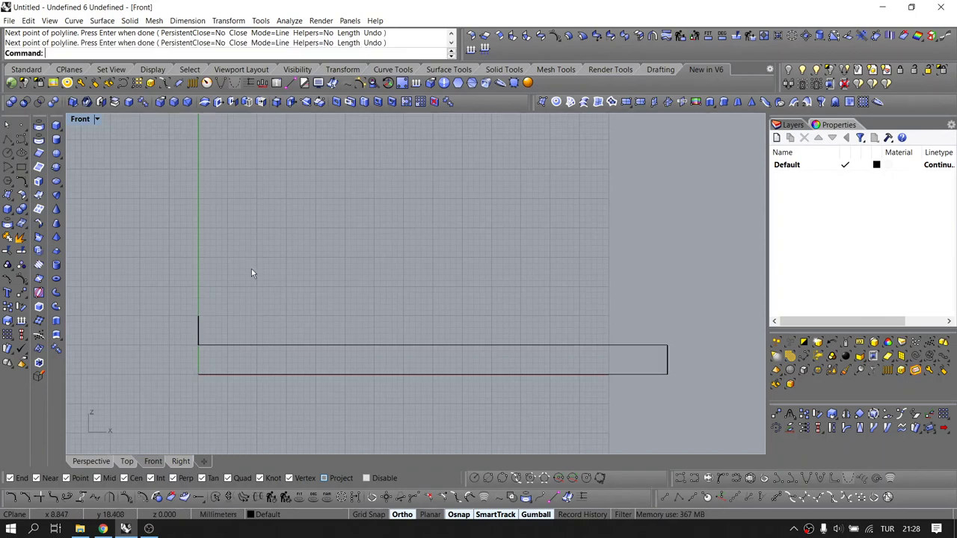
# Copy the zigzag polyline twice upward from the origin at 10 mm spacing, forming a continuous stack
pyautogui.click(261, 345)
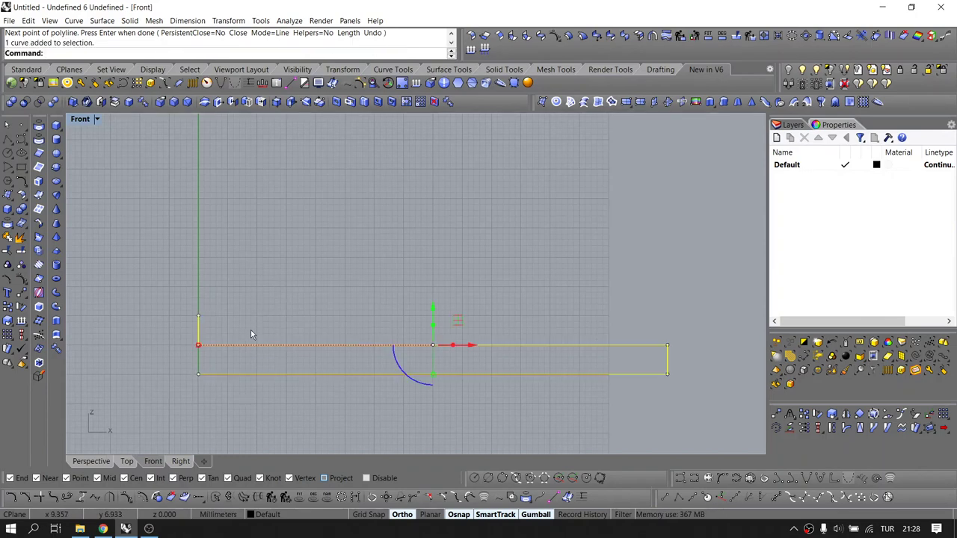
pyautogui.click(8, 306)
pyautogui.click(198, 374)
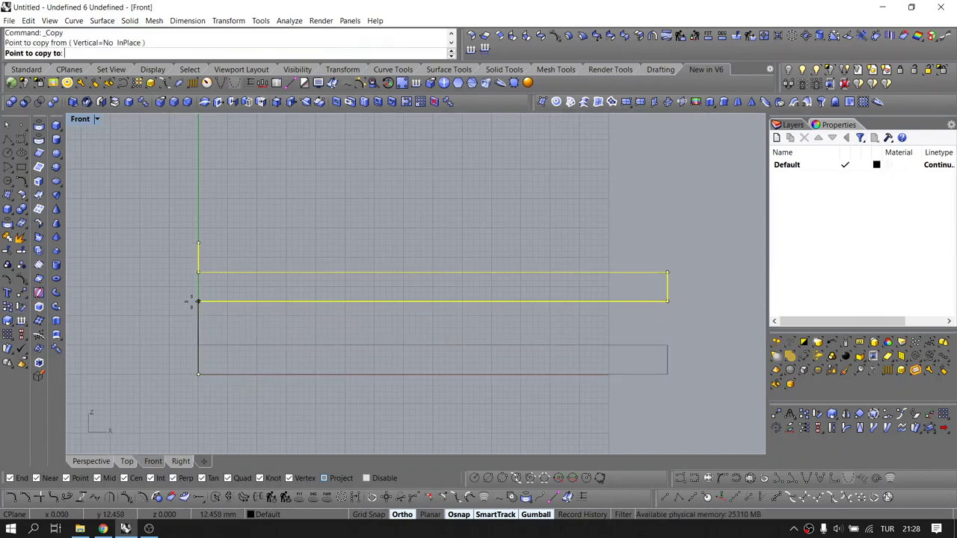
pyautogui.click(198, 316)
pyautogui.click(198, 256)
pyautogui.press('Return')
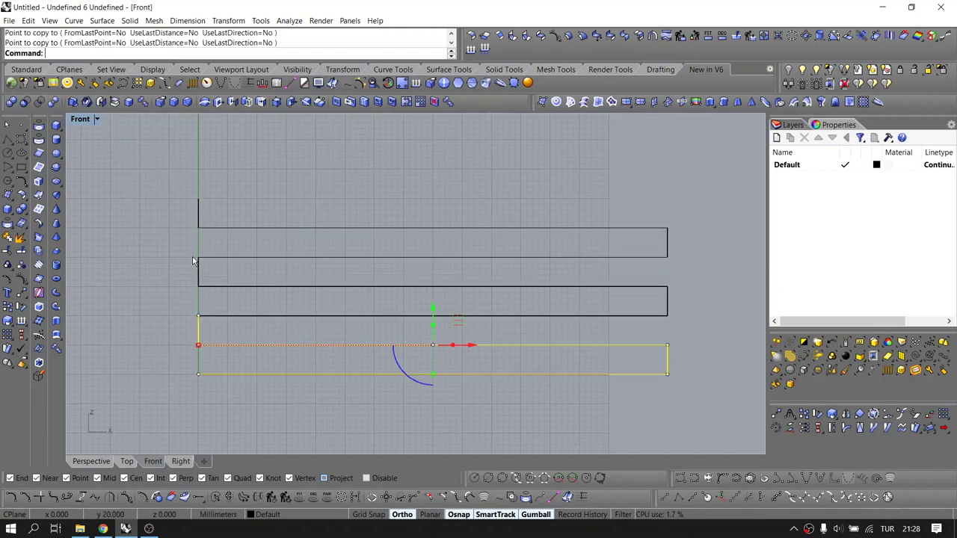
# Copy the three stacked zigzag curves 30 mm upward from the origin to double the stack
pyautogui.scroll(-3, 191, 256)
pyautogui.moveTo(275, 207); pyautogui.dragTo(223, 322)
pyautogui.press('Return')
pyautogui.click(196, 335)
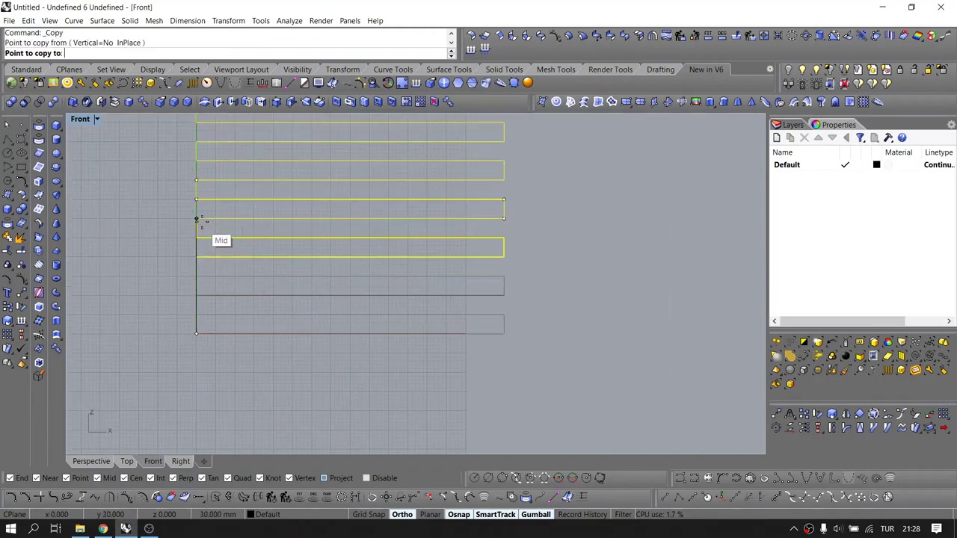
pyautogui.click(196, 219)
pyautogui.press('Return')
pyautogui.scroll(-4, 200, 220)
pyautogui.moveTo(276, 216); pyautogui.dragTo(274, 285, button='right')
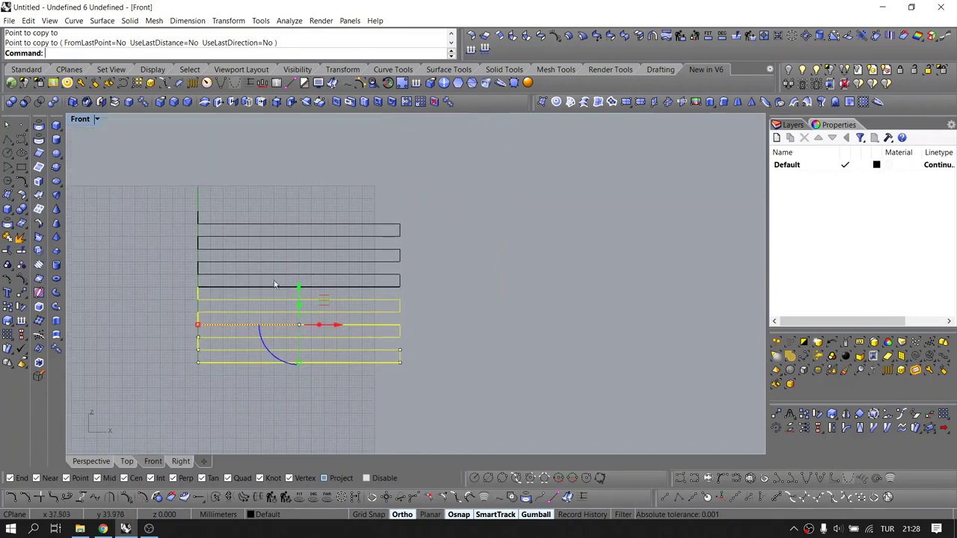
pyautogui.press('Escape')
# Draw a polyline from the stack's upper end: 80 mm along positive X, 5 mm up and 80 mm back
pyautogui.click(8, 140)
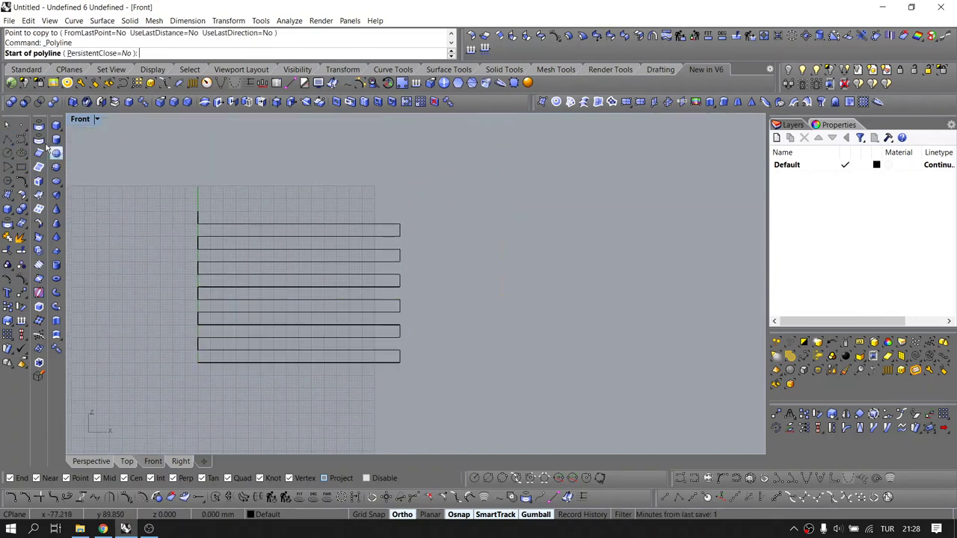
pyautogui.click(199, 211)
pyautogui.scroll(1, 390, 189)
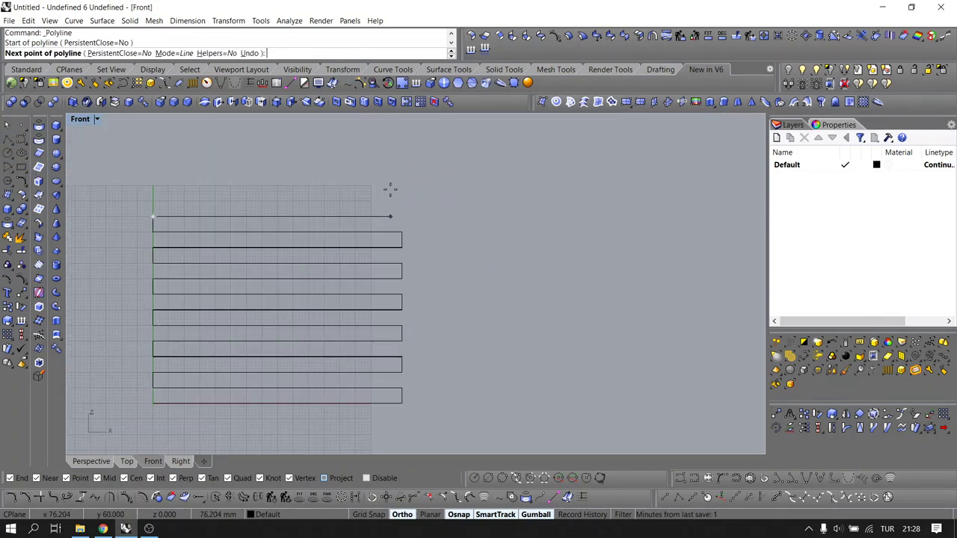
pyautogui.write('80')
pyautogui.press('Return')
pyautogui.click(392, 187)
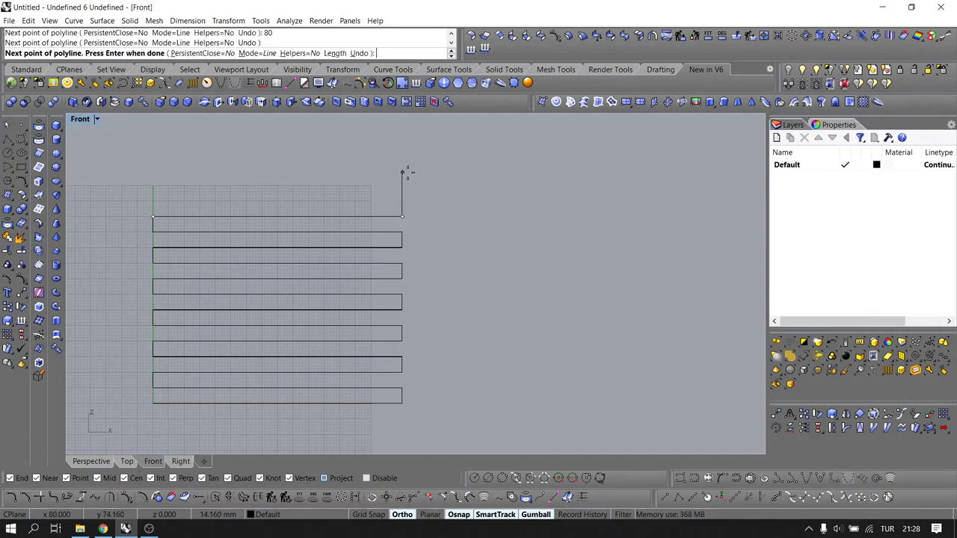
pyautogui.click(403, 201)
pyautogui.write('80')
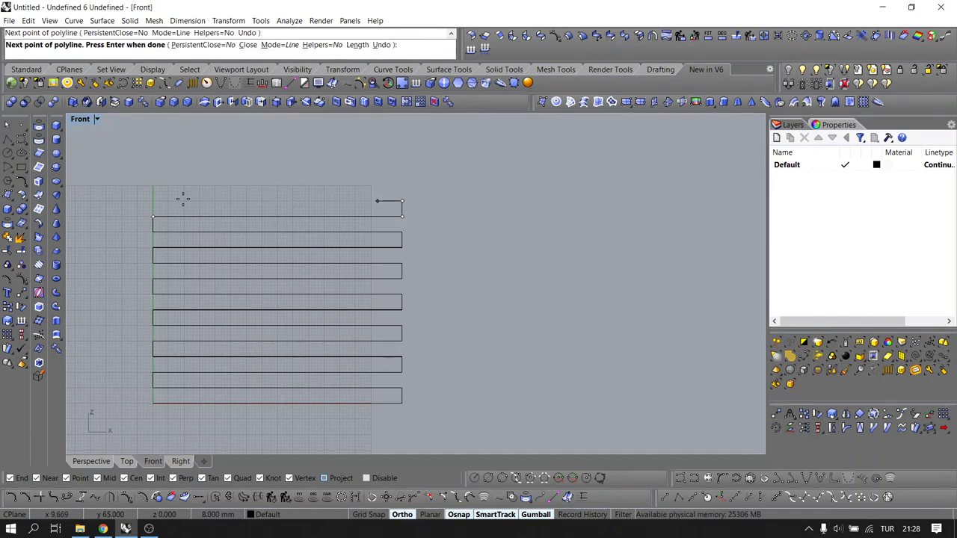
pyautogui.press('Return')
pyautogui.click(182, 199)
pyautogui.moveTo(181, 186); pyautogui.dragTo(216, 216, button='right')
pyautogui.rightClick(173, 211)
# Join all the stacked zigzag curves into one open curve
pyautogui.scroll(-2, 215, 215)
pyautogui.moveTo(447, 184); pyautogui.dragTo(147, 396)
pyautogui.hotkey('ctrl', 'j')
pyautogui.scroll(2, 229, 352)
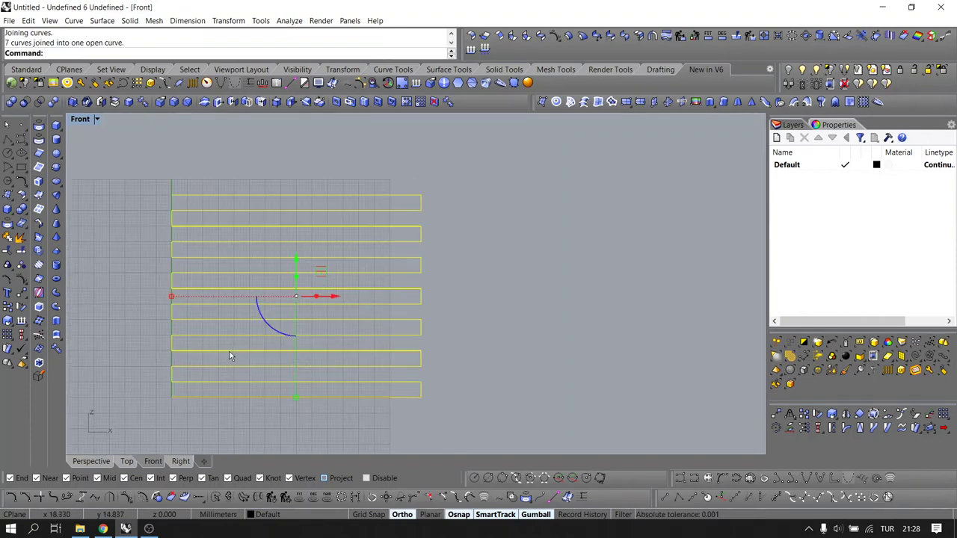
pyautogui.press('Escape')
pyautogui.click(6, 139)
pyautogui.click(171, 396)
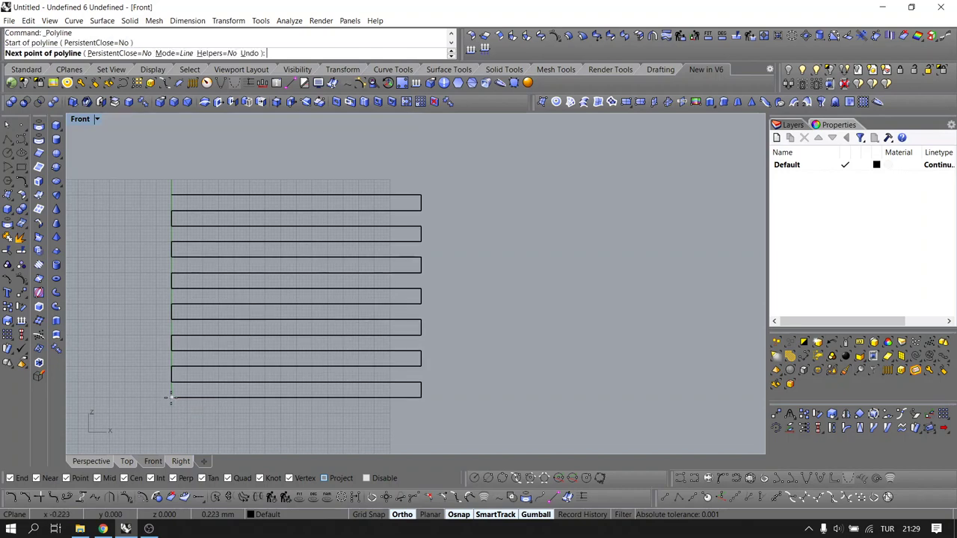
pyautogui.press('Escape')
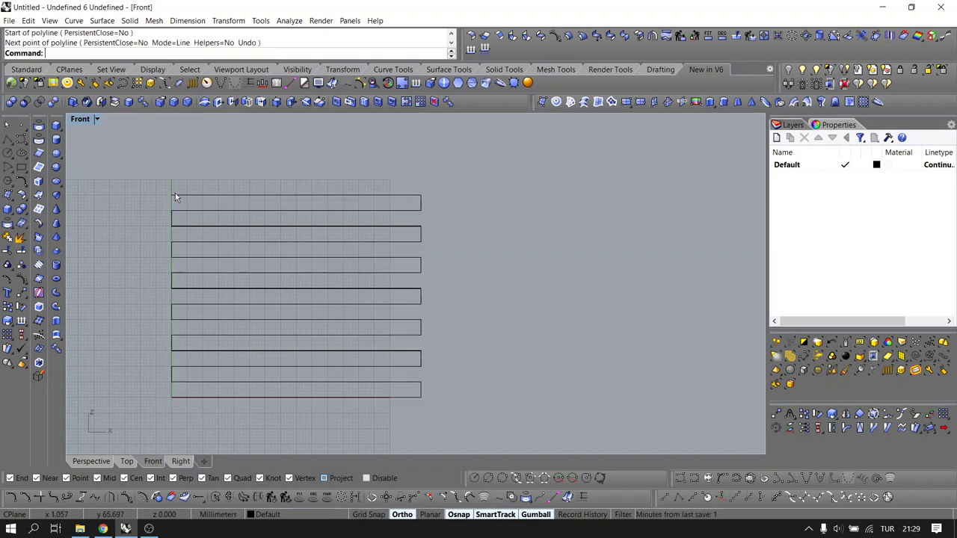
pyautogui.moveTo(313, 181); pyautogui.dragTo(322, 227, button='right')
pyautogui.moveTo(317, 284); pyautogui.dragTo(317, 282)
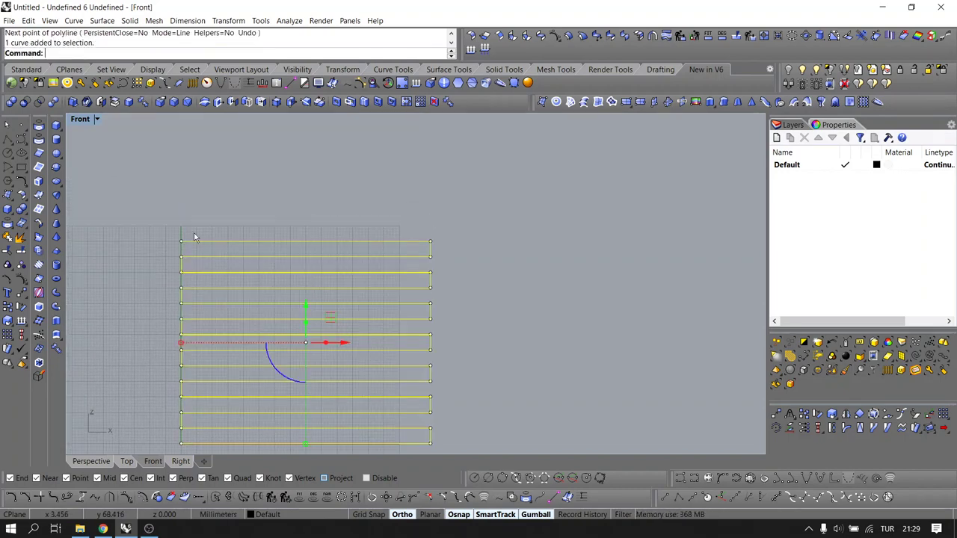
pyautogui.press('Escape')
# Extend the zigzag from its upper open end with a polyline: 5 mm up, 80 mm outward, 5 mm up and 80 mm back
pyautogui.click(9, 139)
pyautogui.click(181, 226)
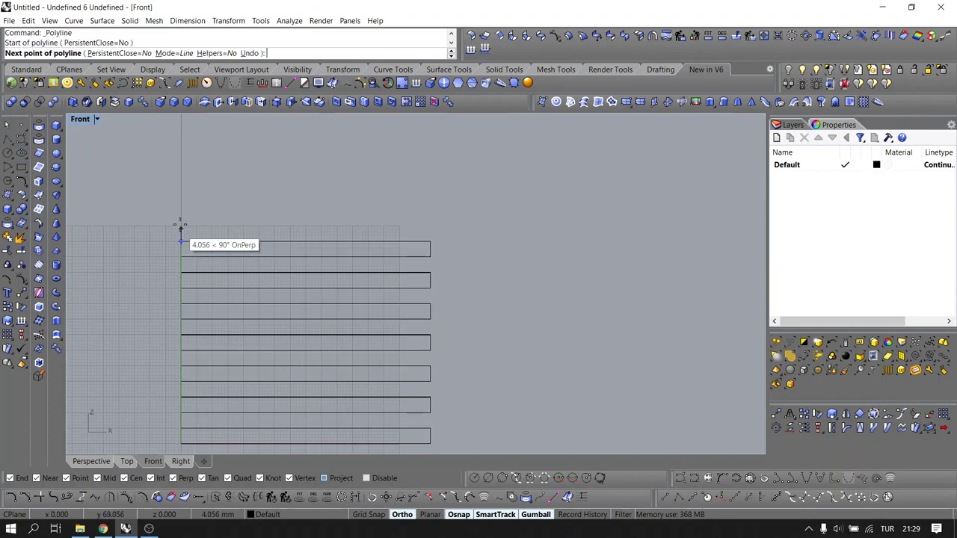
pyautogui.write('5')
pyautogui.press('Return')
pyautogui.click(439, 196)
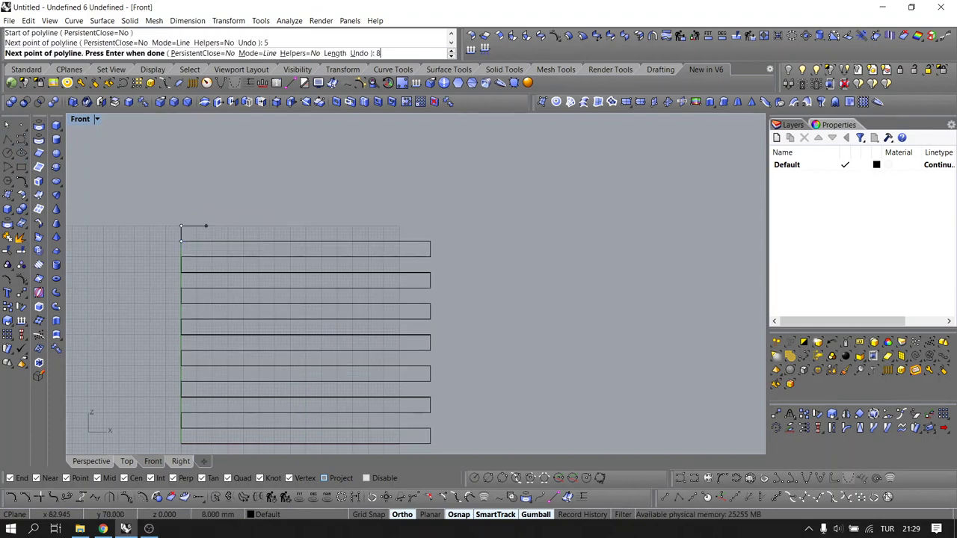
pyautogui.write('80')
pyautogui.press('Return')
pyautogui.write('5')
pyautogui.press('Return')
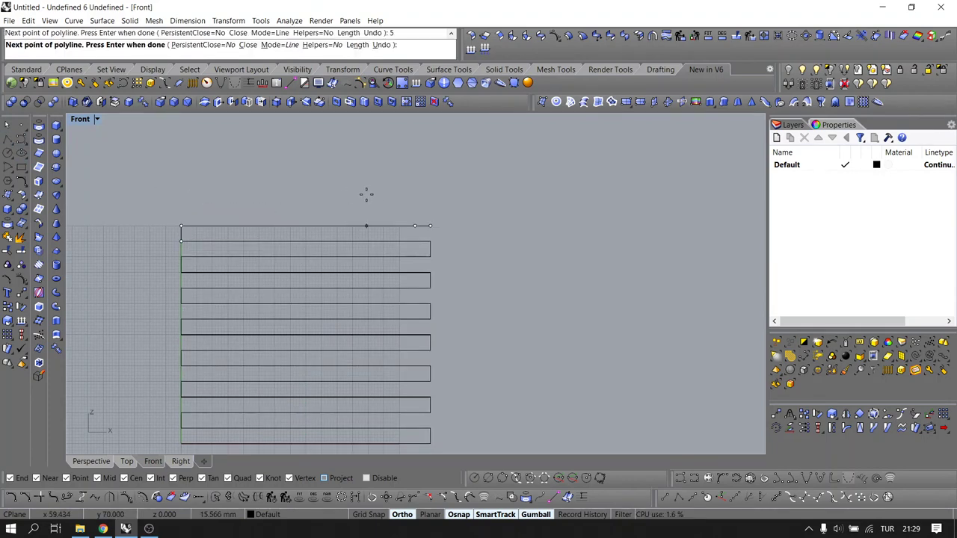
pyautogui.click(430, 176)
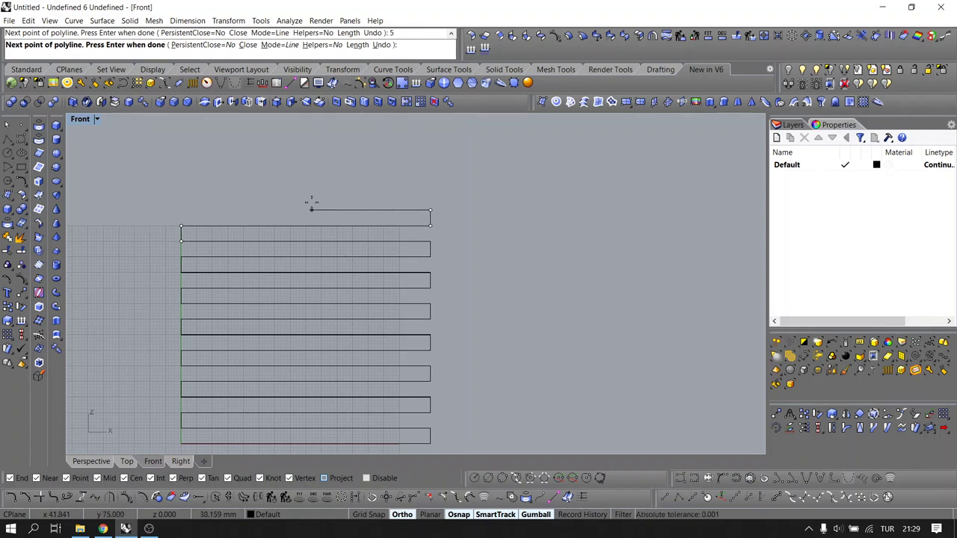
pyautogui.write('80')
pyautogui.press('Return')
pyautogui.click(312, 202)
pyautogui.press('Return')
# Join the added polyline to the rest of the zigzag curve
pyautogui.scroll(-4, 312, 202)
pyautogui.moveTo(447, 190); pyautogui.dragTo(228, 385)
pyautogui.press('Return')
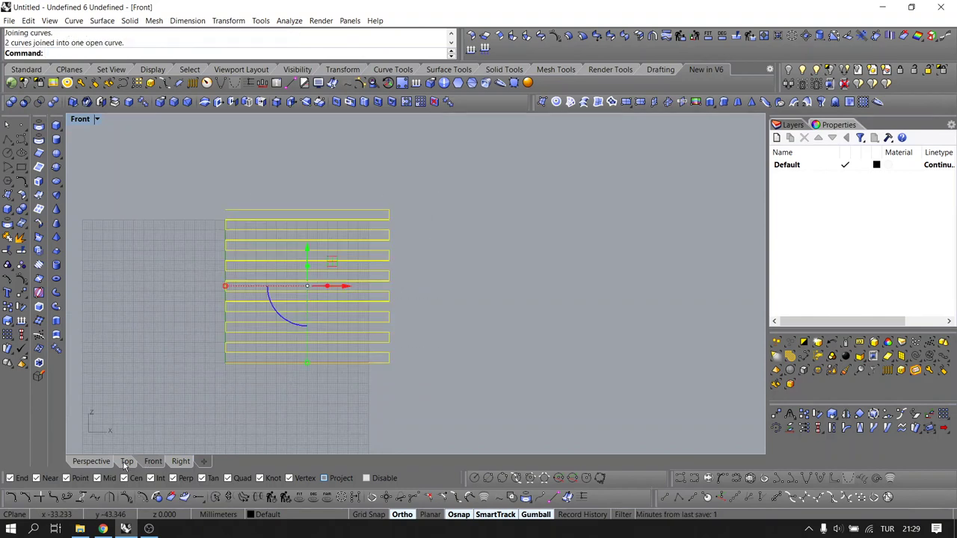
# Extrude the joined zigzag curve 100 mm along the positive Y direction, working in the Top view
pyautogui.click(125, 461)
pyautogui.scroll(-2, 246, 317)
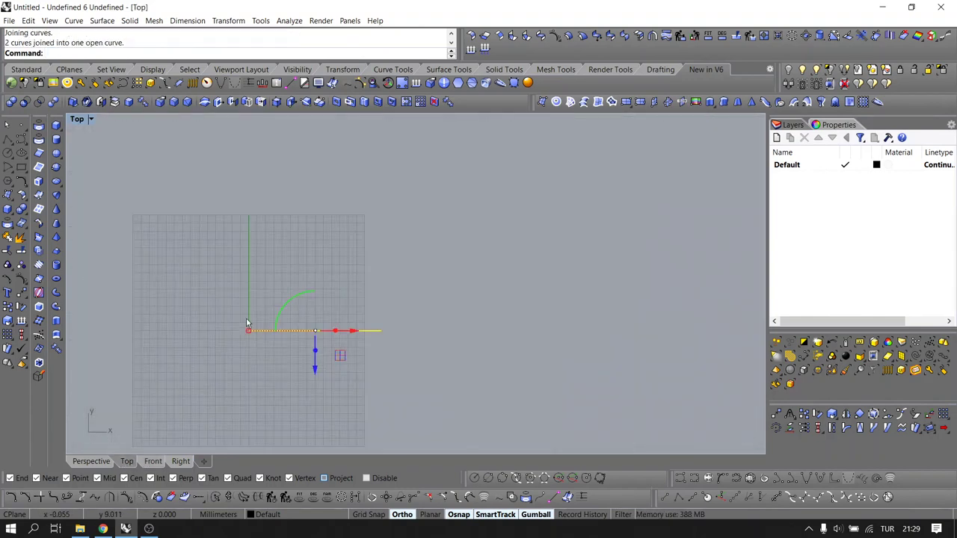
pyautogui.click(56, 321)
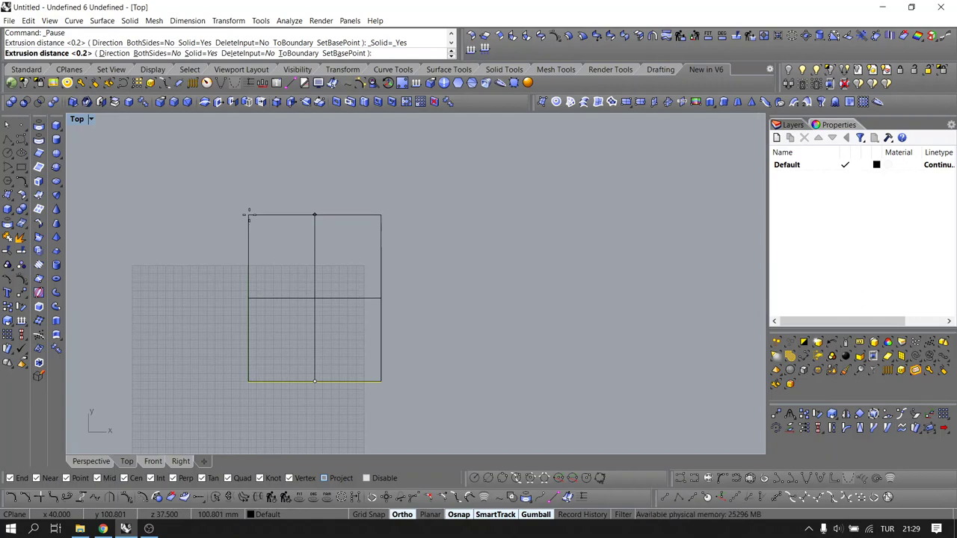
pyautogui.write('100')
pyautogui.press('Return')
# Show the extruded zigzag surface in the Perspective view with the Shaded display mode
pyautogui.click(106, 461)
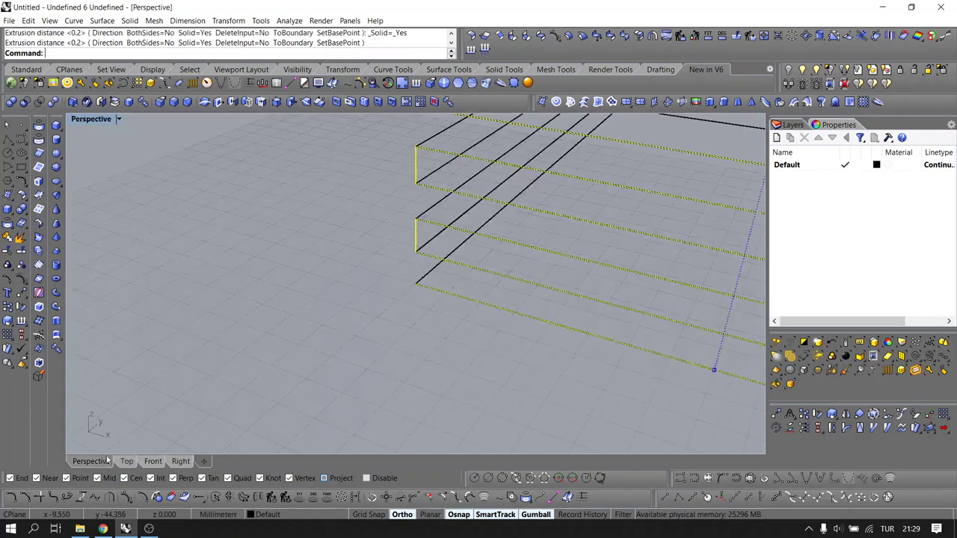
pyautogui.moveTo(333, 284); pyautogui.dragTo(167, 174, button='right')
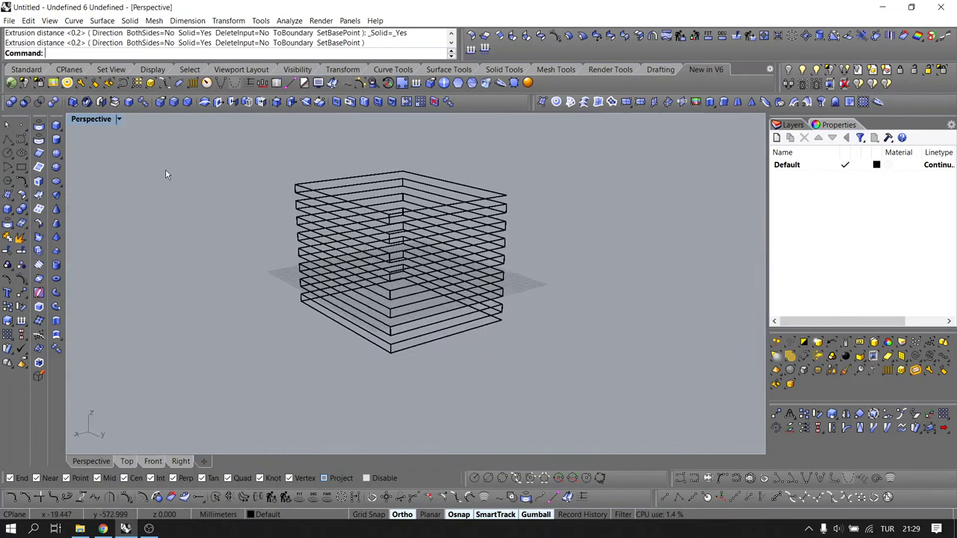
pyautogui.click(117, 121)
pyautogui.click(117, 158)
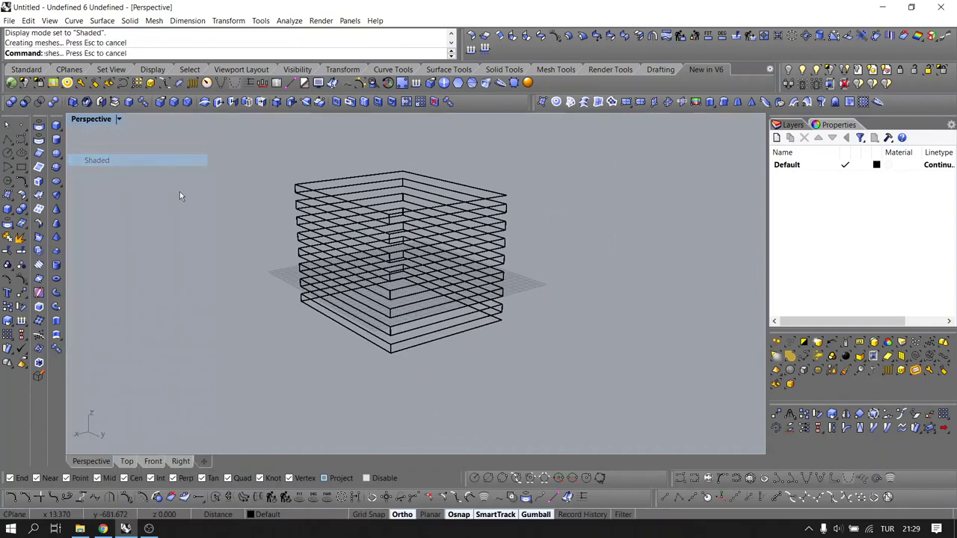
pyautogui.moveTo(317, 283)
pyautogui.mouseDown(button='right')
pyautogui.moveTo(470, 259)
pyautogui.moveTo(182, 260)
pyautogui.mouseUp(button='right')
pyautogui.scroll(6, 432, 260)
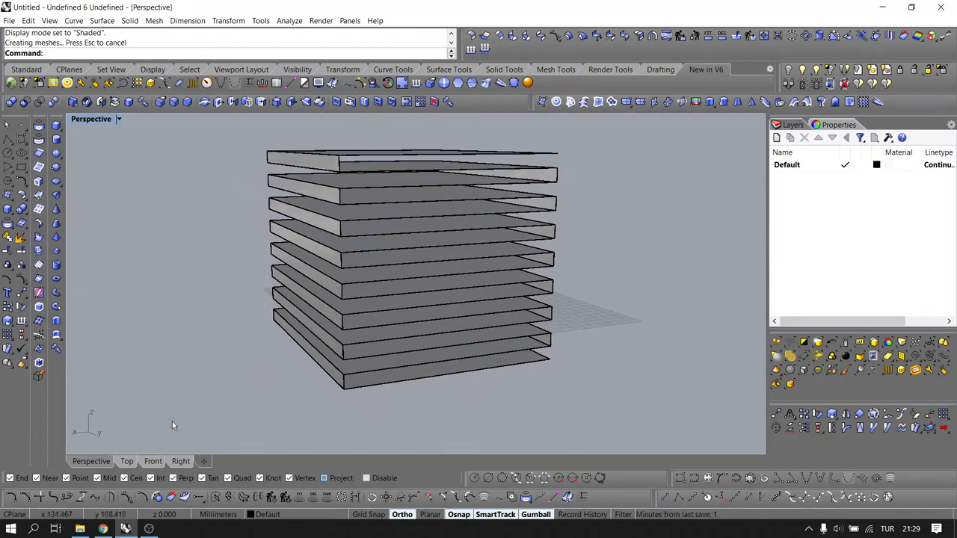
# Fillet all fold edges of the zigzag surface with a 0.5 mm radius, selecting them in the Front view
pyautogui.click(180, 462)
pyautogui.scroll(-8, 278, 334)
pyautogui.click(153, 461)
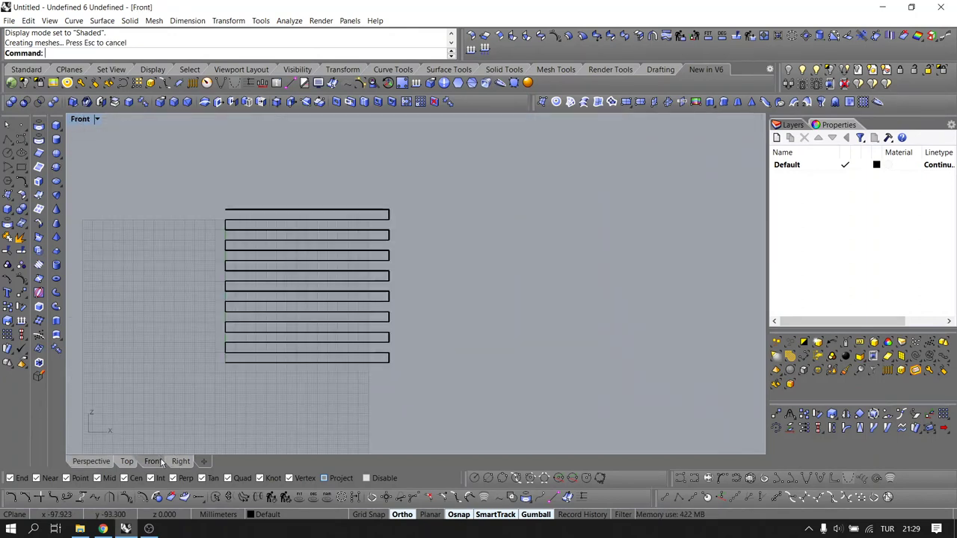
pyautogui.scroll(-1, 250, 362)
pyautogui.moveTo(250, 362); pyautogui.dragTo(316, 345, button='right')
pyautogui.scroll(2, 316, 344)
pyautogui.moveTo(364, 267); pyautogui.dragTo(363, 278, button='right')
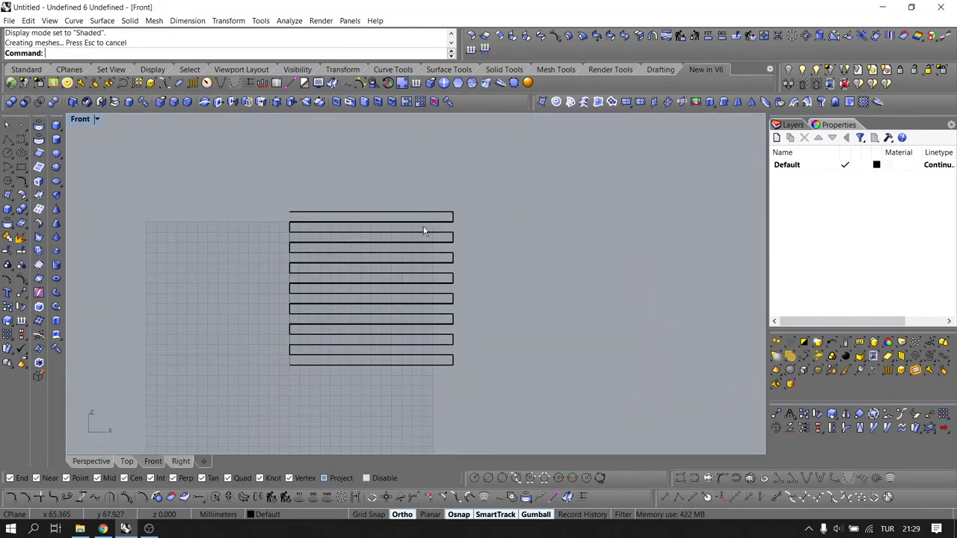
pyautogui.click(174, 102)
pyautogui.write('.5')
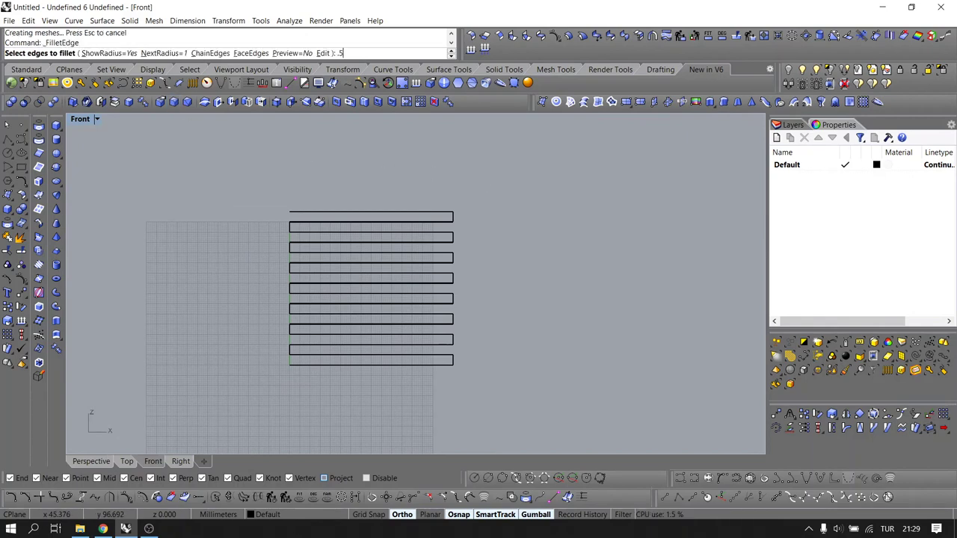
pyautogui.press('Return')
pyautogui.moveTo(515, 191); pyautogui.dragTo(249, 410)
pyautogui.press('Return')
pyautogui.press('Return')
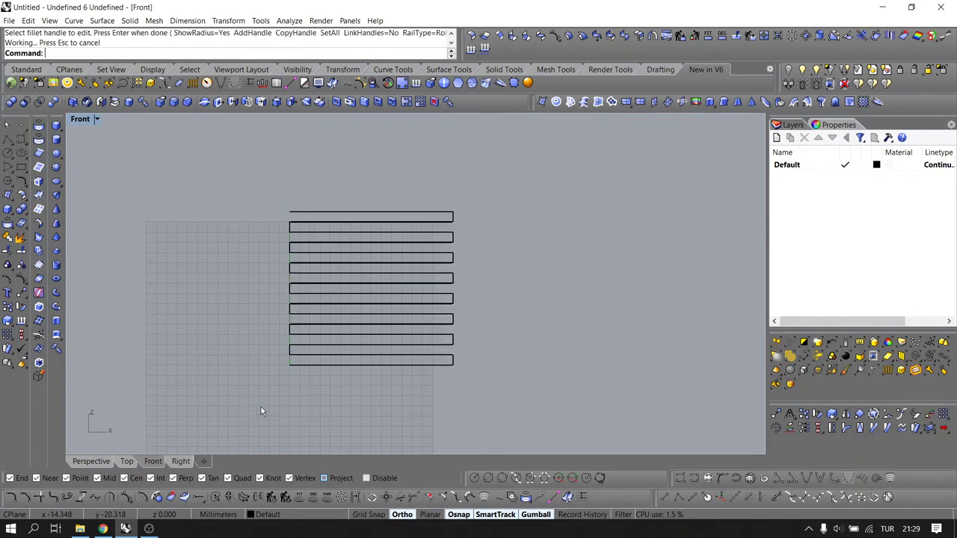
# Examine the filleted fold corners up close in the Front view and the whole surface in Perspective
pyautogui.scroll(5, 399, 306)
pyautogui.scroll(4, 562, 362)
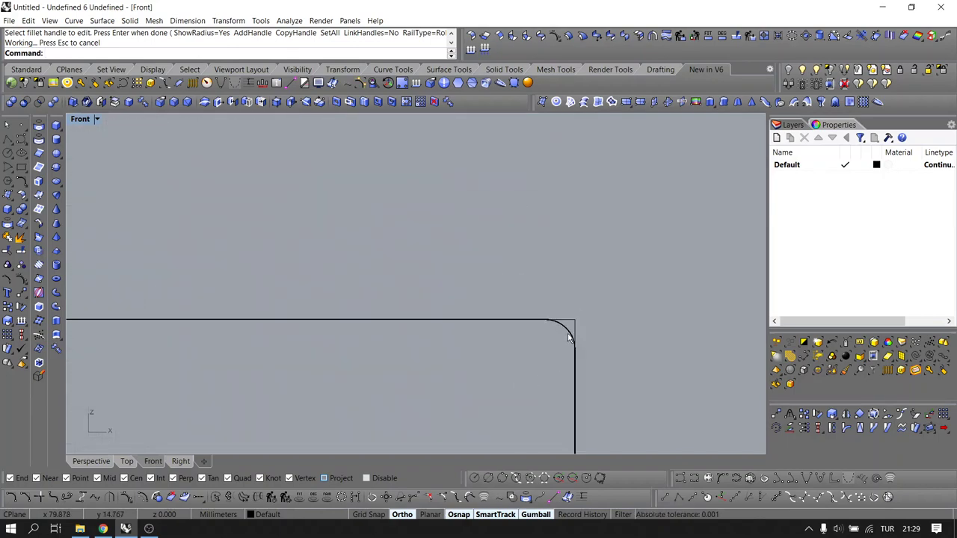
pyautogui.scroll(-10, 568, 331)
pyautogui.moveTo(569, 331); pyautogui.dragTo(467, 377, button='right')
pyautogui.click(90, 461)
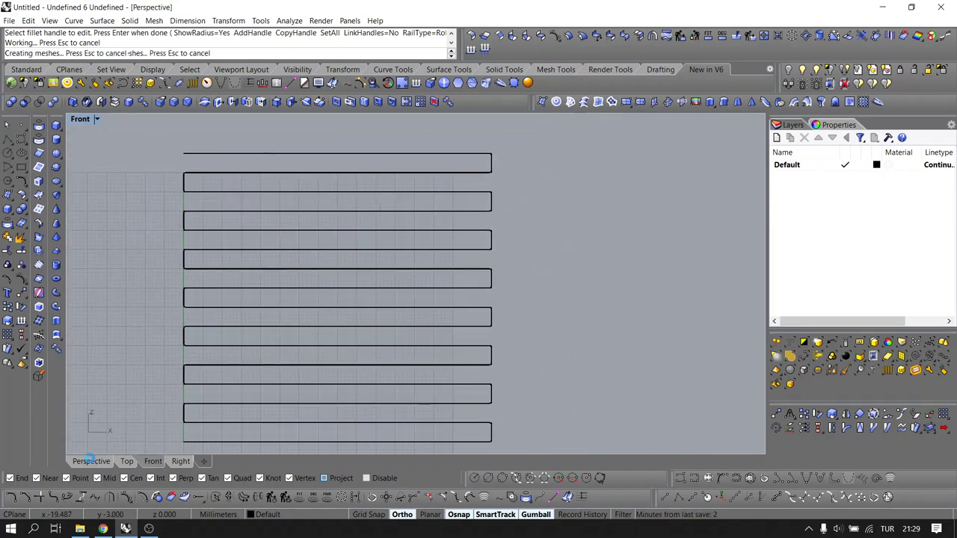
pyautogui.moveTo(428, 286); pyautogui.dragTo(315, 249, button='right')
pyautogui.scroll(5, 314, 250)
pyautogui.scroll(-5, 311, 246)
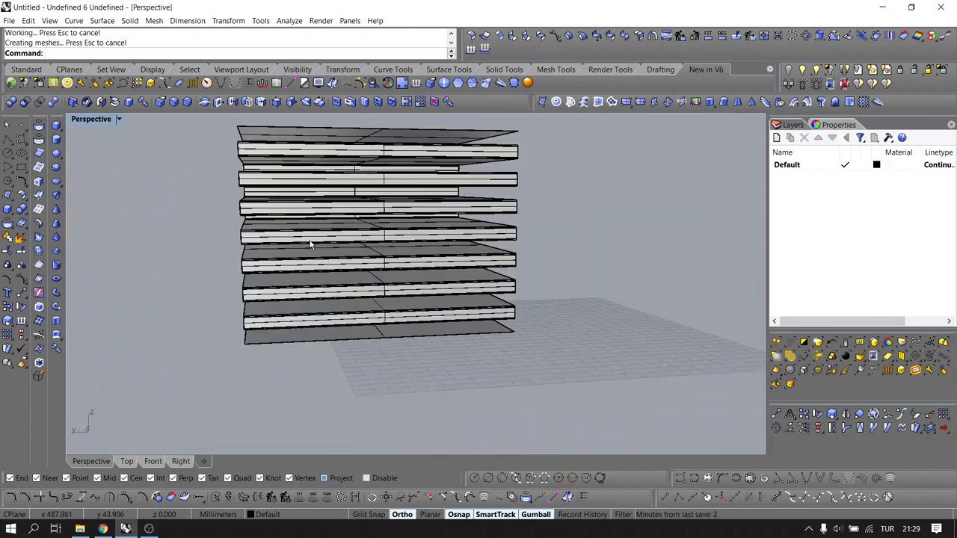
# Scale the zigzag surface slightly down in height with Scale1D in the Right view, from its lower edge to a second reference about 87 mm up
pyautogui.click(309, 244)
pyautogui.click(180, 461)
pyautogui.scroll(3, 365, 328)
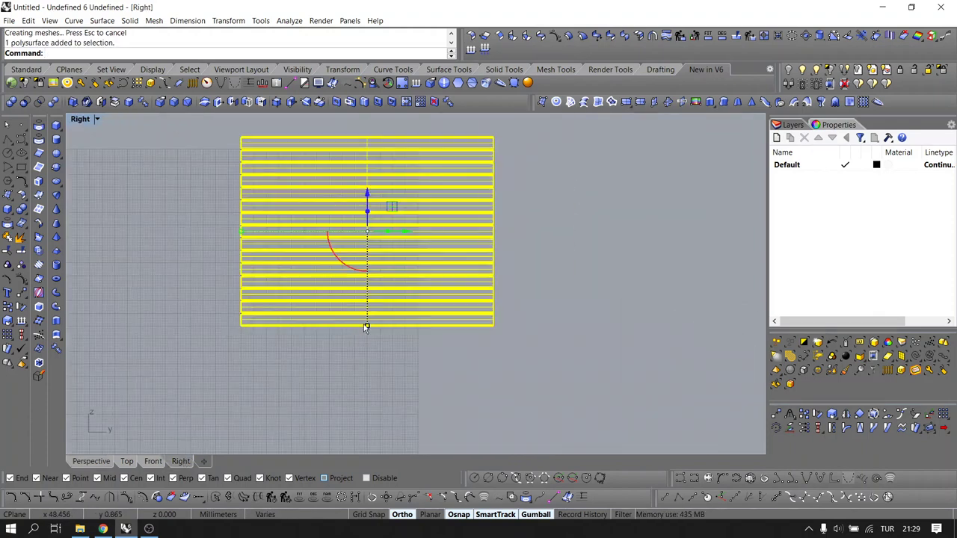
pyautogui.moveTo(366, 327); pyautogui.dragTo(361, 343, button='right')
pyautogui.write('Scale')
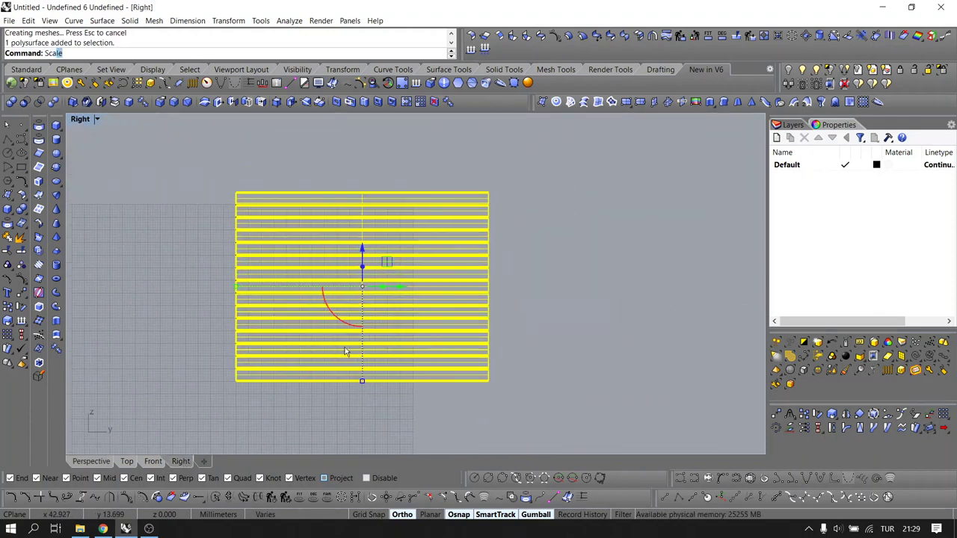
pyautogui.click(64, 77)
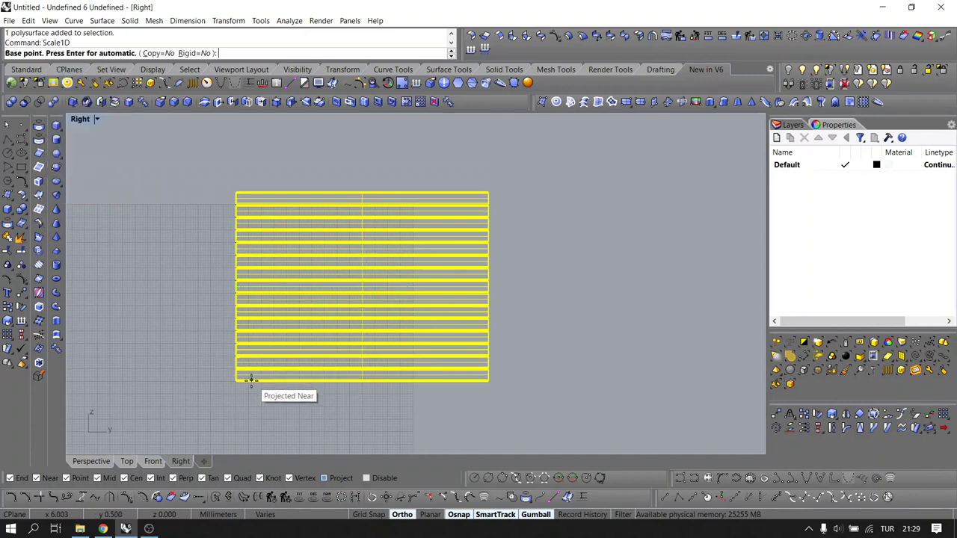
pyautogui.click(251, 381)
pyautogui.click(272, 140)
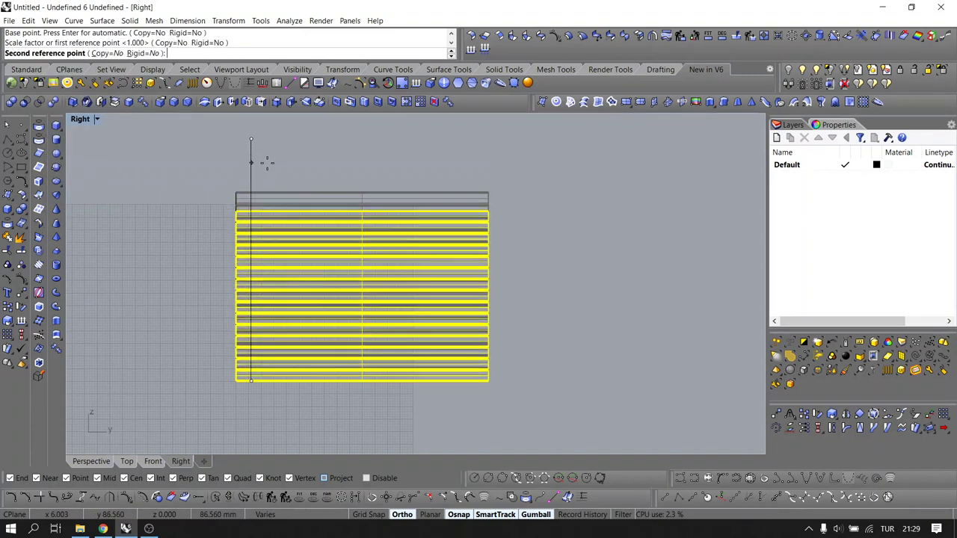
pyautogui.click(261, 163)
pyautogui.press('Escape')
# Delete the original zigzag profile curve at the front of the surface, working in the Perspective view
pyautogui.click(91, 461)
pyautogui.moveTo(139, 416); pyautogui.dragTo(265, 323, button='right')
pyautogui.scroll(5, 424, 250)
pyautogui.moveTo(424, 250); pyautogui.dragTo(337, 225, button='right')
pyautogui.click(359, 262)
pyautogui.click(327, 214)
pyautogui.click(327, 226)
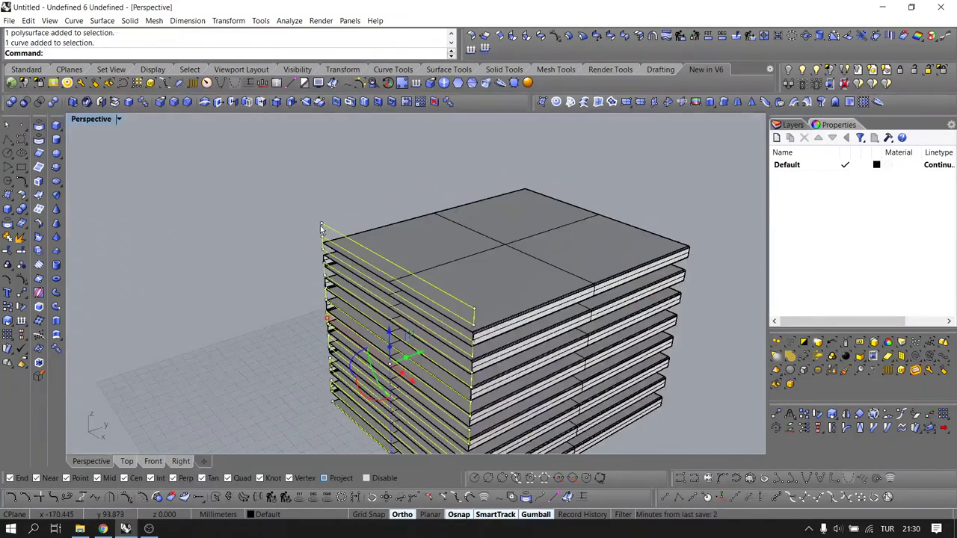
pyautogui.press('Delete')
pyautogui.scroll(-4, 322, 230)
pyautogui.moveTo(451, 255); pyautogui.dragTo(401, 271, button='right')
pyautogui.write('Cage')
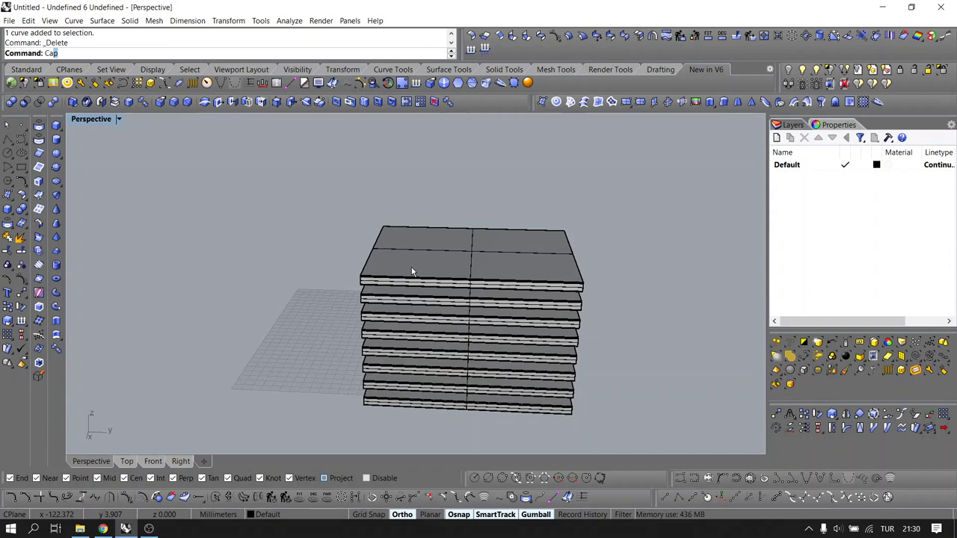
pyautogui.click(80, 78)
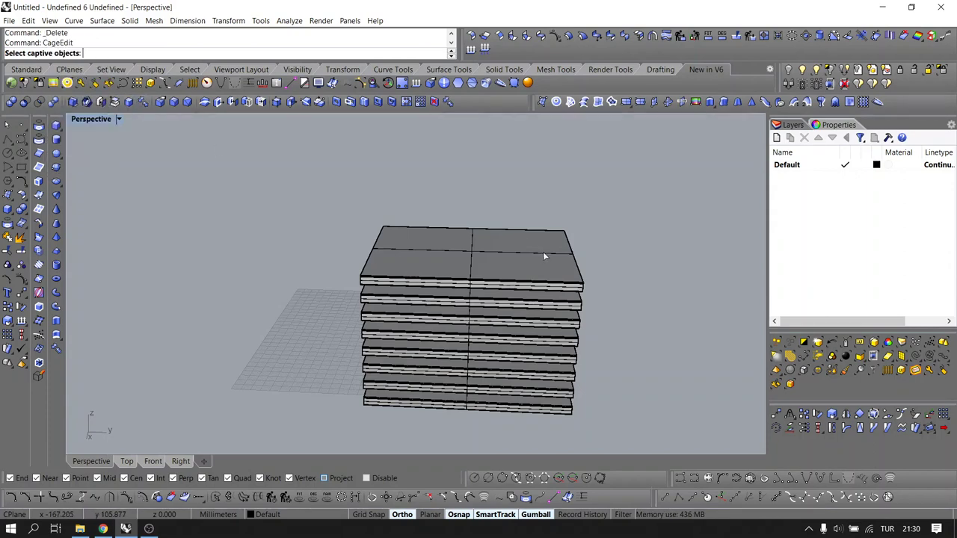
pyautogui.click(544, 257)
pyautogui.rightClick(399, 288)
pyautogui.moveTo(397, 289); pyautogui.dragTo(534, 351, button='right')
pyautogui.click(128, 461)
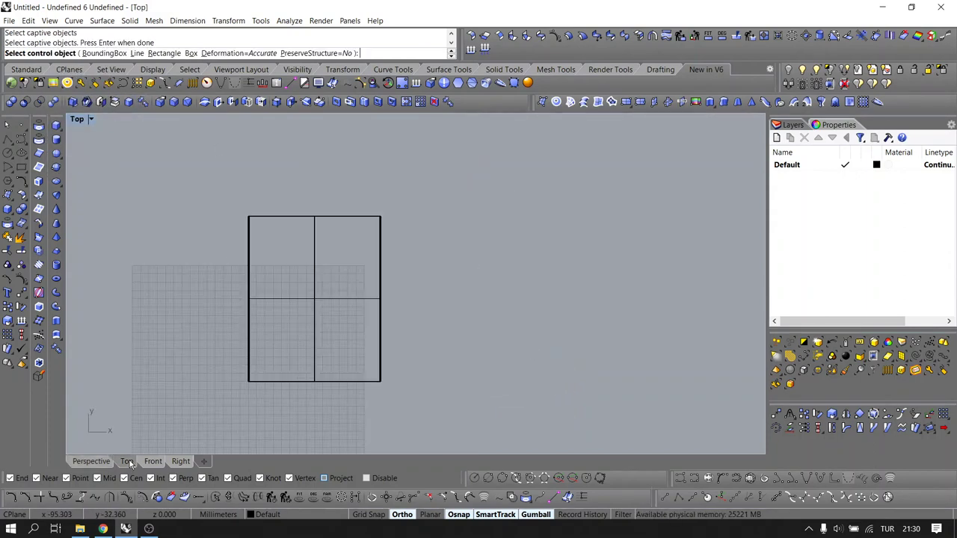
pyautogui.scroll(-4, 308, 298)
pyautogui.moveTo(233, 222); pyautogui.dragTo(404, 370)
pyautogui.moveTo(224, 220); pyautogui.dragTo(400, 287)
pyautogui.scroll(1, 289, 228)
pyautogui.press('Return')
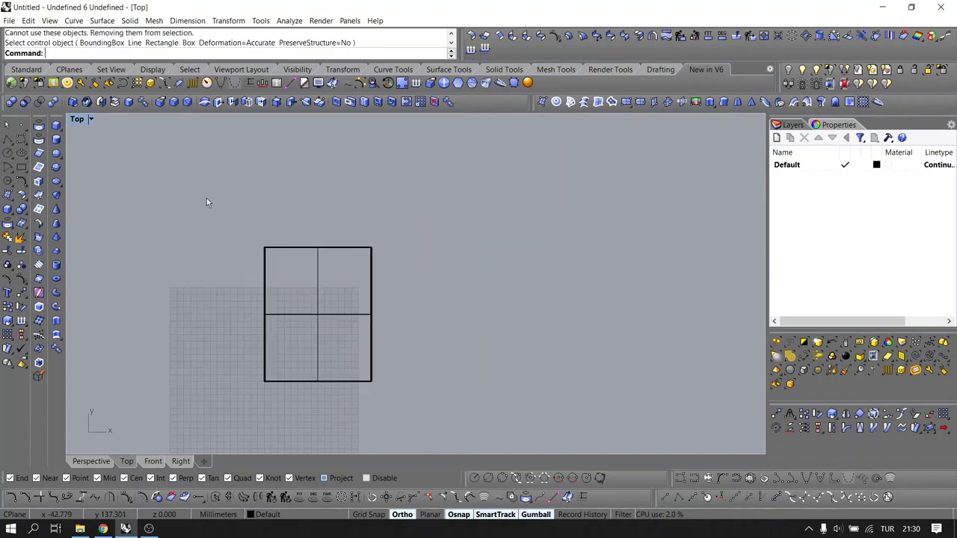
# Move the far end edges of the zigzag surface 20 mm along positive Y in the Top view, lengthening the layers
pyautogui.moveTo(207, 198); pyautogui.dragTo(376, 252)
pyautogui.click(320, 210)
pyautogui.write('2')
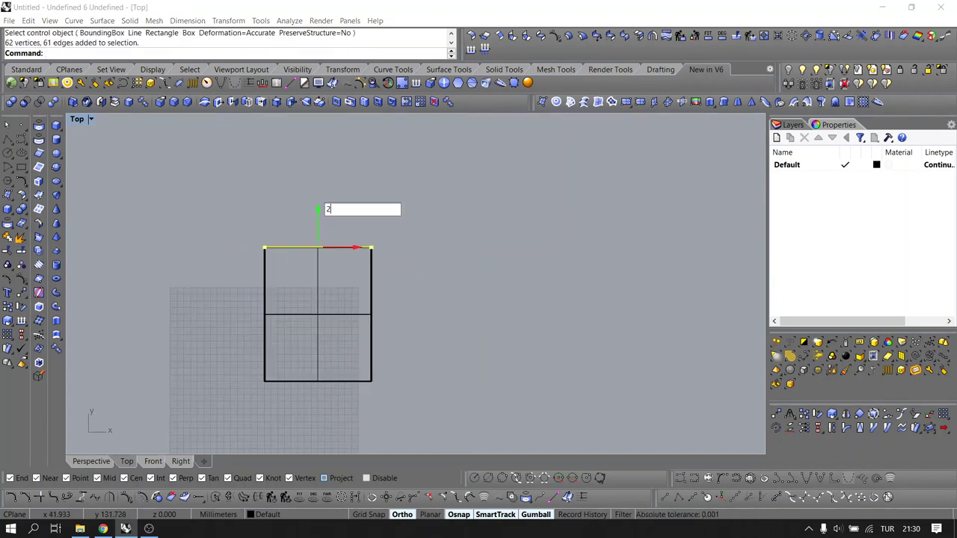
pyautogui.write('0')
pyautogui.press('Return')
pyautogui.click(91, 461)
pyautogui.moveTo(382, 294)
pyautogui.mouseDown(button='right')
pyautogui.moveTo(406, 278)
pyautogui.moveTo(399, 261)
pyautogui.moveTo(409, 258)
pyautogui.mouseUp(button='right')
pyautogui.click(442, 305)
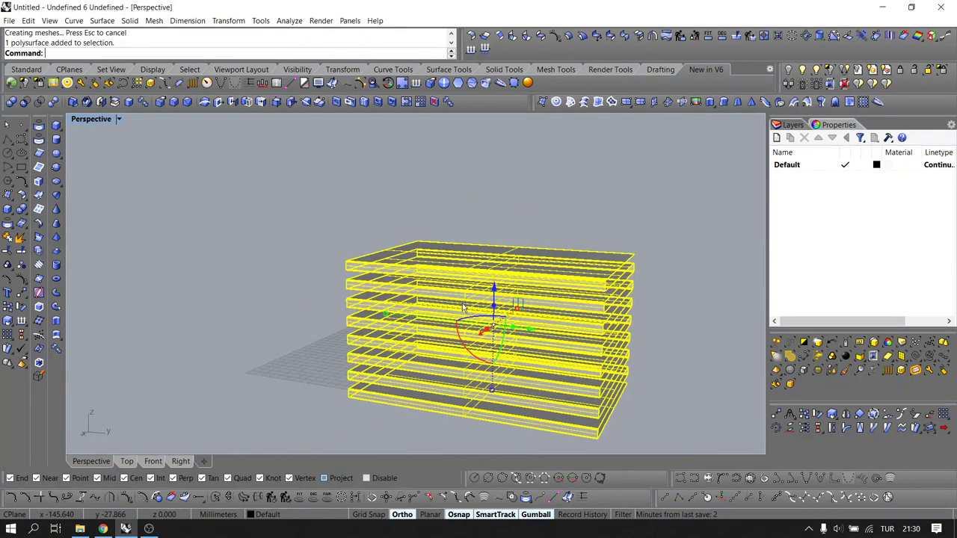
pyautogui.write('Cage')
pyautogui.press('Down')
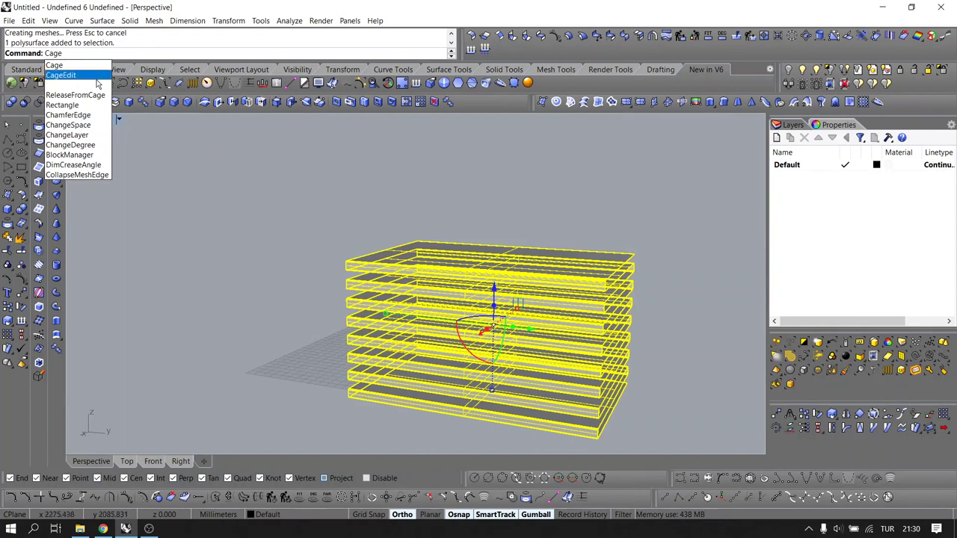
pyautogui.press('Return')
pyautogui.click(425, 301)
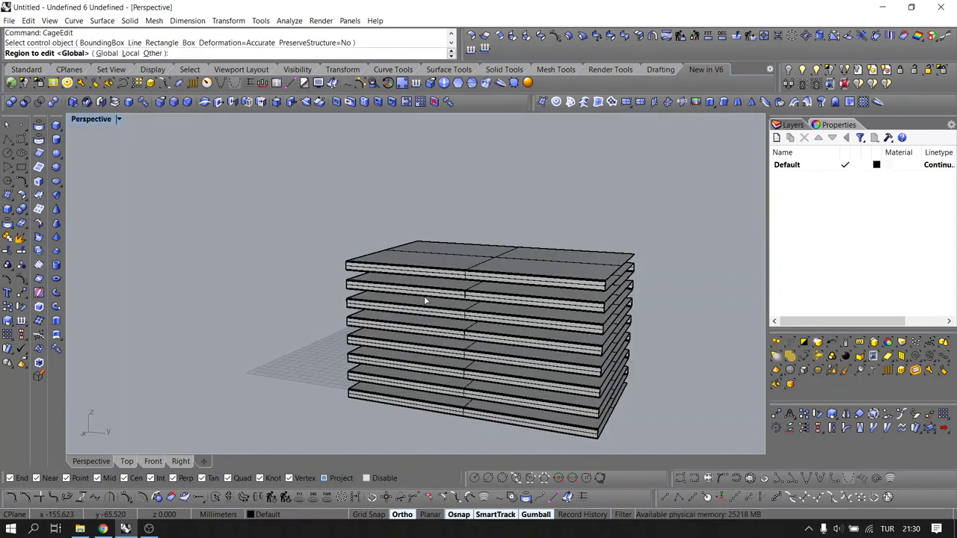
pyautogui.write('b')
pyautogui.press('Return')
pyautogui.write('w')
pyautogui.press('Return')
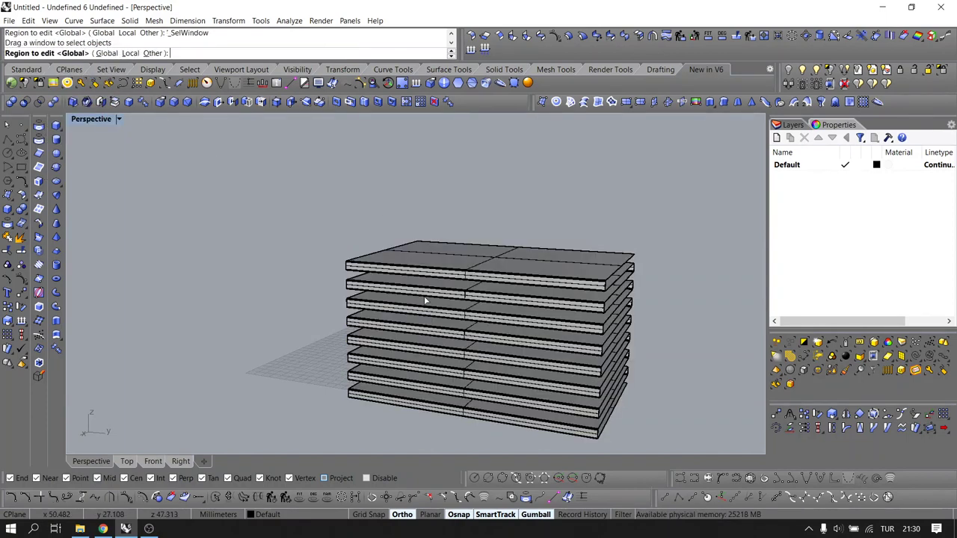
pyautogui.press('Escape')
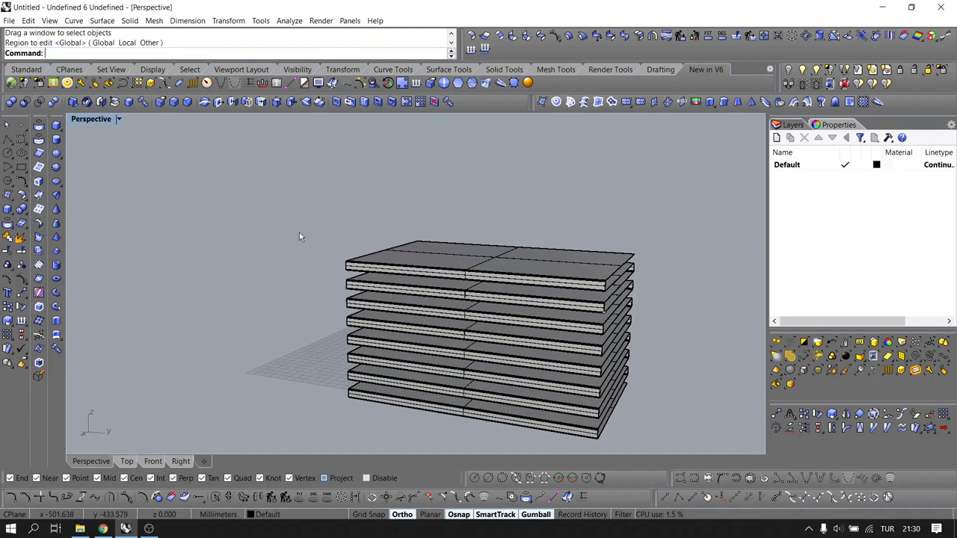
# Put the zigzag surface in a CageEdit bounding-box cage with World coordinates, the default four points per direction and the Global region
pyautogui.moveTo(348, 260); pyautogui.dragTo(369, 269, button='right')
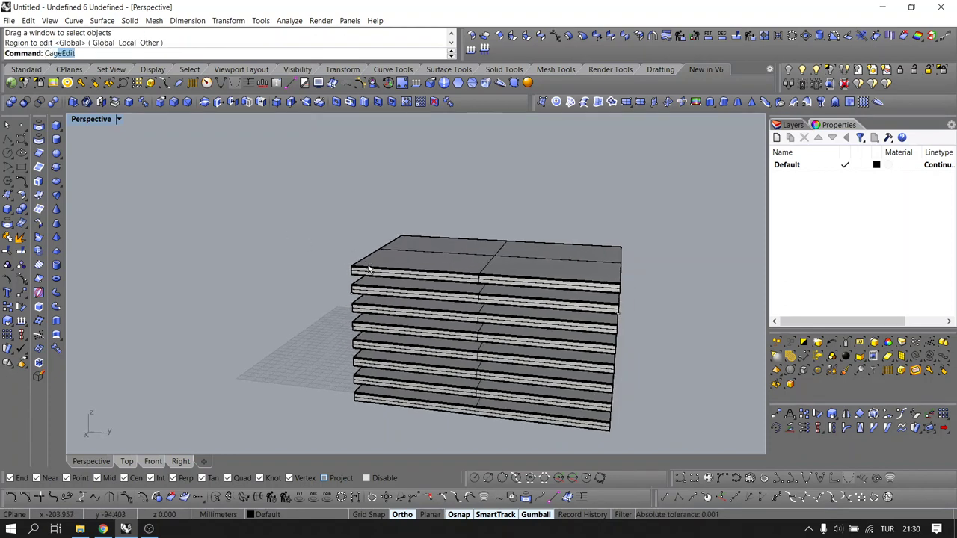
pyautogui.write('Ca')
pyautogui.press('Return')
pyautogui.moveTo(700, 202); pyautogui.dragTo(262, 446)
pyautogui.press('Return')
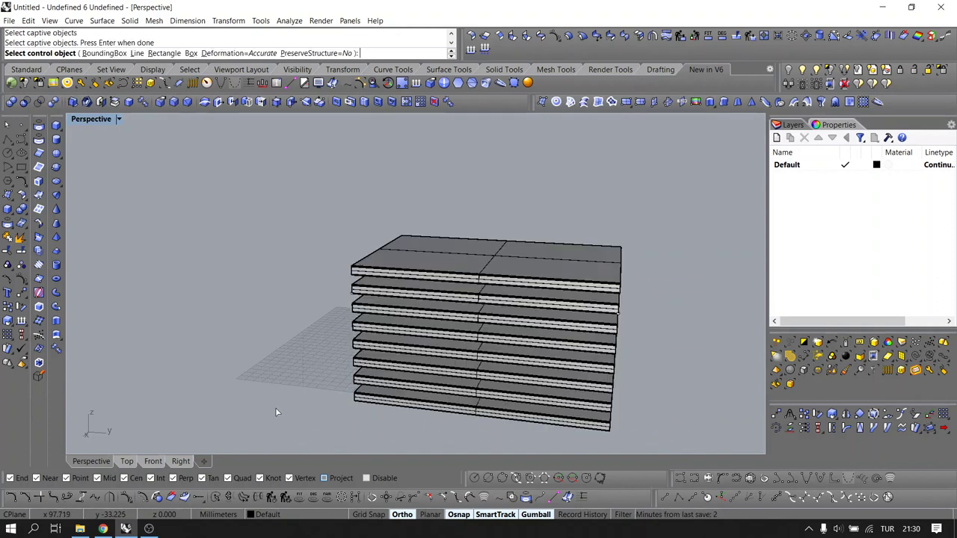
pyautogui.write('b')
pyautogui.press('Return')
pyautogui.write('w')
pyautogui.press('Return')
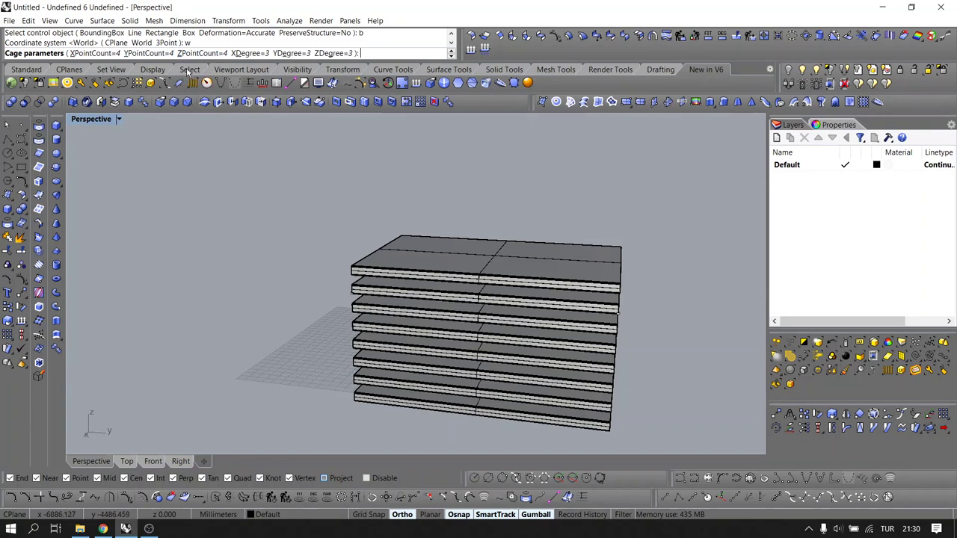
pyautogui.press('Return')
pyautogui.press('Return')
pyautogui.moveTo(164, 227); pyautogui.dragTo(228, 377, button='right')
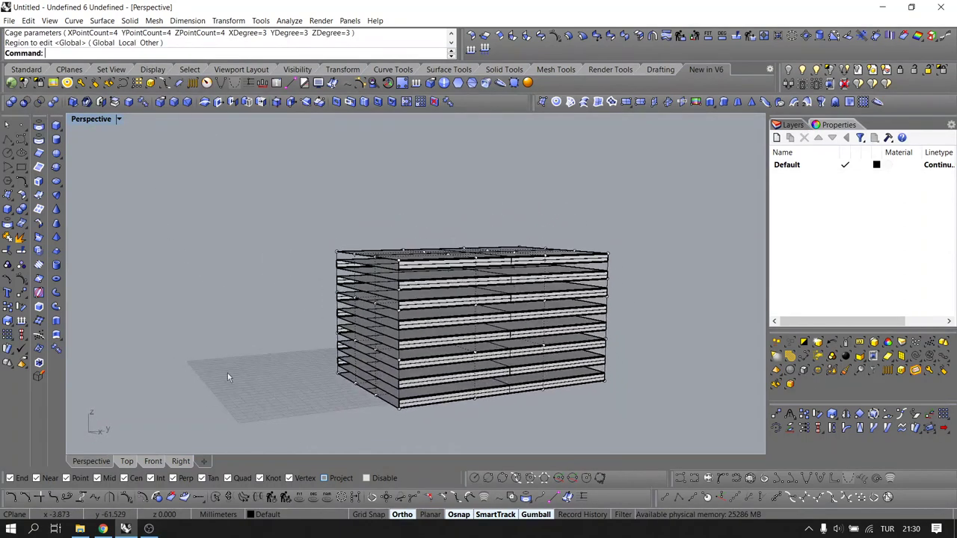
# Squeeze the two middle columns of cage points strongly together in height, working in the Right view
pyautogui.click(153, 462)
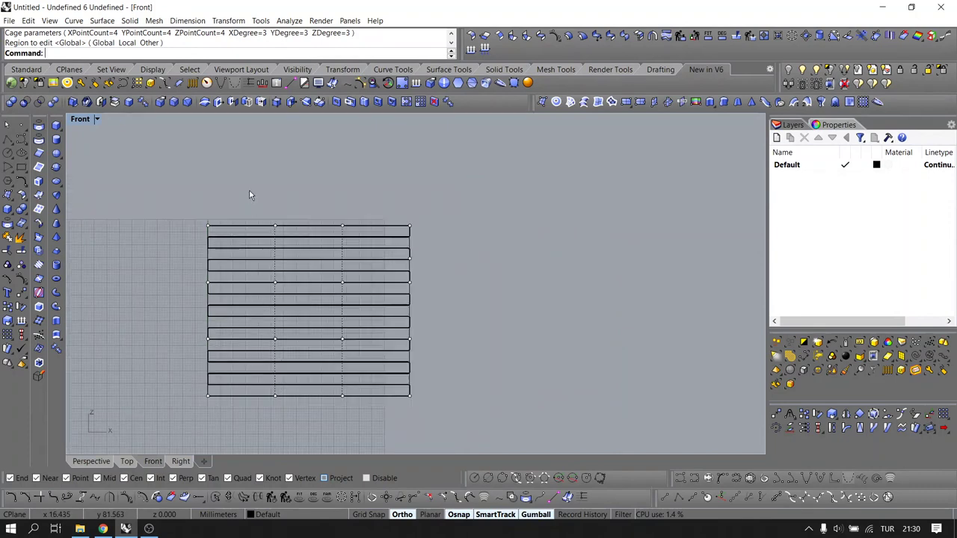
pyautogui.moveTo(250, 196); pyautogui.dragTo(374, 441)
pyautogui.click(181, 461)
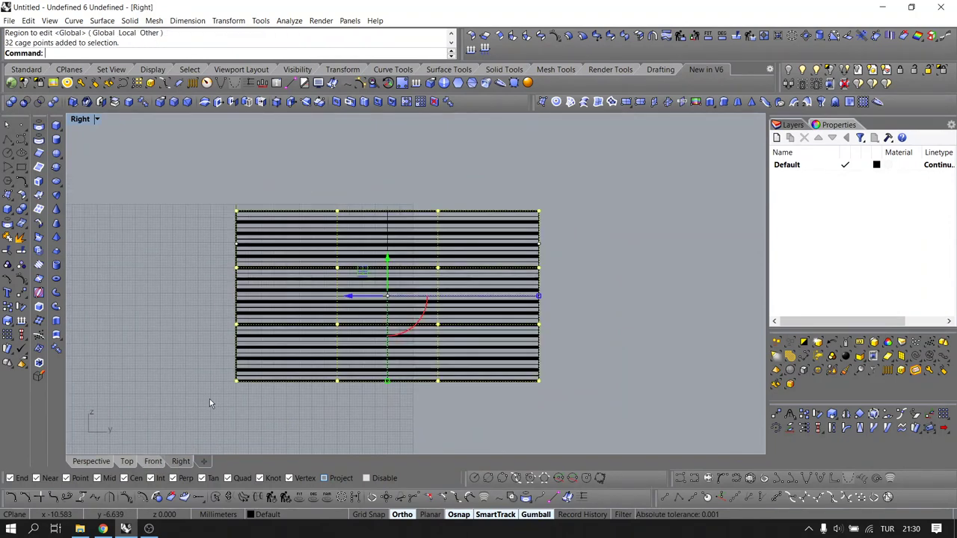
pyautogui.moveTo(281, 429); pyautogui.dragTo(476, 172)
pyautogui.scroll(2, 370, 358)
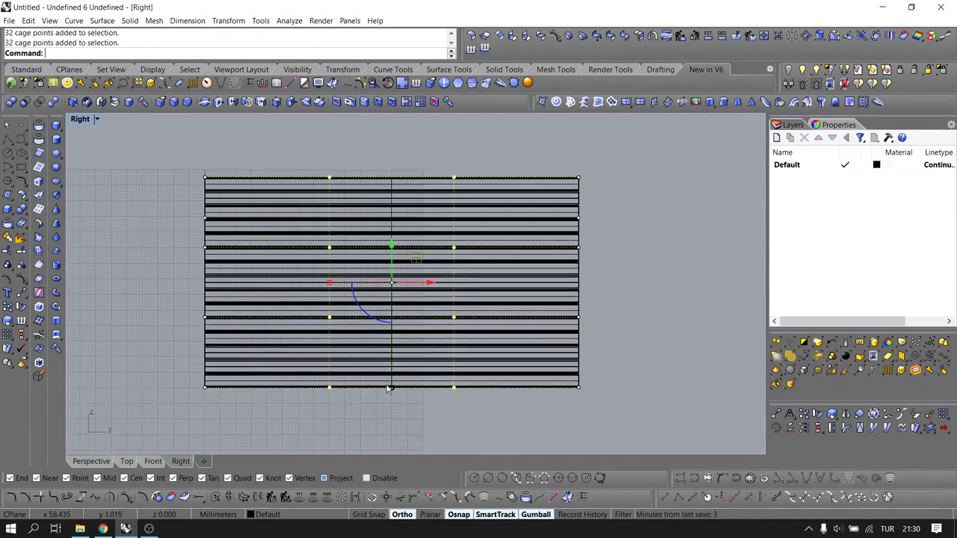
pyautogui.moveTo(391, 388); pyautogui.dragTo(389, 297)
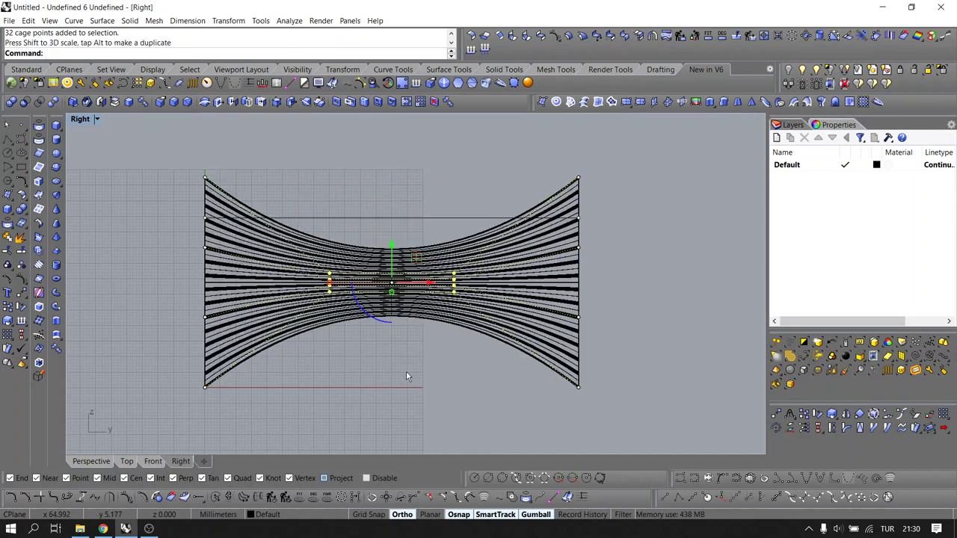
# Undo the squeezing of the middle cage points and the creation of the four-point cage
pyautogui.hotkey('ctrl', 'z')
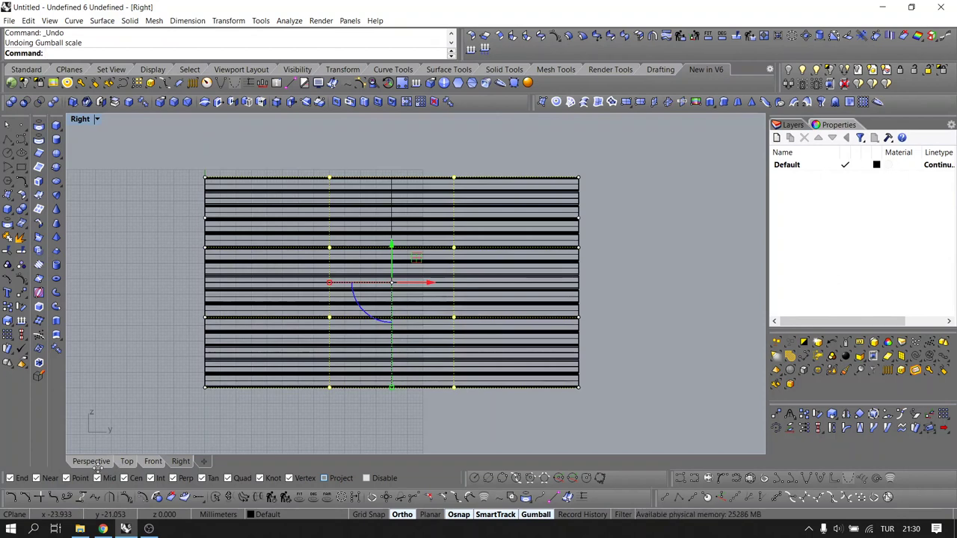
pyautogui.click(92, 461)
pyautogui.click(117, 442)
pyautogui.moveTo(281, 348); pyautogui.dragTo(237, 344, button='right')
pyautogui.hotkey('ctrl', 'z')
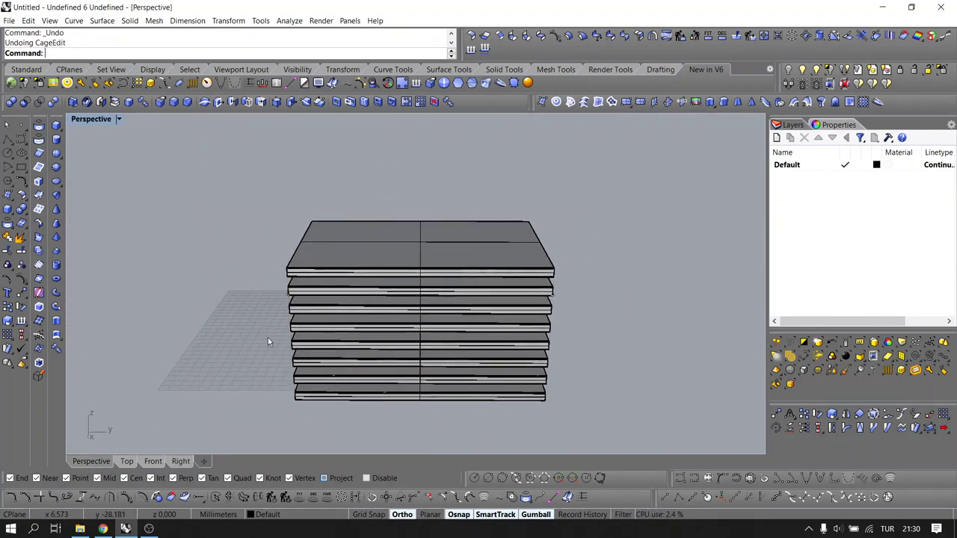
# Create a World-aligned bounding-box cage around the zigzag surface with CageEdit, using 8 points in Y and the Global region
pyautogui.click(334, 297)
pyautogui.press('Return')
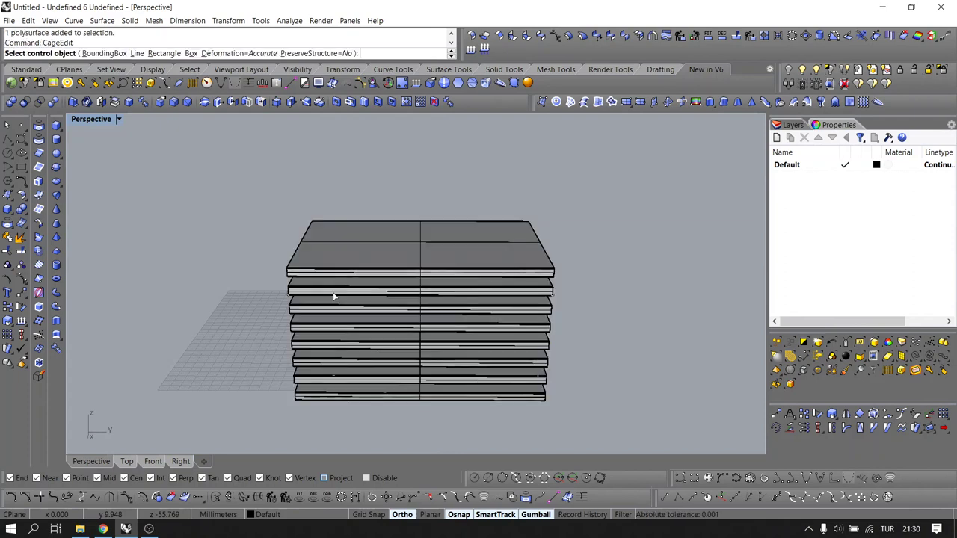
pyautogui.write('b')
pyautogui.press('Return')
pyautogui.write('w')
pyautogui.press('Return')
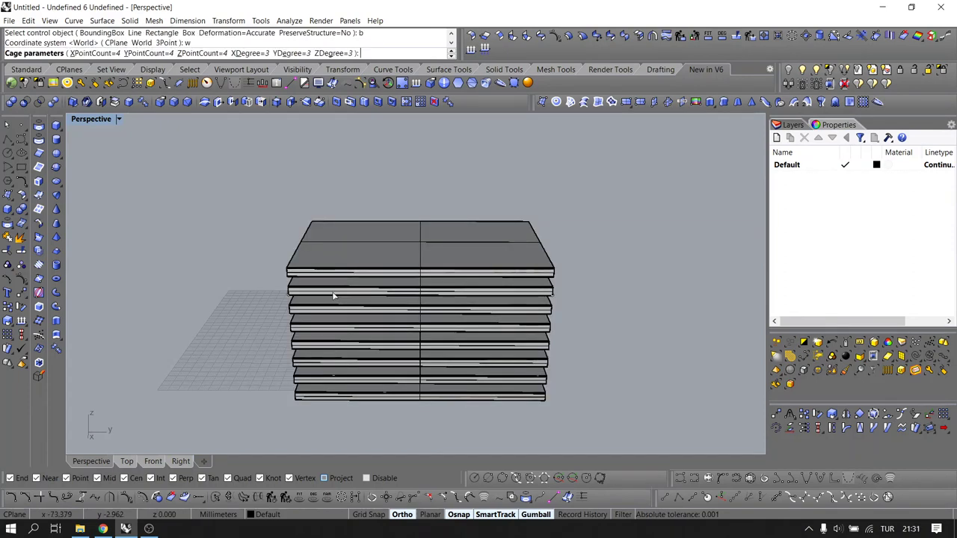
pyautogui.click(149, 54)
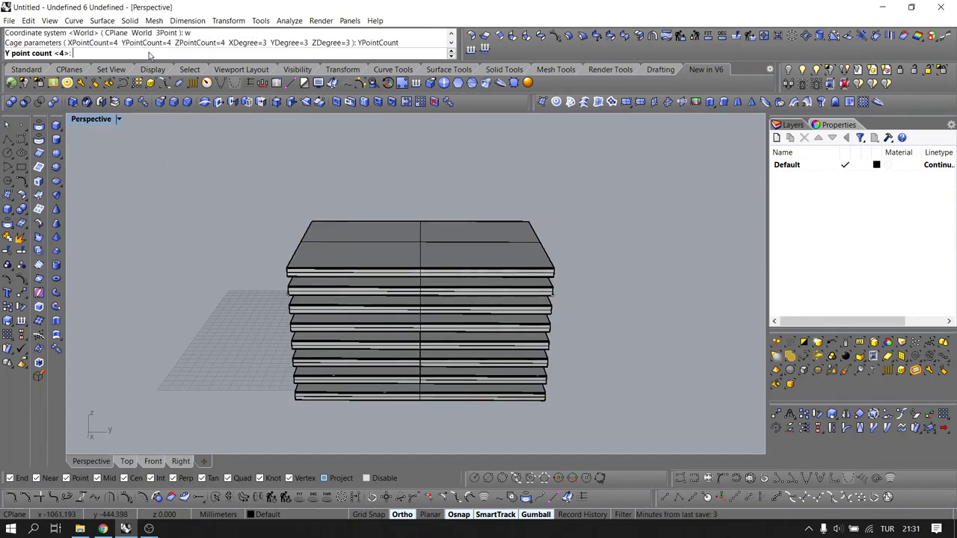
pyautogui.write('8')
pyautogui.press('Return')
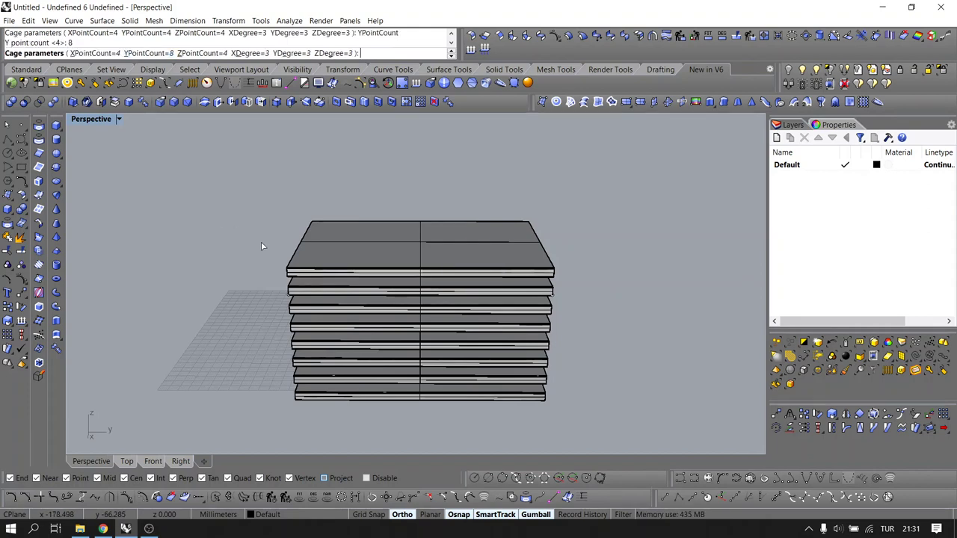
pyautogui.press('Return')
pyautogui.press('Return')
# Squeeze the four middle columns of cage points together in height in the Right view, leaving the two columns at each end
pyautogui.moveTo(335, 285); pyautogui.dragTo(353, 273, button='right')
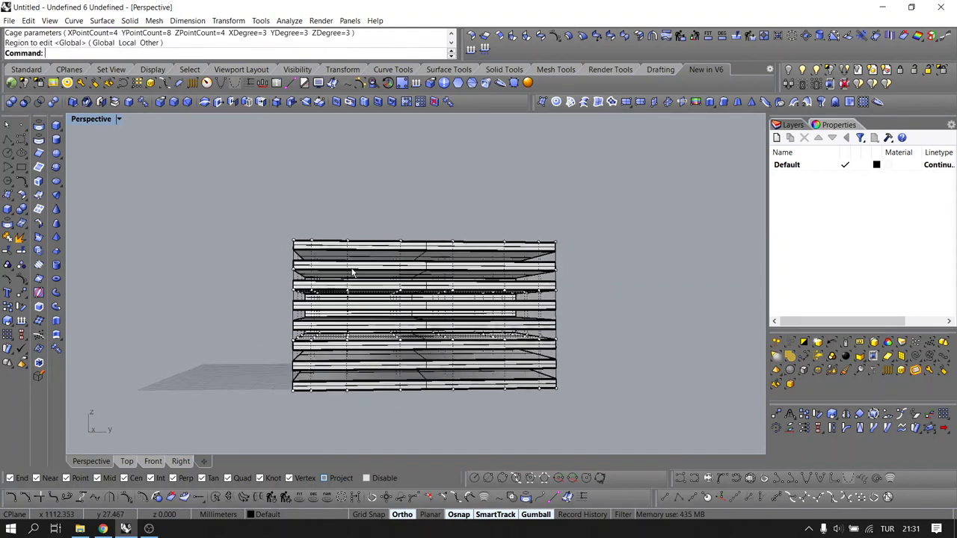
pyautogui.click(178, 462)
pyautogui.moveTo(259, 155); pyautogui.dragTo(527, 423)
pyautogui.moveTo(392, 389); pyautogui.dragTo(391, 303)
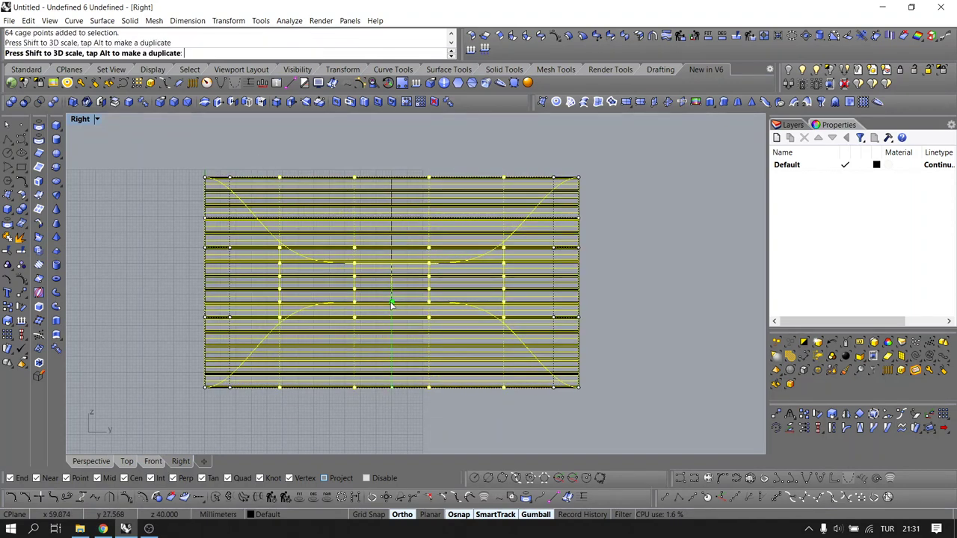
pyautogui.click(641, 291)
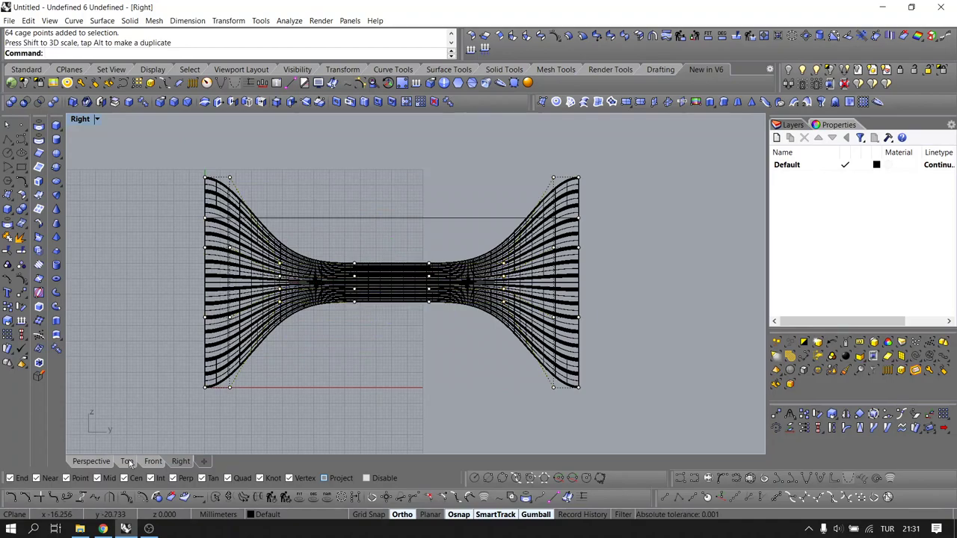
# Check the pinched surface in the Perspective view and undo the last scaling of the cage points
pyautogui.click(101, 462)
pyautogui.moveTo(359, 312); pyautogui.dragTo(361, 305, button='right')
pyautogui.hotkey('ctrl', 'z')
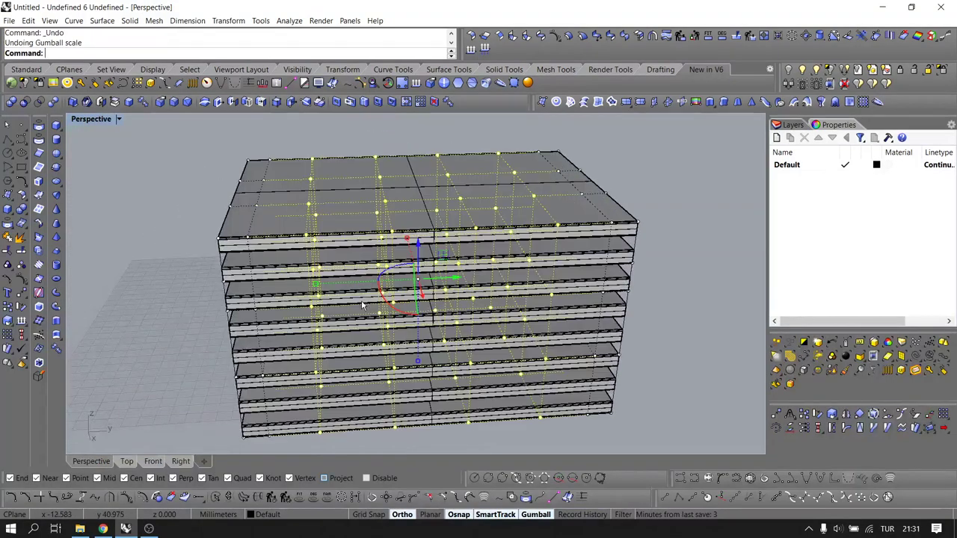
# Deselect the cage points along one long edge in the Top view and squeeze the remaining middle points together in height in the Right view
pyautogui.click(127, 461)
pyautogui.scroll(-2, 232, 338)
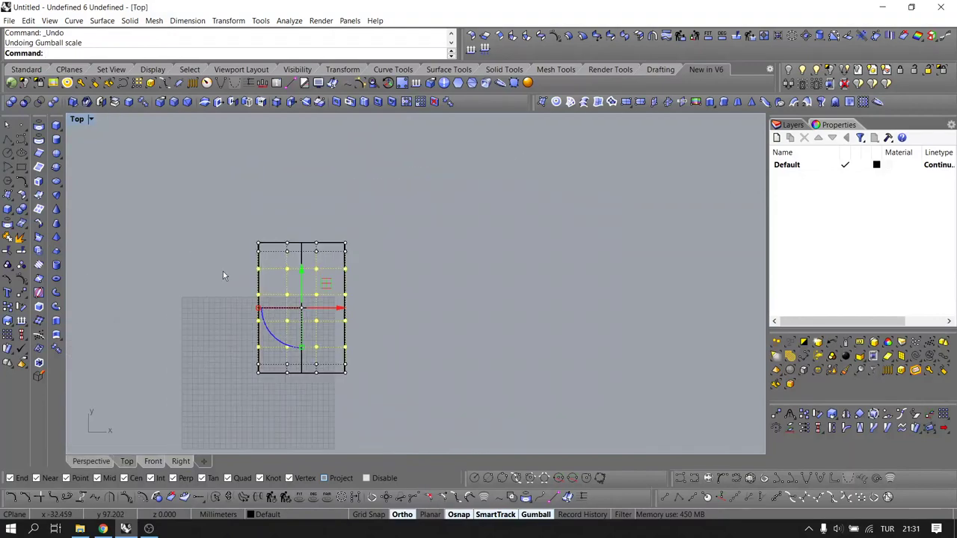
pyautogui.keyDown('ctrl'); pyautogui.moveTo(266, 386); pyautogui.dragTo(264, 381); pyautogui.keyUp('ctrl')
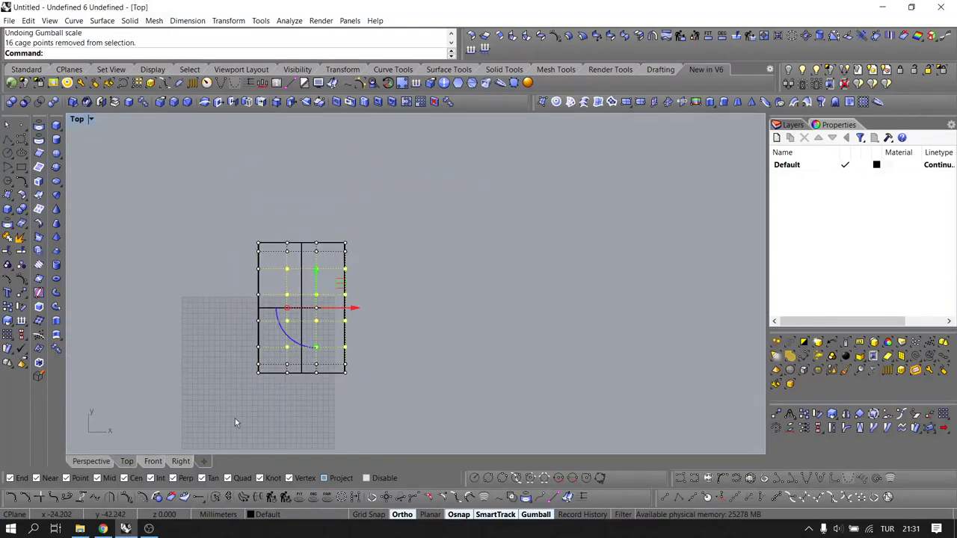
pyautogui.click(180, 462)
pyautogui.moveTo(389, 392); pyautogui.dragTo(392, 289)
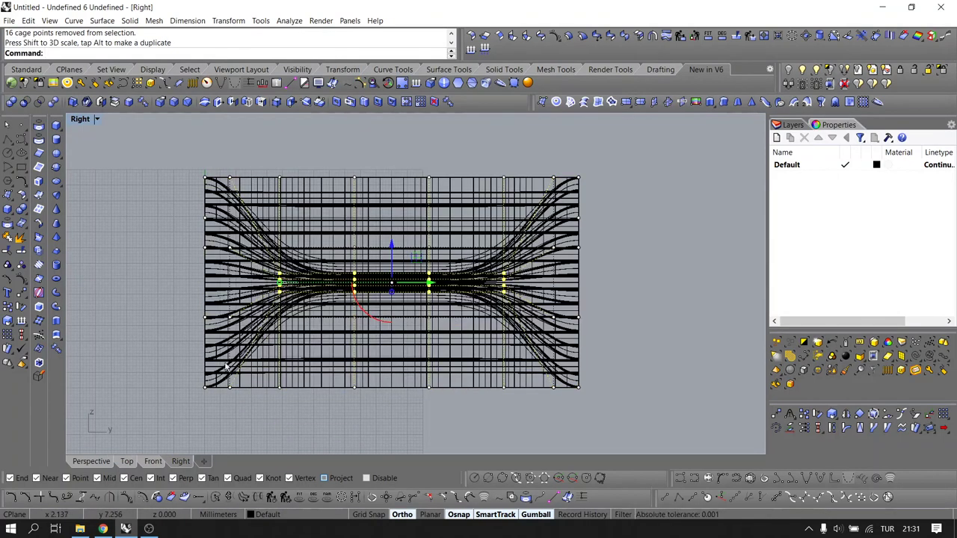
# Inspect the one-sided pinch in the Perspective view and undo the squeezing and the creation of the cage
pyautogui.click(92, 462)
pyautogui.click(144, 359)
pyautogui.moveTo(303, 327); pyautogui.dragTo(225, 315, button='right')
pyautogui.moveTo(486, 232); pyautogui.dragTo(326, 298, button='right')
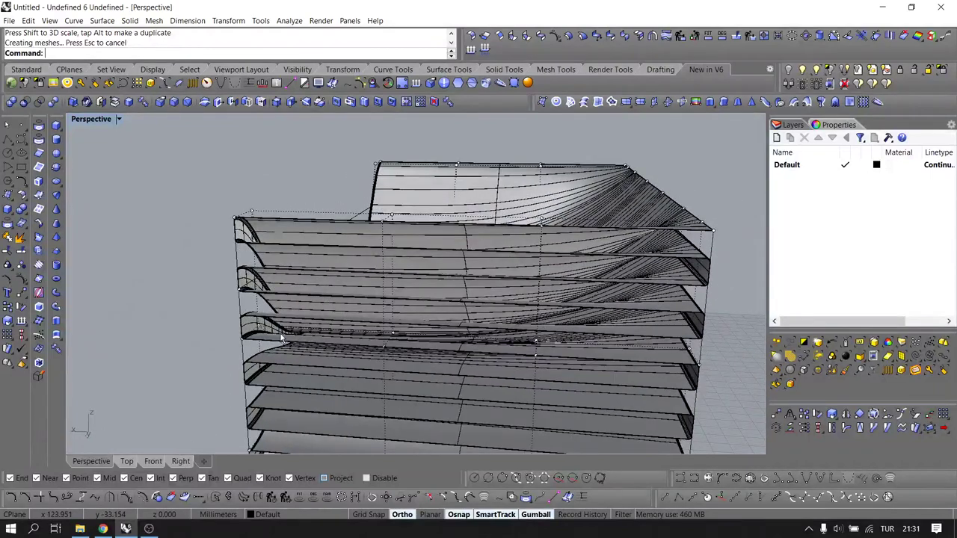
pyautogui.hotkey('ctrl', 'z')
pyautogui.hotkey('ctrl', 'z')
pyautogui.hotkey('ctrl', 'z')
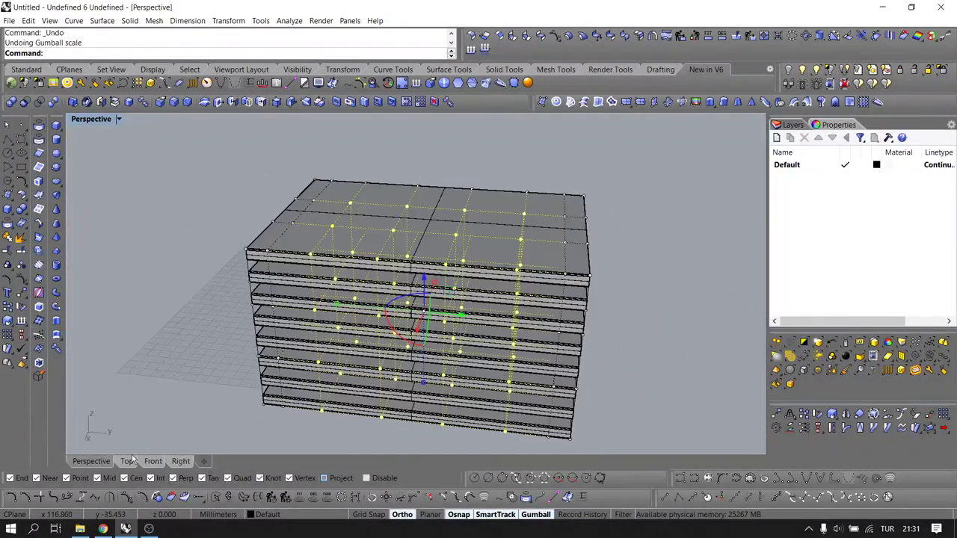
pyautogui.click(129, 461)
pyautogui.hotkey('ctrl', 'z')
pyautogui.scroll(1, 261, 320)
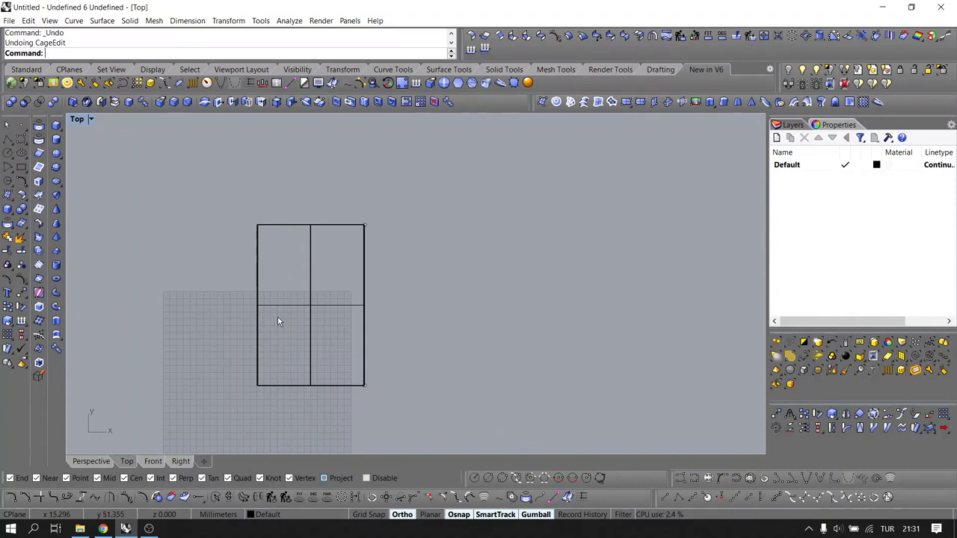
# Create a World-aligned bounding-box cage around the zigzag surface with CageEdit, using 7 X points, 8 Y points, X degree 6 and the Global region
pyautogui.moveTo(432, 300); pyautogui.dragTo(326, 333)
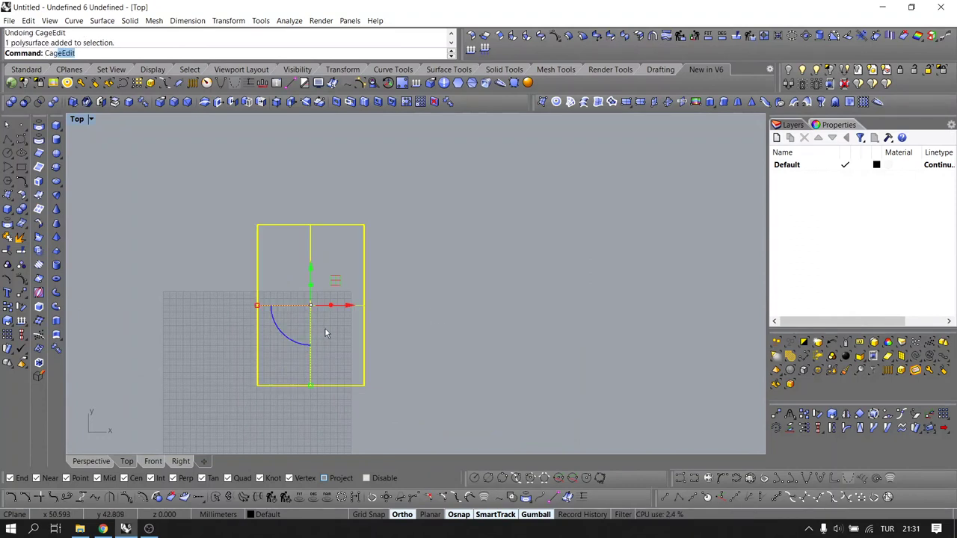
pyautogui.press('Return')
pyautogui.write('b')
pyautogui.press('Return')
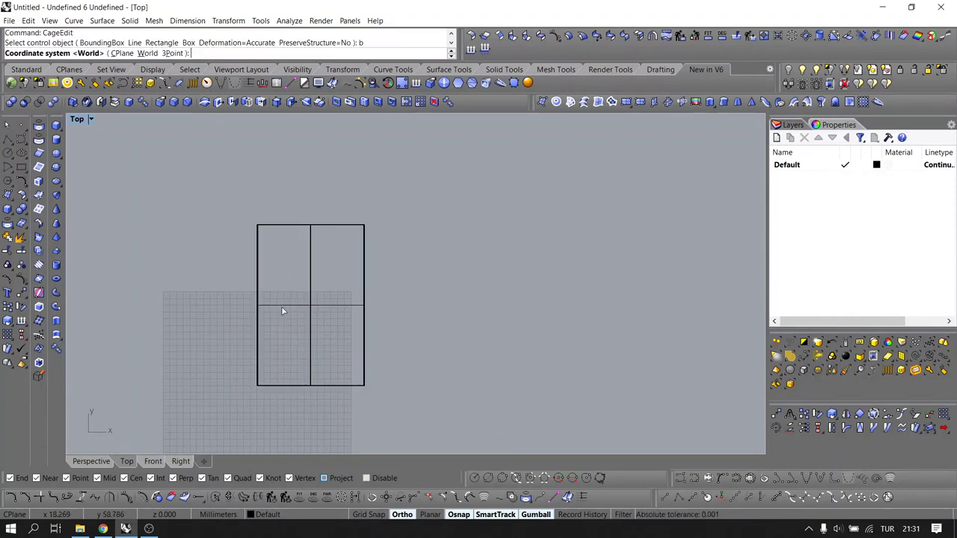
pyautogui.write('w')
pyautogui.press('Return')
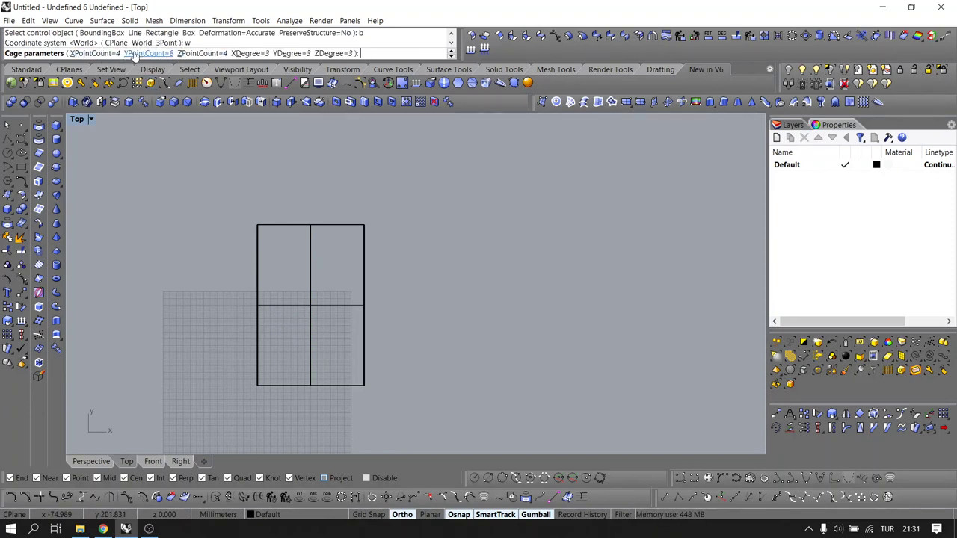
pyautogui.click(237, 54)
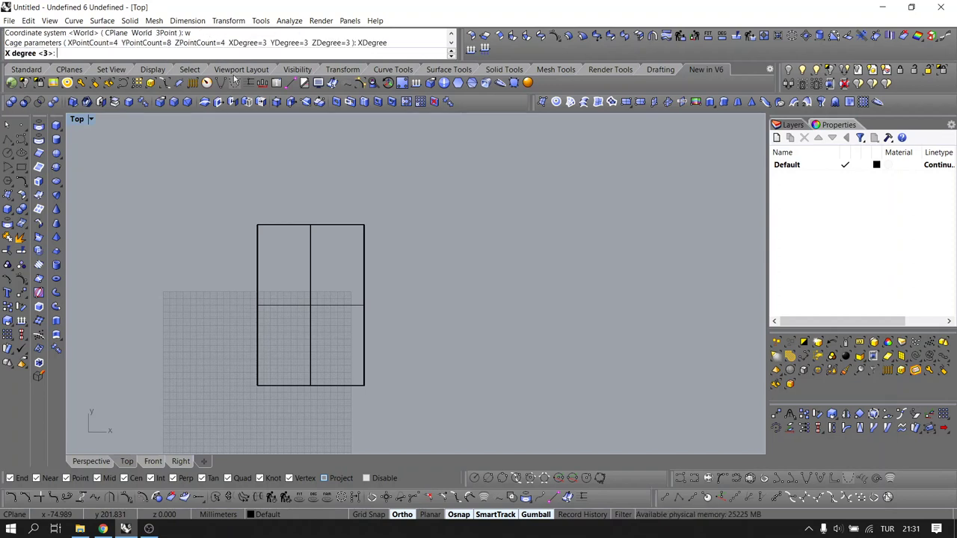
pyautogui.press('Return')
pyautogui.press('Return')
pyautogui.press('Return')
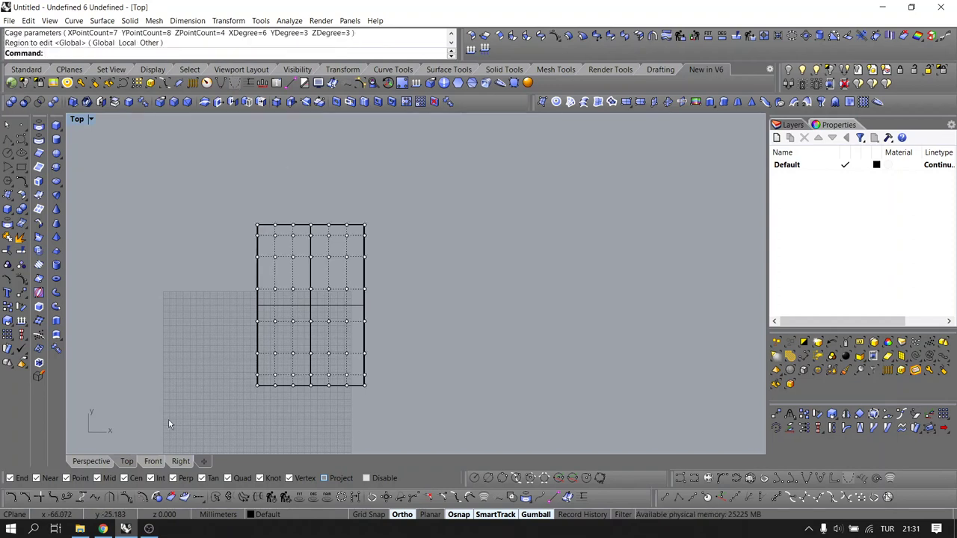
# Squeeze the four middle Y rows of cage points together in height in the Right view, excluding the points along one long edge
pyautogui.moveTo(265, 252); pyautogui.dragTo(389, 299)
pyautogui.click(180, 461)
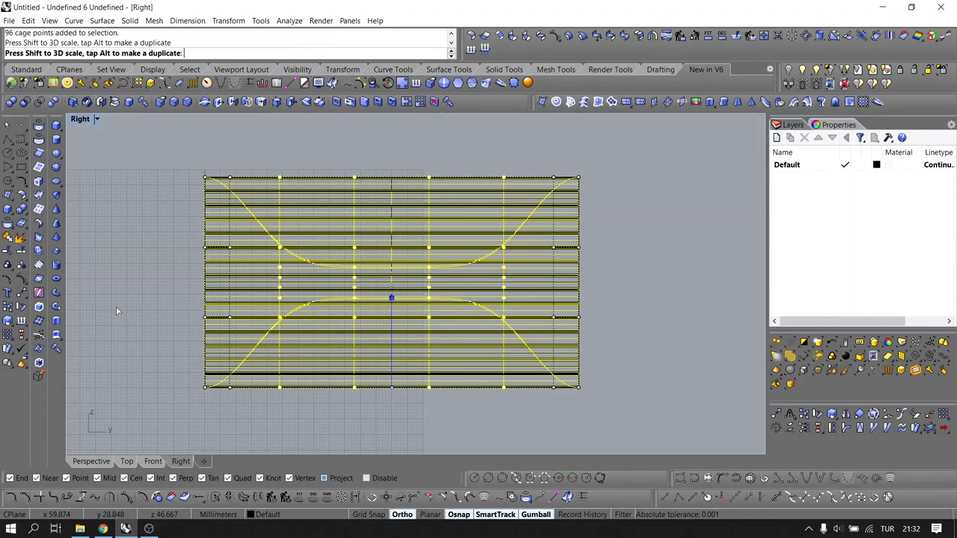
pyautogui.moveTo(116, 311); pyautogui.dragTo(116, 301)
# Show the pinched surface in the Perspective view with the Arctic display mode and inspect it from several angles
pyautogui.click(79, 461)
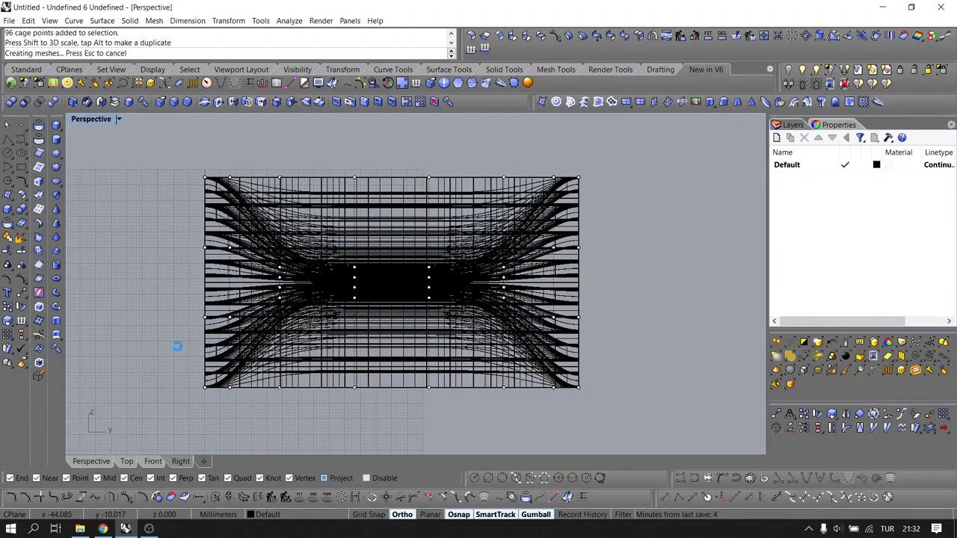
pyautogui.moveTo(211, 311); pyautogui.dragTo(157, 167, button='right')
pyautogui.scroll(-4, 267, 262)
pyautogui.click(118, 119)
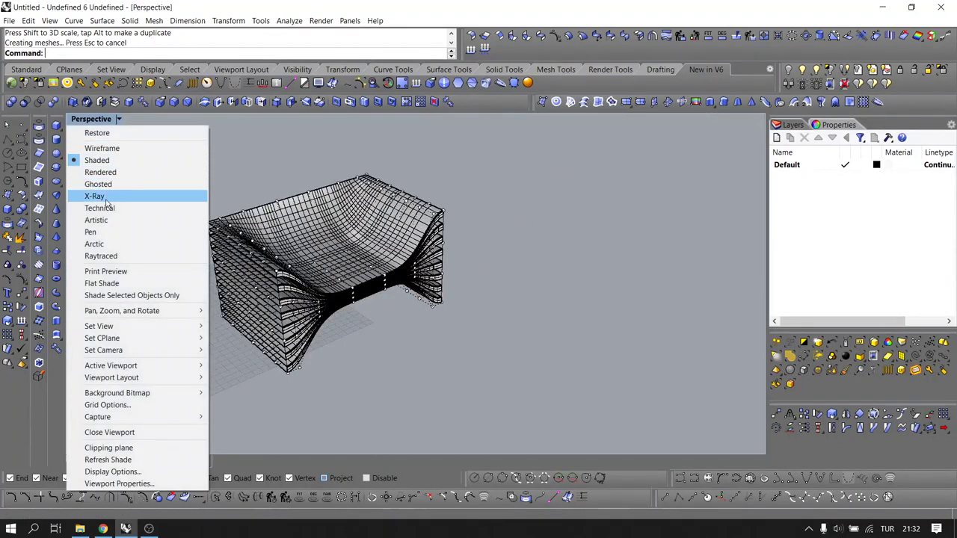
pyautogui.click(101, 245)
pyautogui.moveTo(442, 337); pyautogui.dragTo(362, 296, button='right')
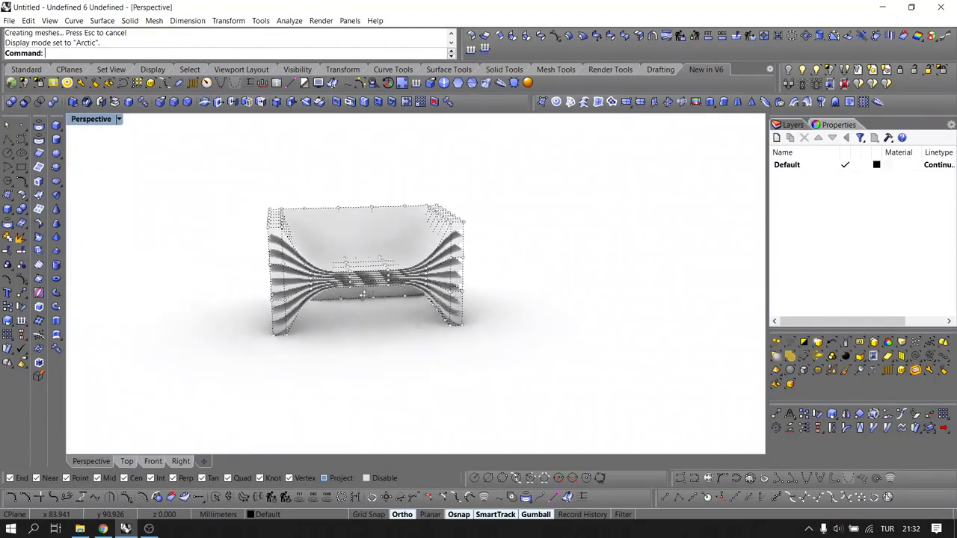
# Undo and redo the squeezing of the cage points, and copy the pinched surface to the clipboard
pyautogui.hotkey('ctrl', 'z')
pyautogui.hotkey('ctrl', 'z')
pyautogui.hotkey('ctrl', 'z')
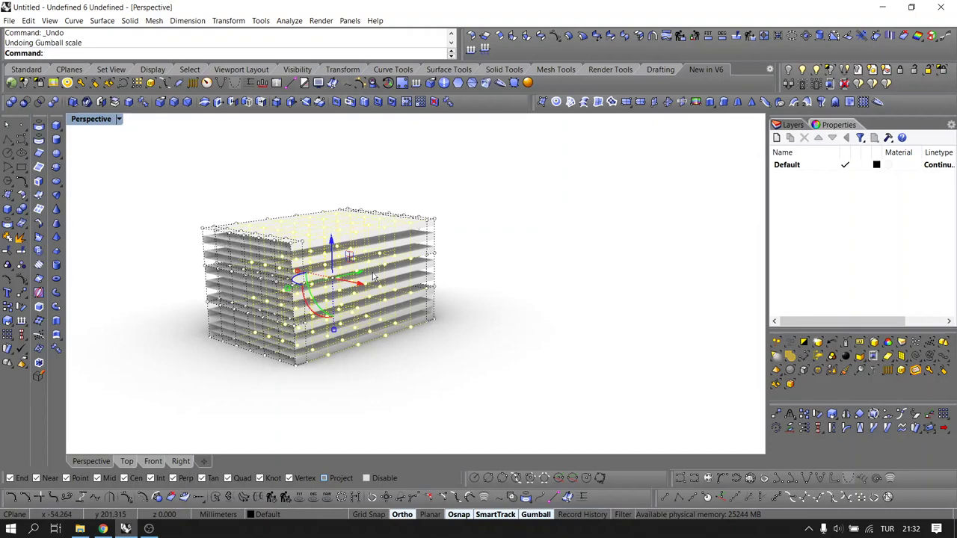
pyautogui.hotkey('ctrl', 'y')
pyautogui.press('Escape')
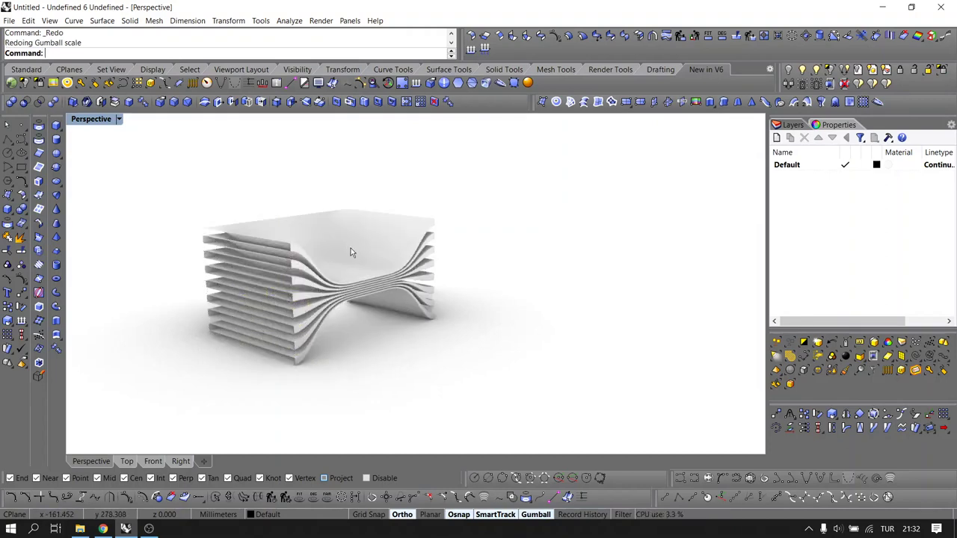
pyautogui.click(347, 249)
pyautogui.hotkey('ctrl', 'c')
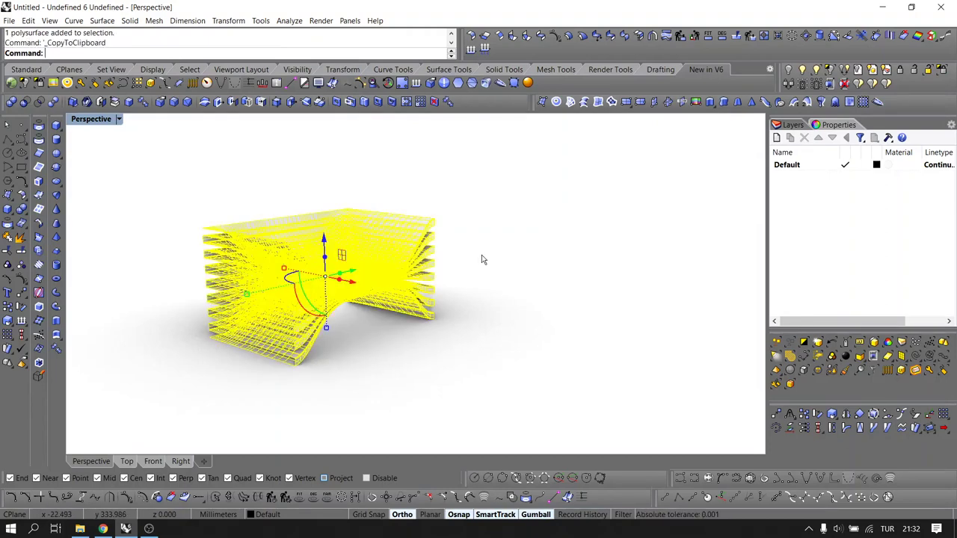
# Undo the squeezing of the cage points and paste the copied pinched surface in place
pyautogui.click(515, 258)
pyautogui.hotkey('ctrl', 'z')
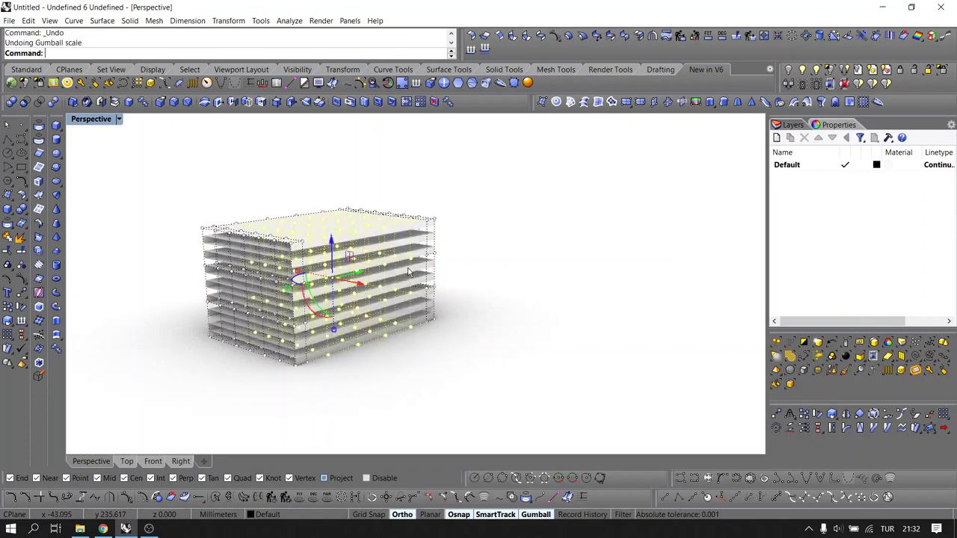
pyautogui.click(486, 272)
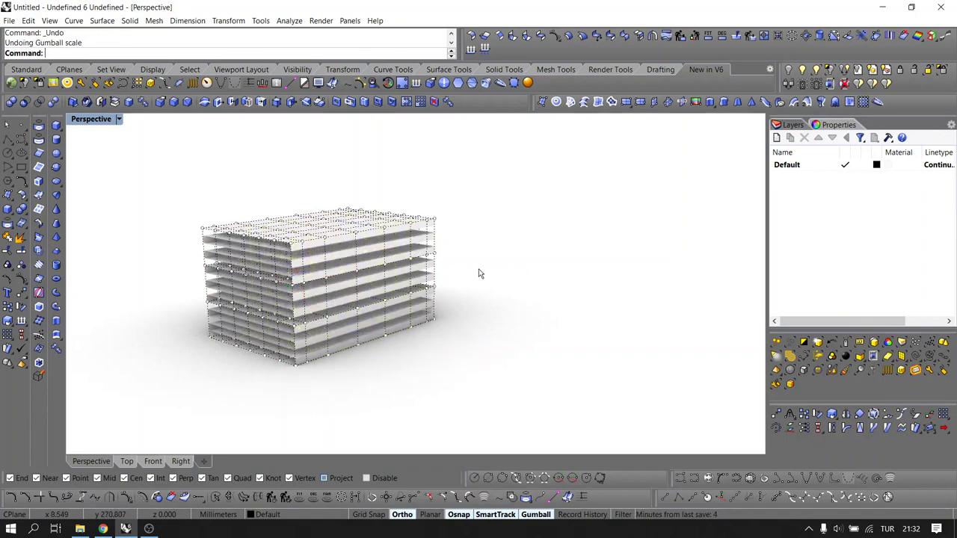
pyautogui.hotkey('ctrl', 'v')
pyautogui.press('Escape')
pyautogui.press('Escape')
# Move the unpinched zigzag surface along X away from the pinched copy, accepting its release from the cage
pyautogui.click(366, 327)
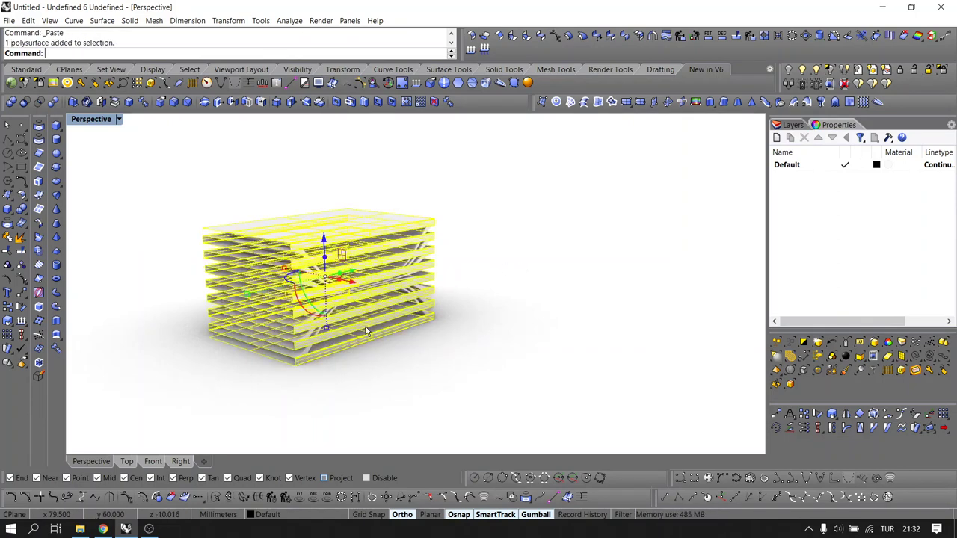
pyautogui.moveTo(348, 281); pyautogui.dragTo(598, 314)
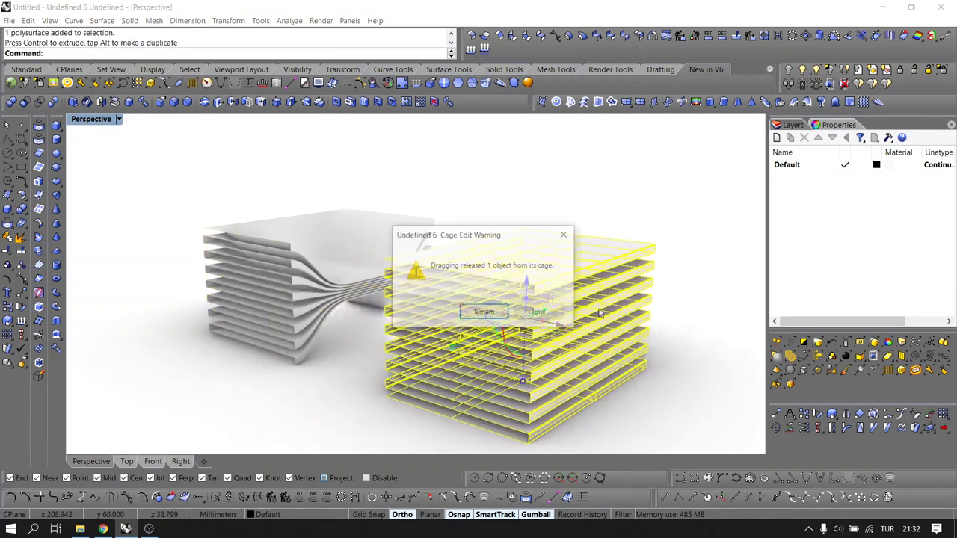
pyautogui.click(468, 312)
pyautogui.click(376, 323)
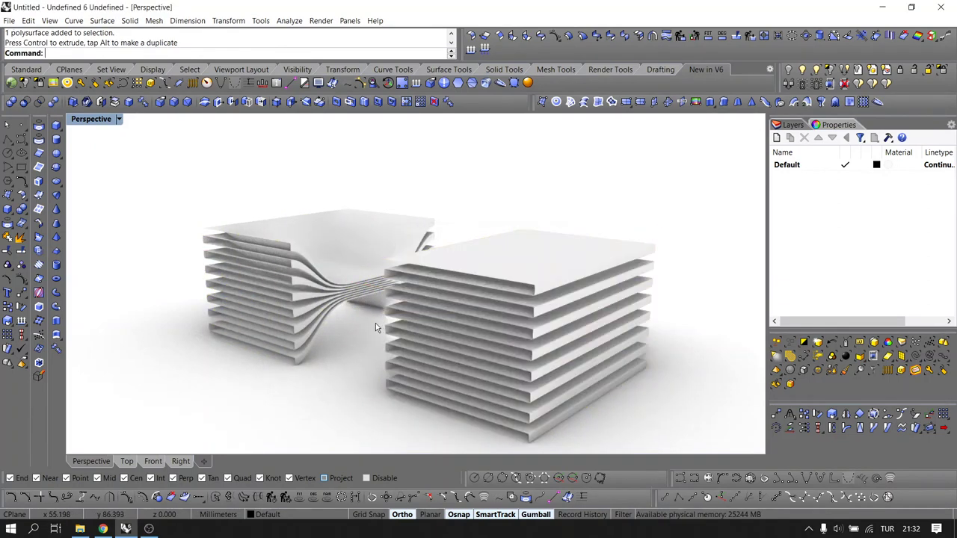
# Delete the lower folds of the unpinched zigzag surface in the Front view
pyautogui.click(392, 329)
pyautogui.click(181, 461)
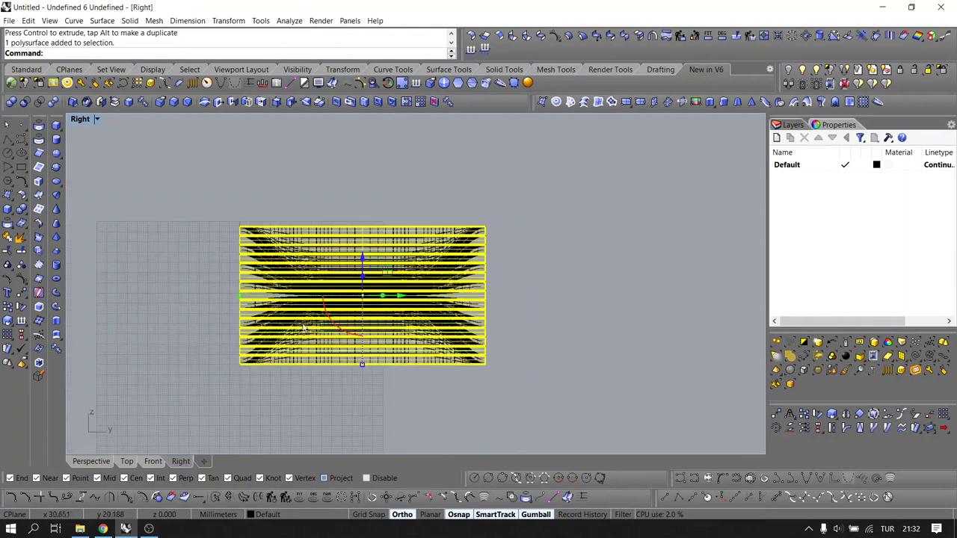
pyautogui.click(153, 462)
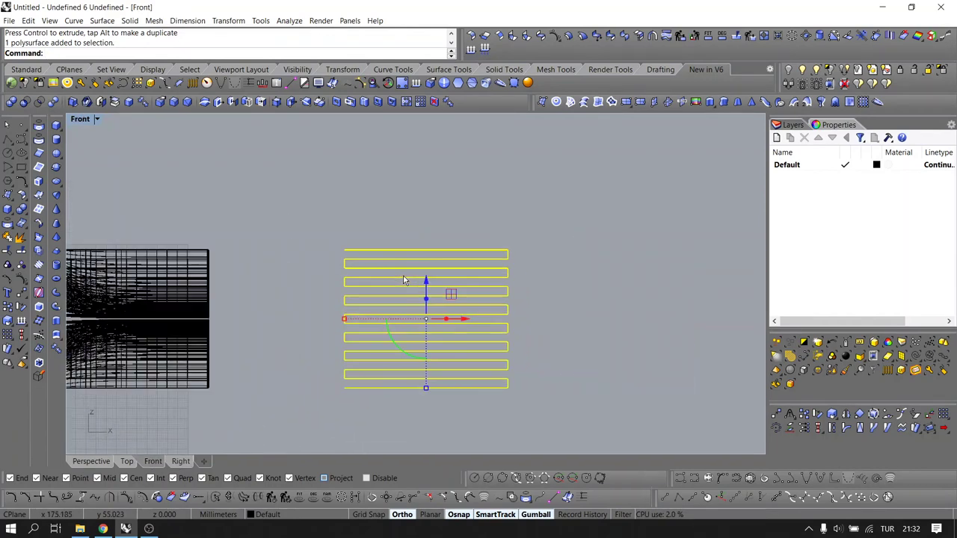
pyautogui.click(316, 217)
pyautogui.moveTo(383, 276); pyautogui.dragTo(338, 223, button='right')
pyautogui.scroll(2, 273, 322)
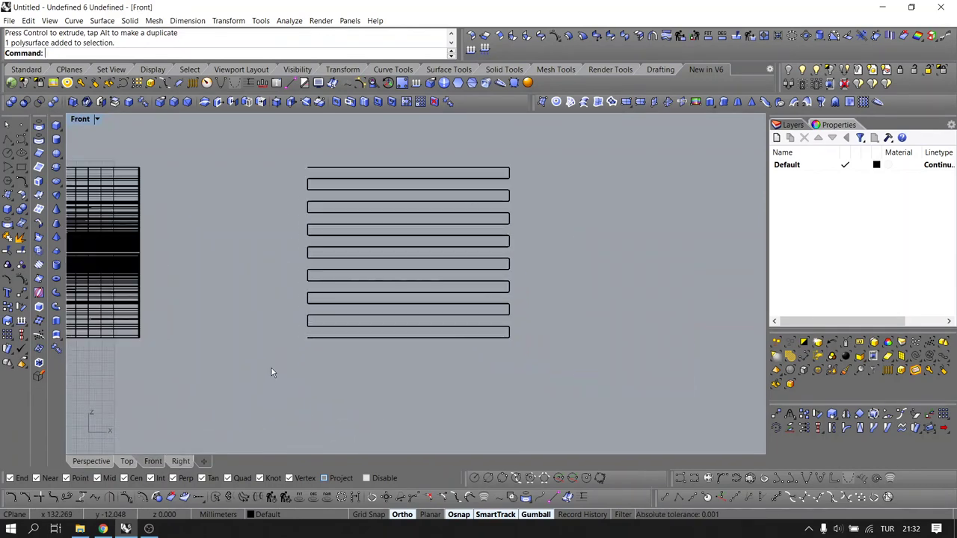
pyautogui.moveTo(261, 384); pyautogui.dragTo(256, 372, button='right')
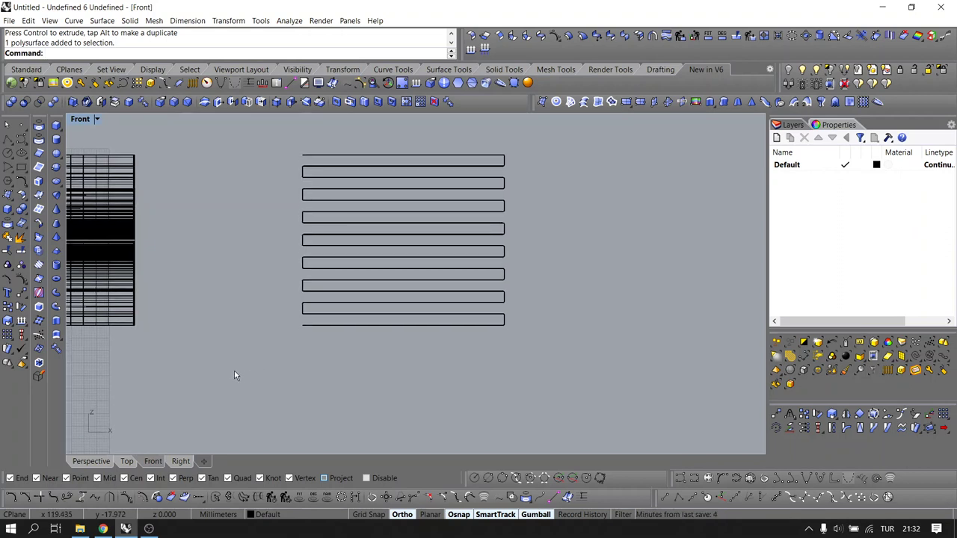
pyautogui.moveTo(234, 371); pyautogui.dragTo(592, 267)
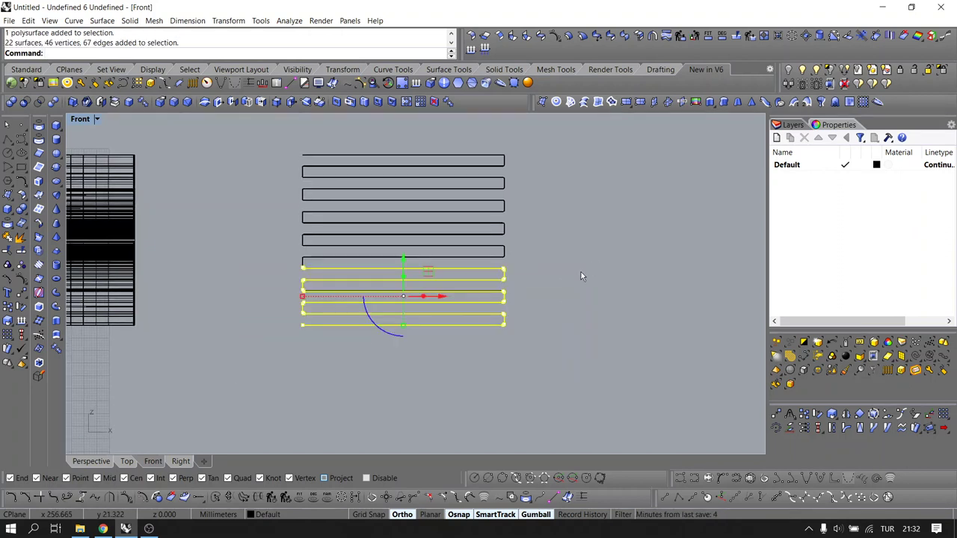
pyautogui.scroll(-1, 581, 277)
pyautogui.press('Delete')
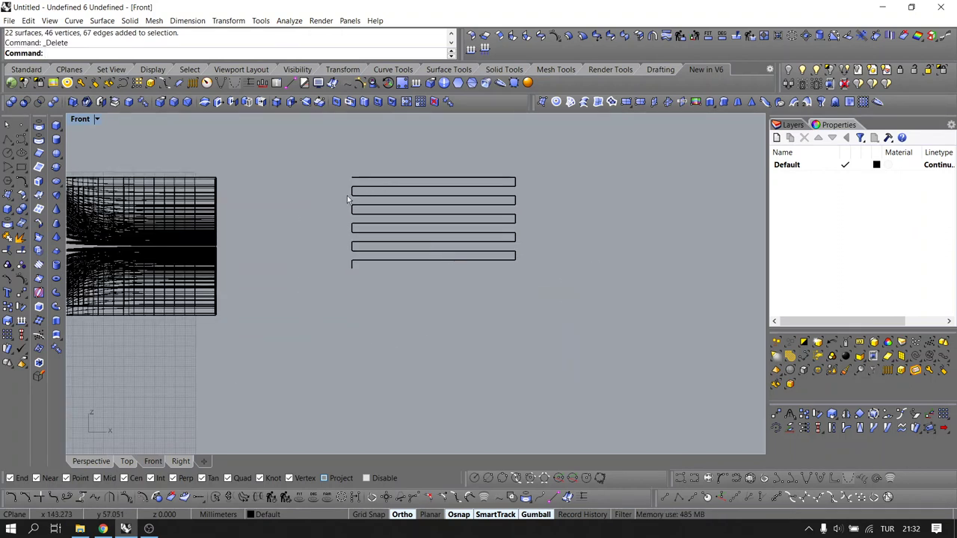
# Delete the leftover vertical piece and rounded corner at the lower end of the shortened zigzag
pyautogui.scroll(2, 337, 267)
pyautogui.scroll(2, 350, 280)
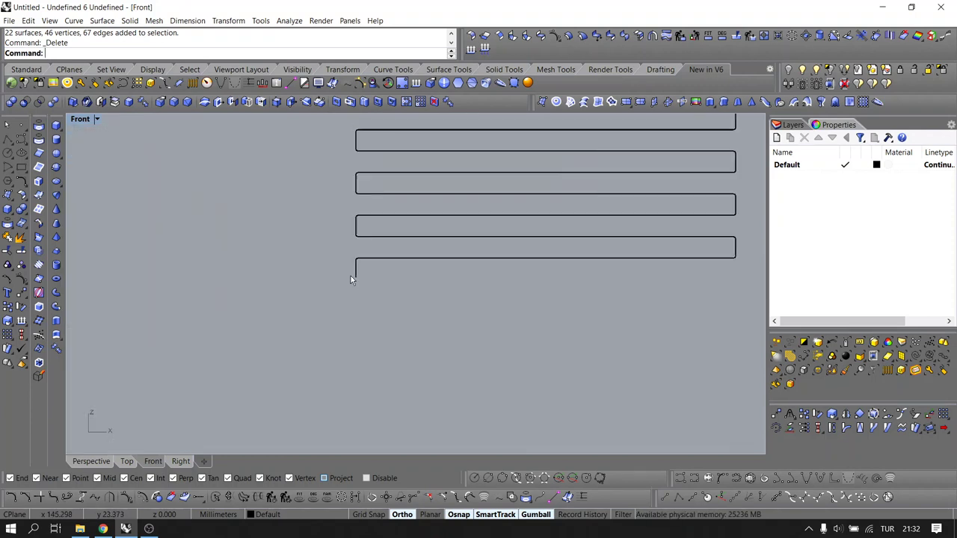
pyautogui.moveTo(325, 299); pyautogui.dragTo(380, 254)
pyautogui.press('Delete')
pyautogui.scroll(-4, 346, 264)
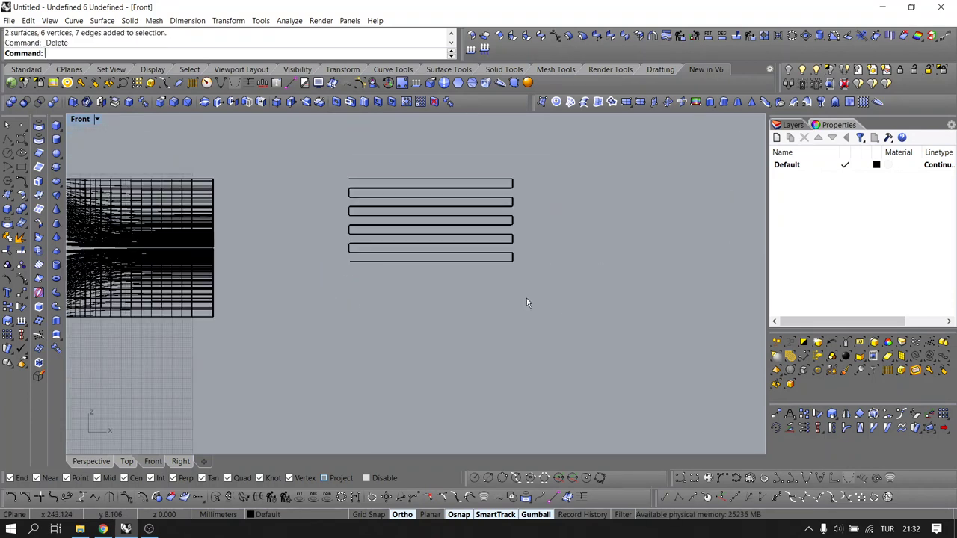
# Draw a horizontal reference polyline from the pinched surface's lower corner to beyond the far side of the shortened zigzag
pyautogui.moveTo(561, 304); pyautogui.dragTo(364, 179)
pyautogui.click(6, 143)
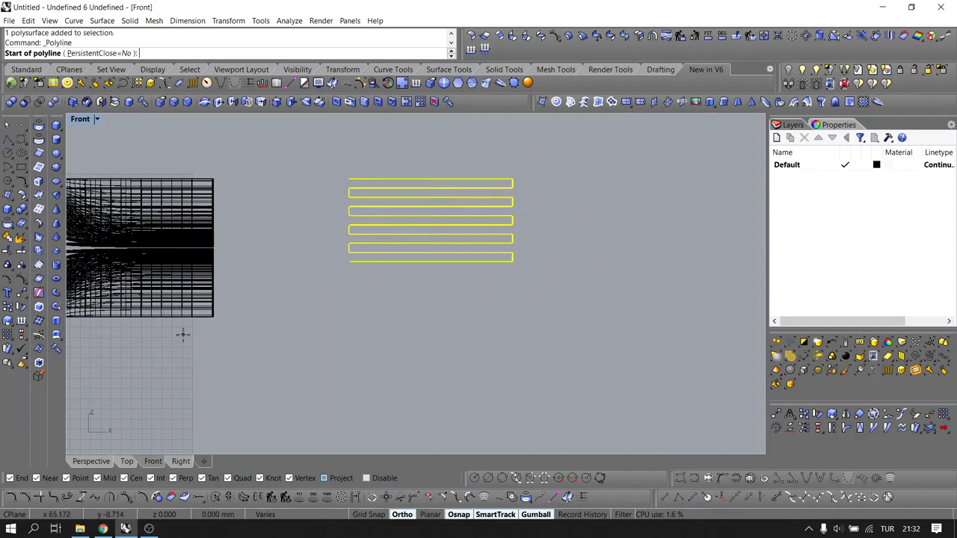
pyautogui.click(213, 316)
pyautogui.click(582, 327)
pyautogui.press('Return')
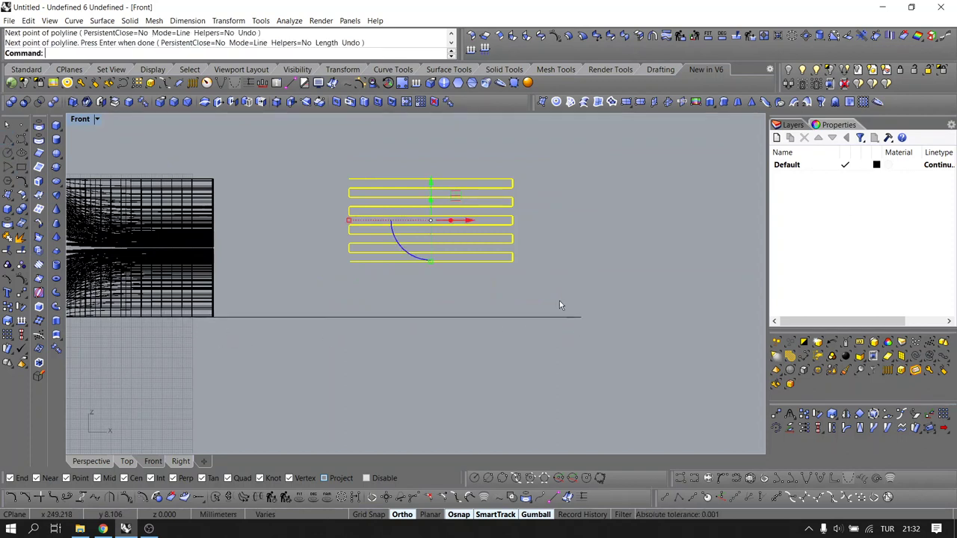
# Move the shortened zigzag surface vertically down in the Front view so its lower edge rests on the horizontal reference polyline
pyautogui.moveTo(535, 287); pyautogui.dragTo(457, 241)
pyautogui.write('M')
pyautogui.press('Return')
pyautogui.click(427, 270)
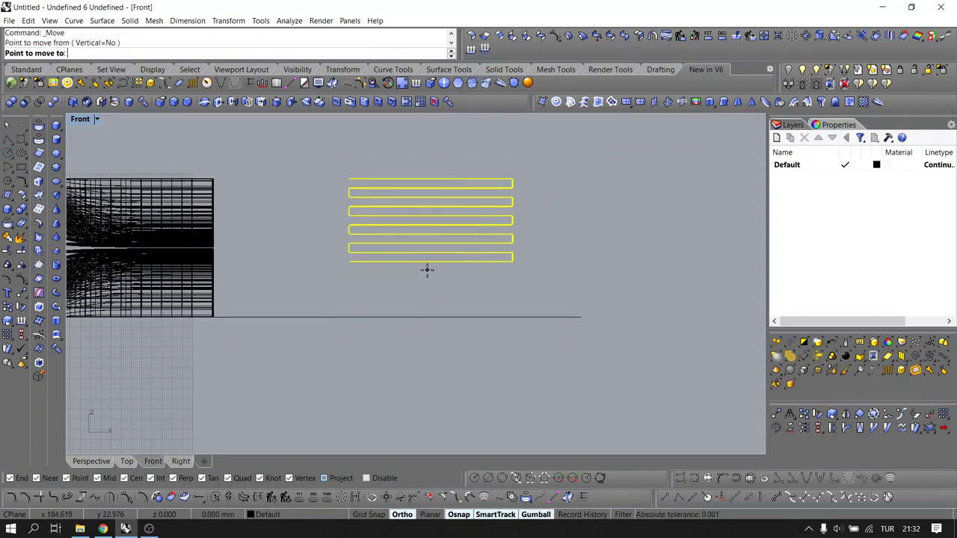
pyautogui.click(430, 309)
pyautogui.click(430, 309)
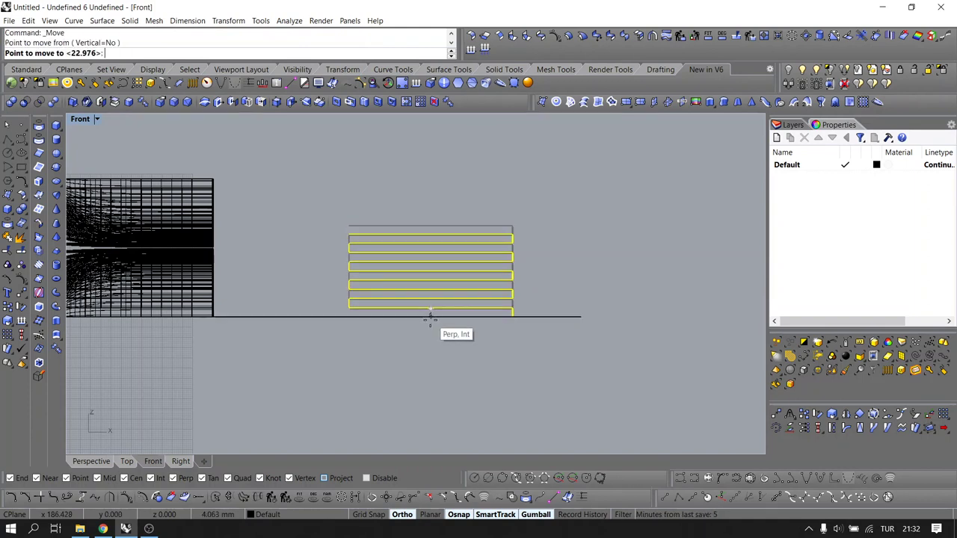
pyautogui.click(430, 318)
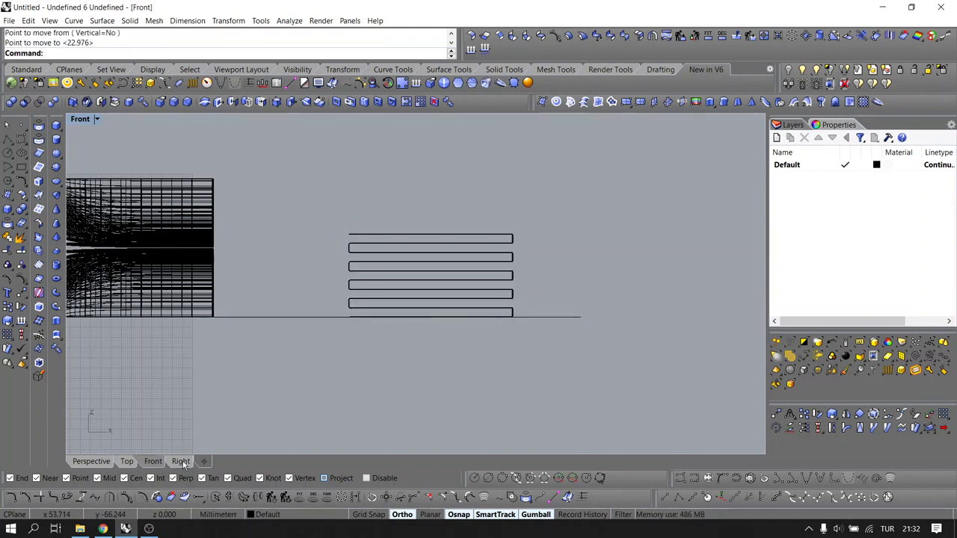
# Isolate the shortened zigzag surface and show it in the Right view
pyautogui.click(417, 286)
pyautogui.click(829, 68)
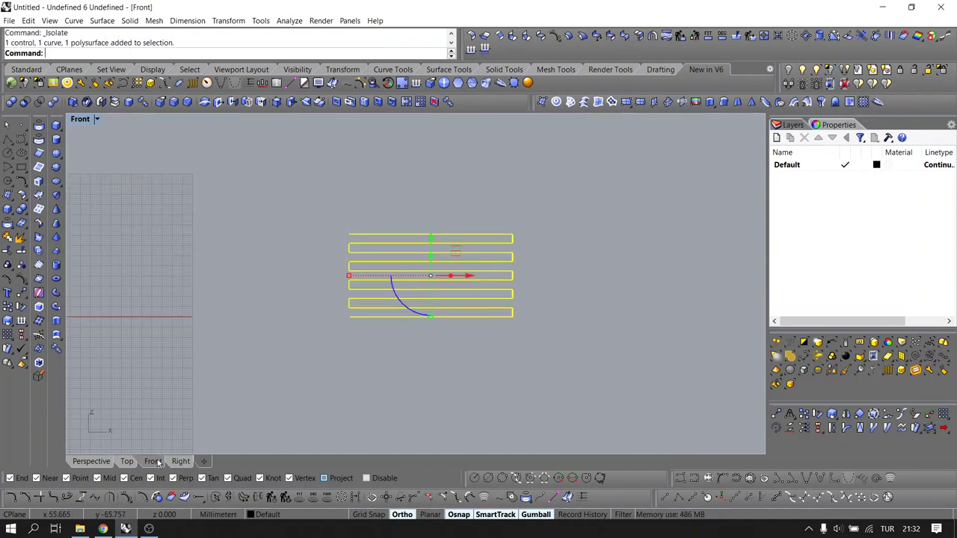
pyautogui.click(180, 461)
# Run CageEdit on the shortened zigzag with a bounding-box cage in World coordinates, 7 by 8 by 4 points and Global region
pyautogui.write('C')
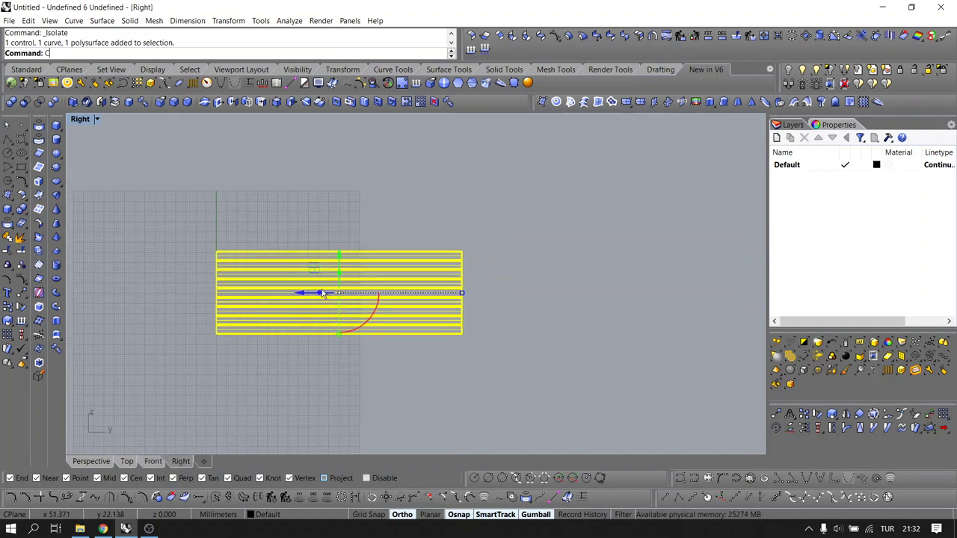
pyautogui.write('ageEdit')
pyautogui.press('Return')
pyautogui.press('Escape')
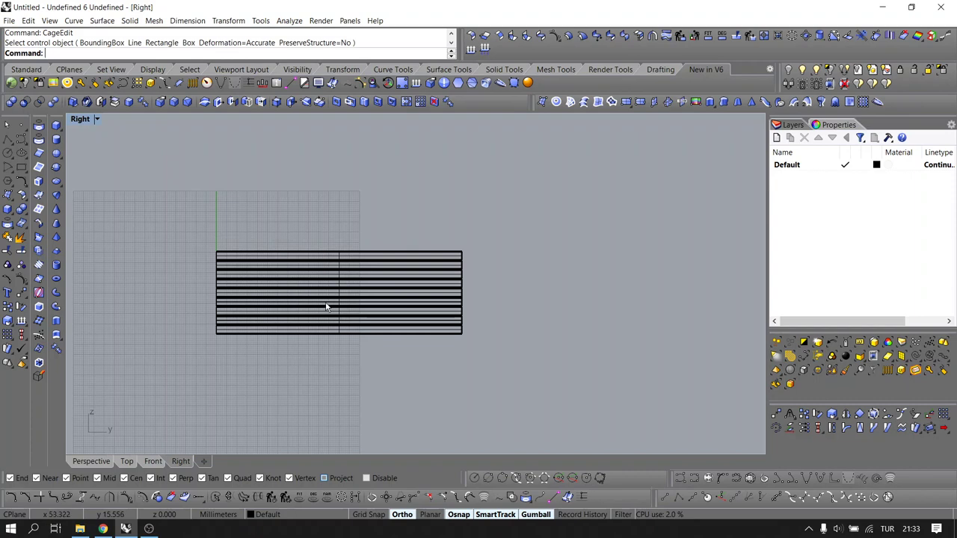
pyautogui.press('Return')
pyautogui.write('b')
pyautogui.press('Return')
pyautogui.write('w')
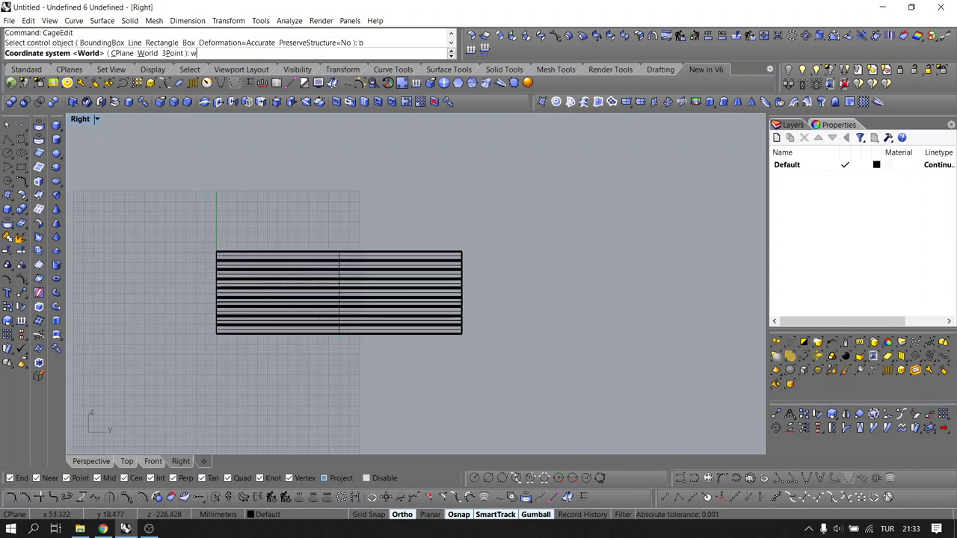
pyautogui.press('Return')
pyautogui.press('Return')
pyautogui.press('Return')
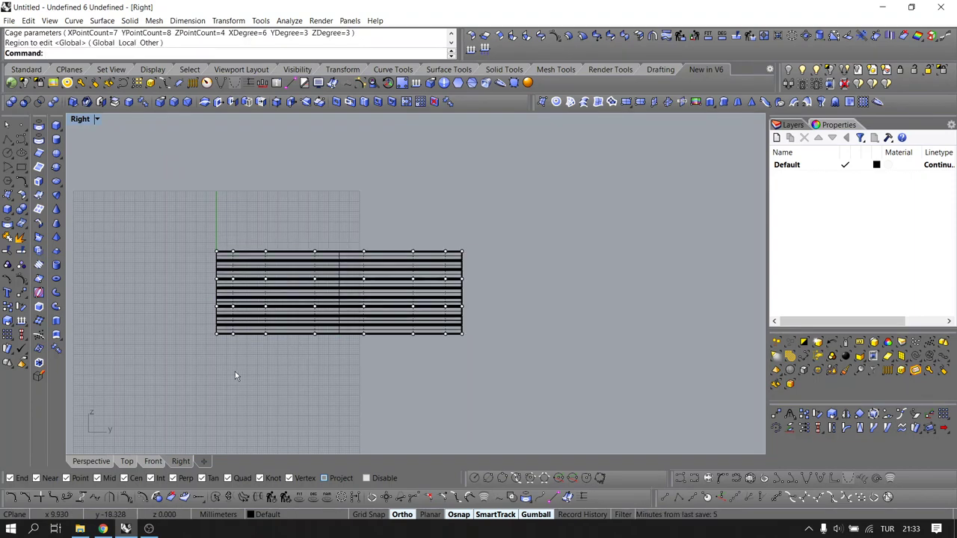
# Raise the middle cage points in stages, moving the lower rows furthest, to arch the underside and compress the folds beneath the top
pyautogui.moveTo(235, 377); pyautogui.dragTo(440, 263)
pyautogui.scroll(3, 350, 292)
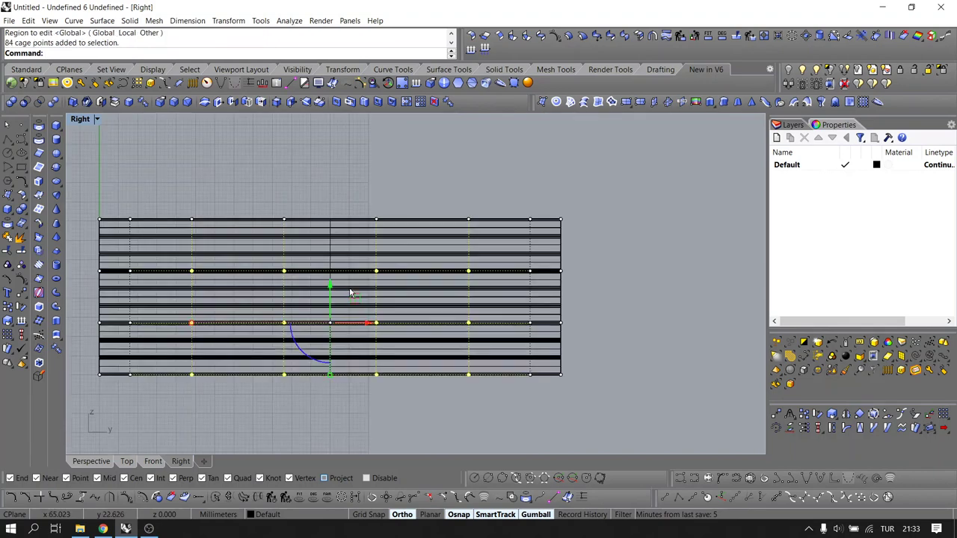
pyautogui.moveTo(329, 286); pyautogui.dragTo(332, 241)
pyautogui.moveTo(192, 387); pyautogui.dragTo(481, 300)
pyautogui.moveTo(192, 408); pyautogui.dragTo(518, 255)
pyautogui.moveTo(327, 269); pyautogui.dragTo(331, 220)
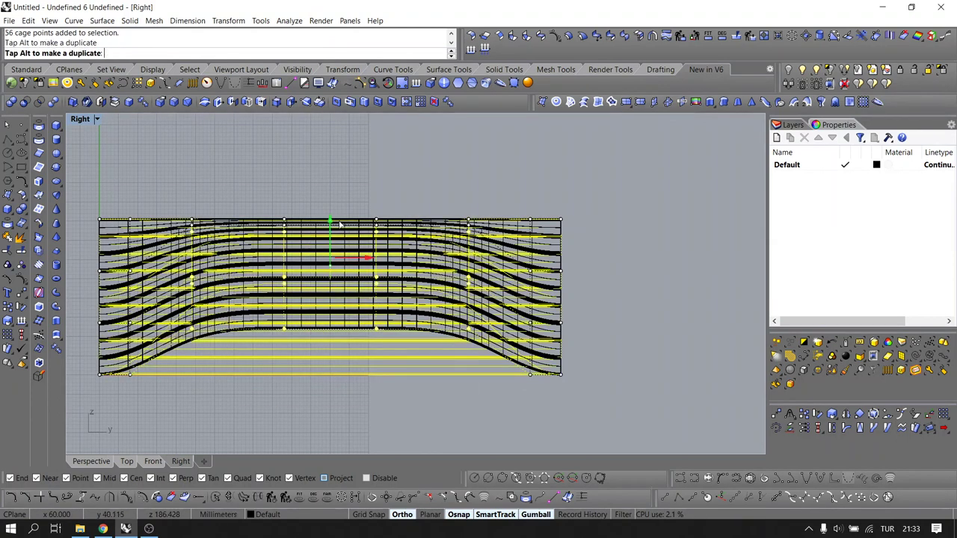
pyautogui.moveTo(172, 401); pyautogui.dragTo(480, 299)
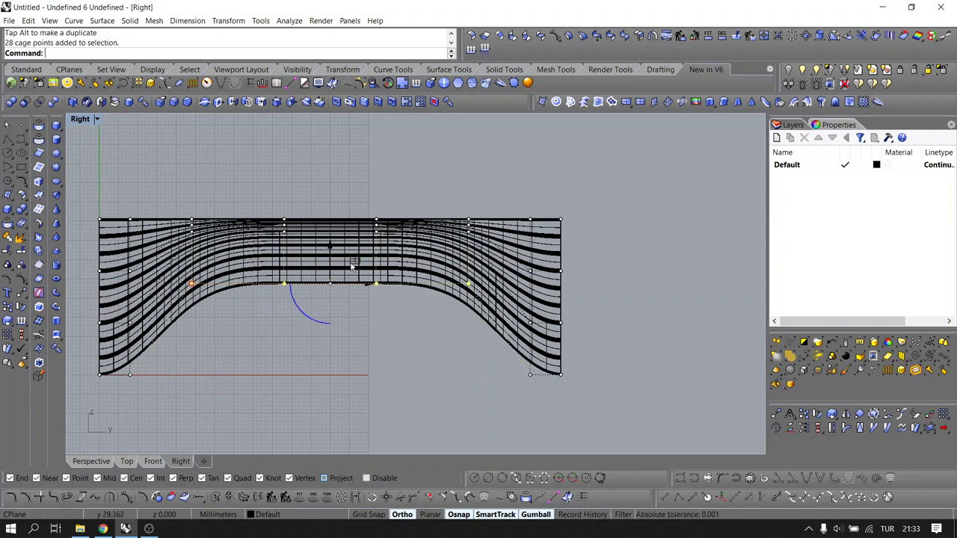
pyautogui.moveTo(329, 251); pyautogui.dragTo(340, 200)
pyautogui.click(267, 411)
pyautogui.click(92, 461)
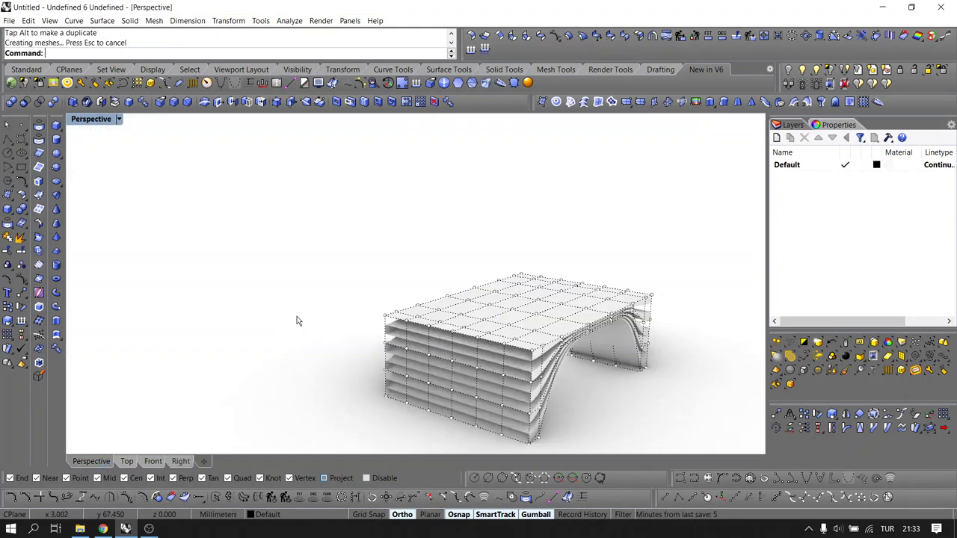
# Show the hidden objects, turn off the cage points and delete the horizontal reference polyline
pyautogui.click(801, 71)
pyautogui.press('Escape')
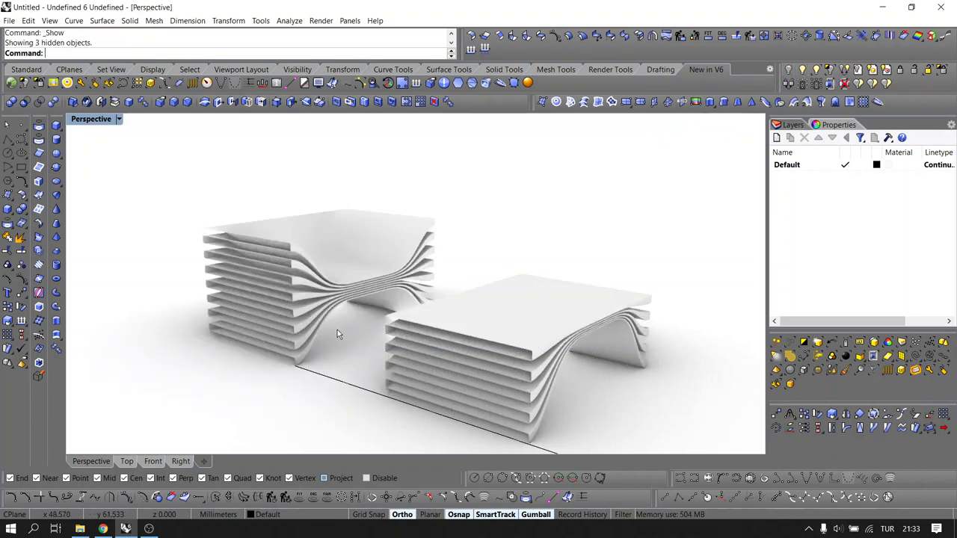
pyautogui.keyDown('shift'); pyautogui.moveTo(445, 333); pyautogui.dragTo(312, 330, button='right'); pyautogui.keyUp('shift')
pyautogui.click(401, 398)
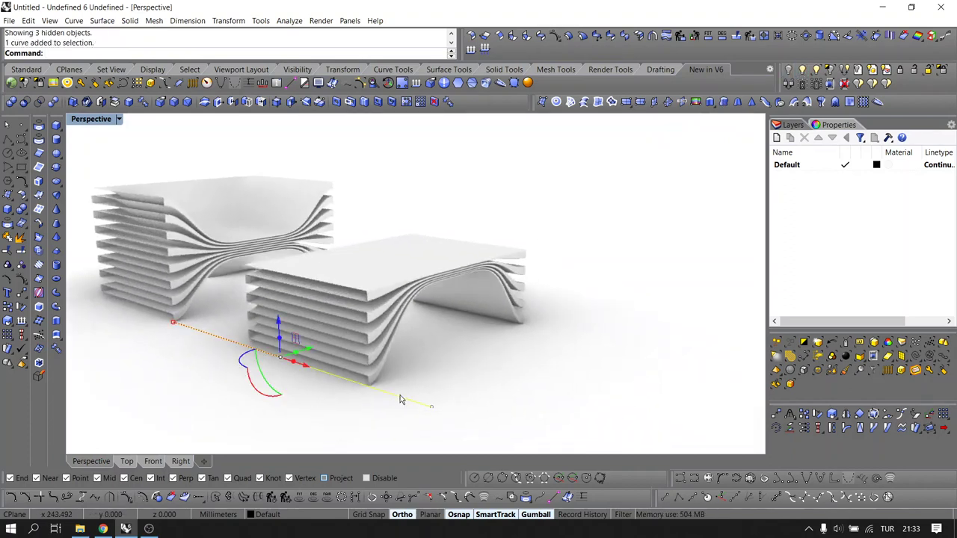
pyautogui.press('Delete')
# Mirror a copy of the pinched zigzag surface in the Top view across the arched surface's lengthwise centre line
pyautogui.moveTo(401, 397); pyautogui.dragTo(262, 240, button='right')
pyautogui.click(262, 240)
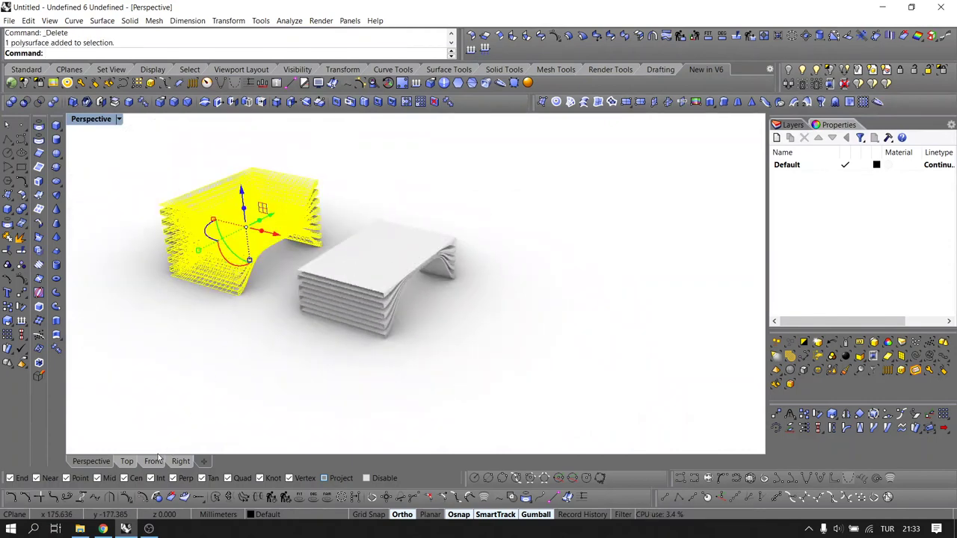
pyautogui.click(128, 461)
pyautogui.scroll(-4, 332, 322)
pyautogui.write('mirror')
pyautogui.press('Return')
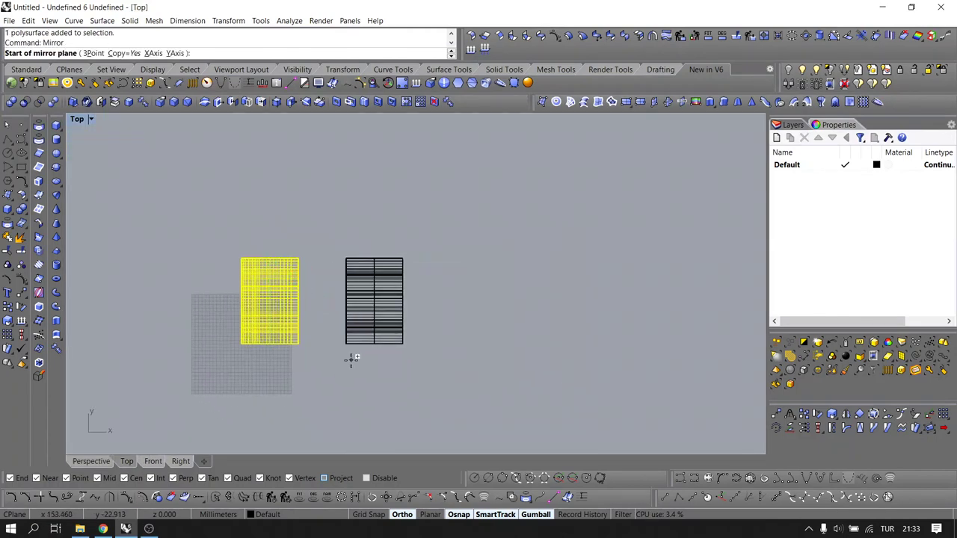
pyautogui.click(374, 344)
pyautogui.click(355, 394)
pyautogui.click(94, 461)
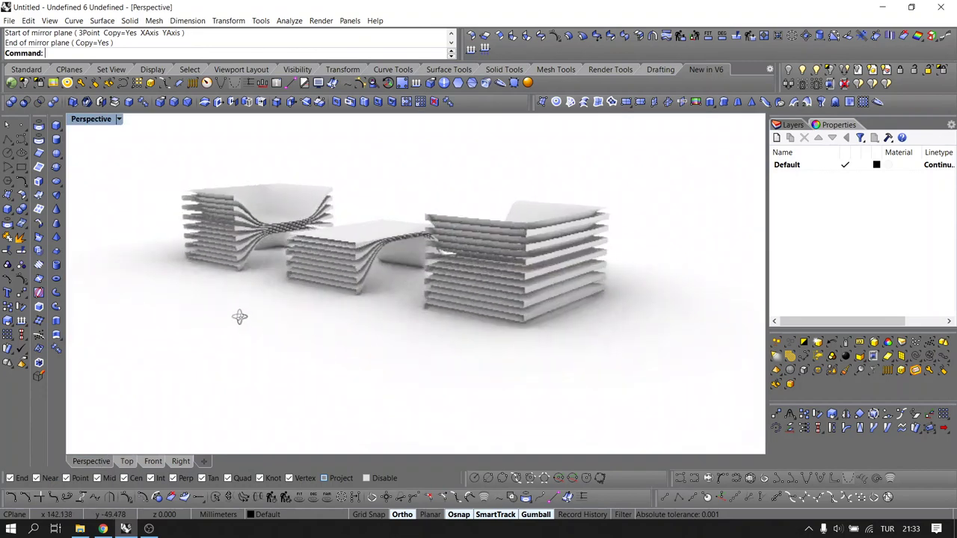
# Scale the arched middle surface in one direction along Y about its centre, by a factor of about 0.79
pyautogui.moveTo(240, 317); pyautogui.dragTo(325, 277, button='right')
pyautogui.scroll(4, 329, 274)
pyautogui.click(331, 271)
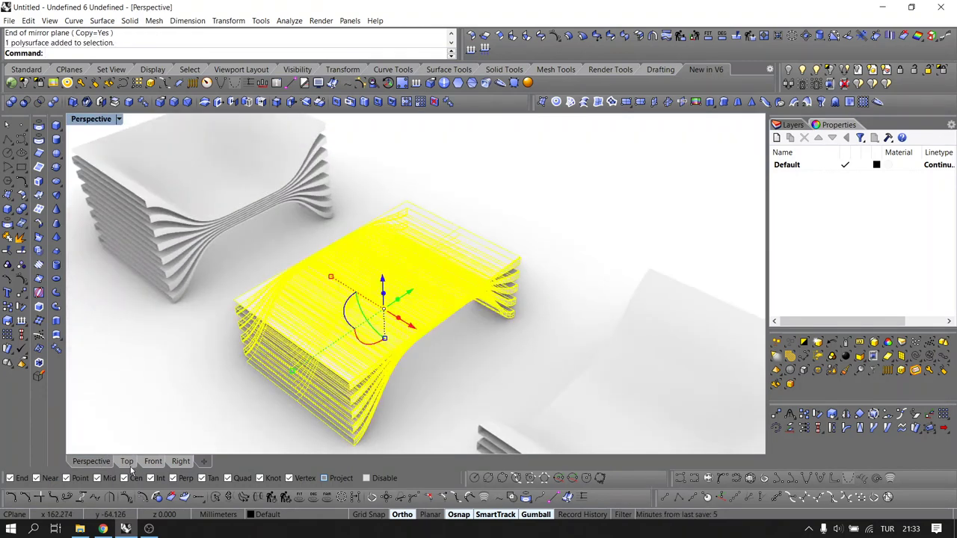
pyautogui.click(127, 462)
pyautogui.scroll(3, 378, 325)
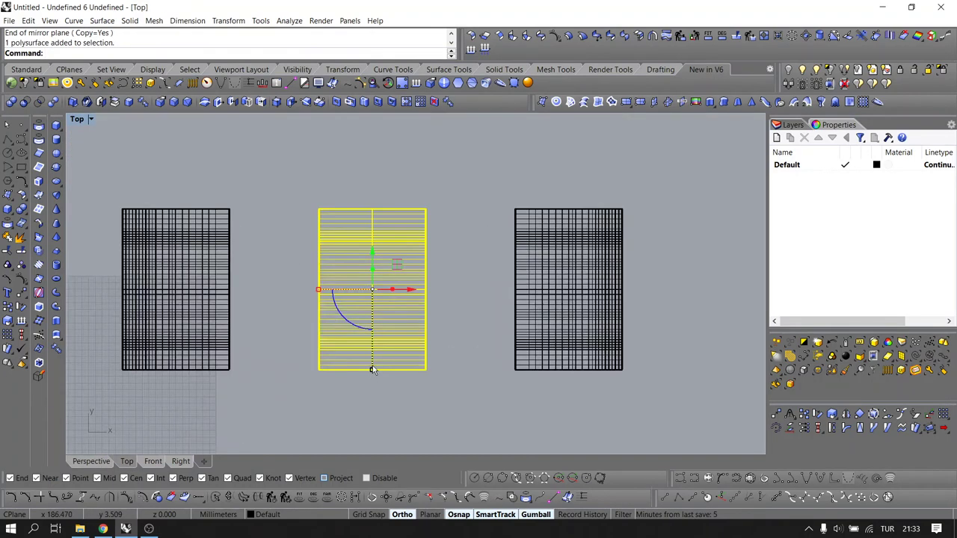
pyautogui.write('scale1d')
pyautogui.press('Return')
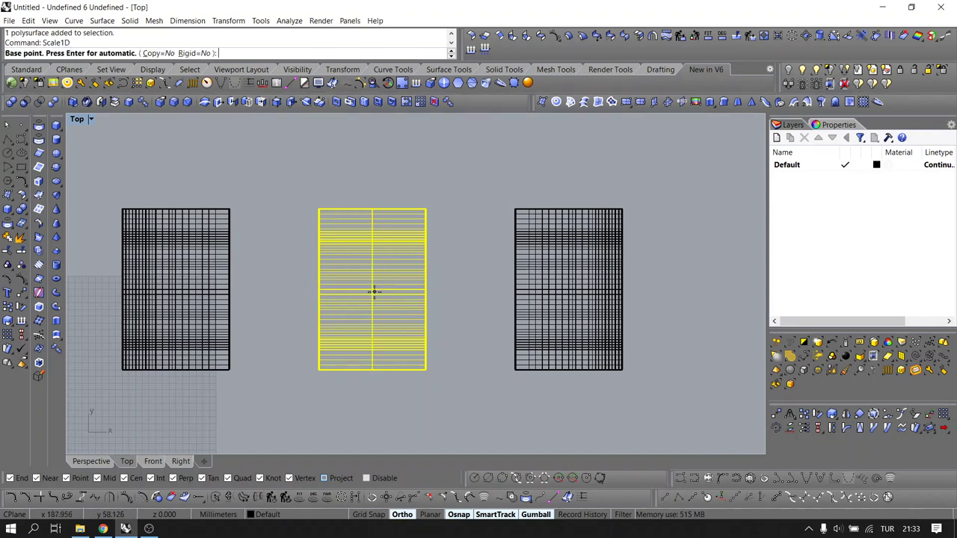
pyautogui.click(369, 292)
pyautogui.moveTo(354, 360); pyautogui.dragTo(341, 300, button='right')
pyautogui.click(357, 370)
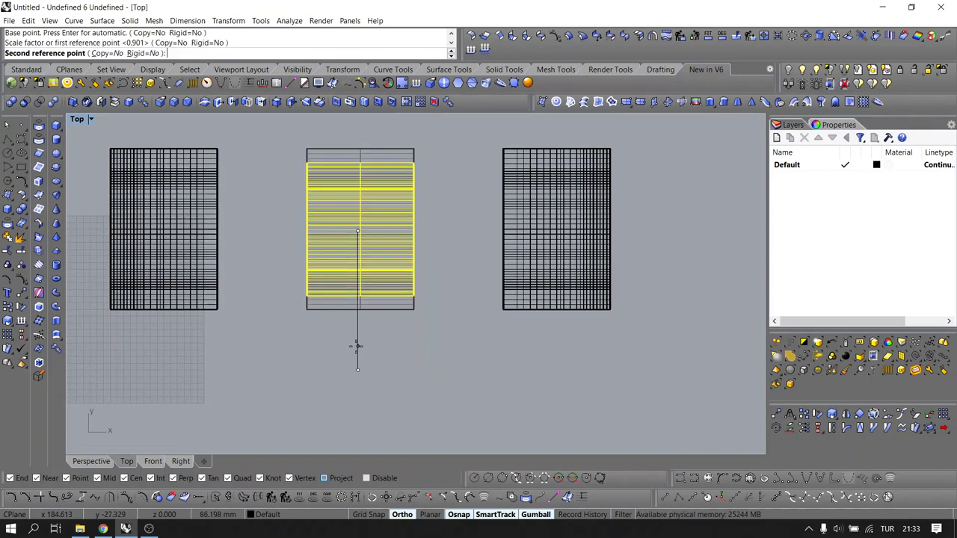
pyautogui.click(358, 342)
# Narrow the arched middle surface slightly with Scale1D along X from its centre
pyautogui.press('Return')
pyautogui.press('Return')
pyautogui.click(359, 231)
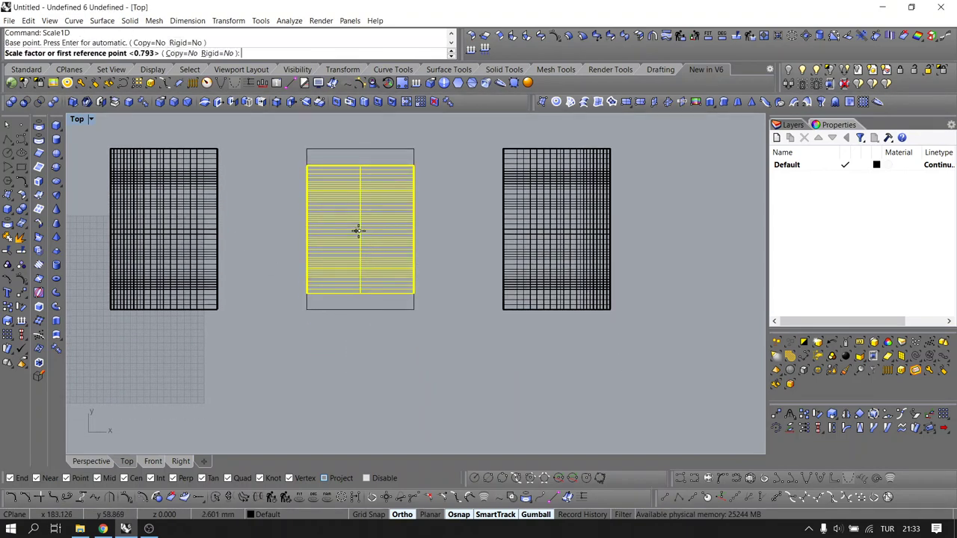
pyautogui.click(252, 231)
pyautogui.click(262, 232)
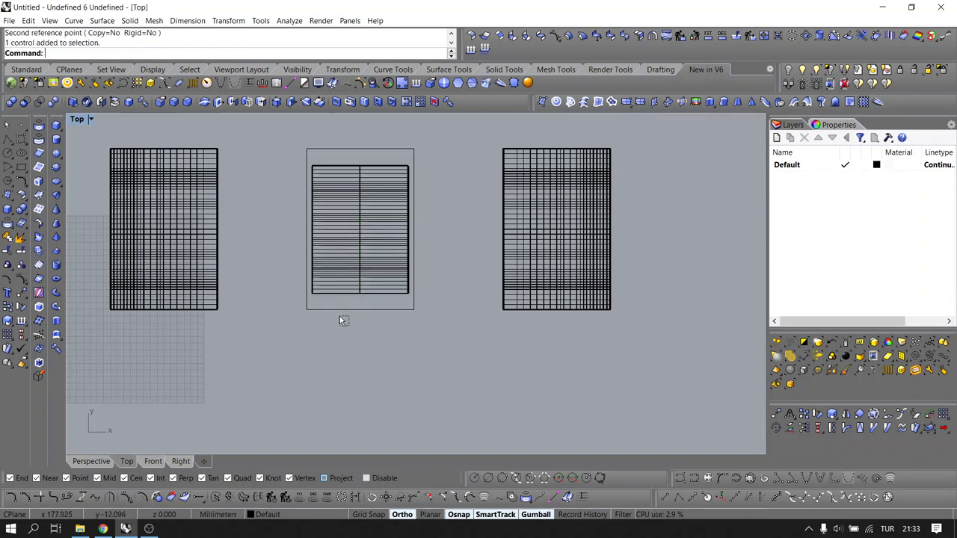
# Delete the leftover control cage around the arched middle surface and clear any remaining construction objects
pyautogui.click(327, 307)
pyautogui.press('Delete')
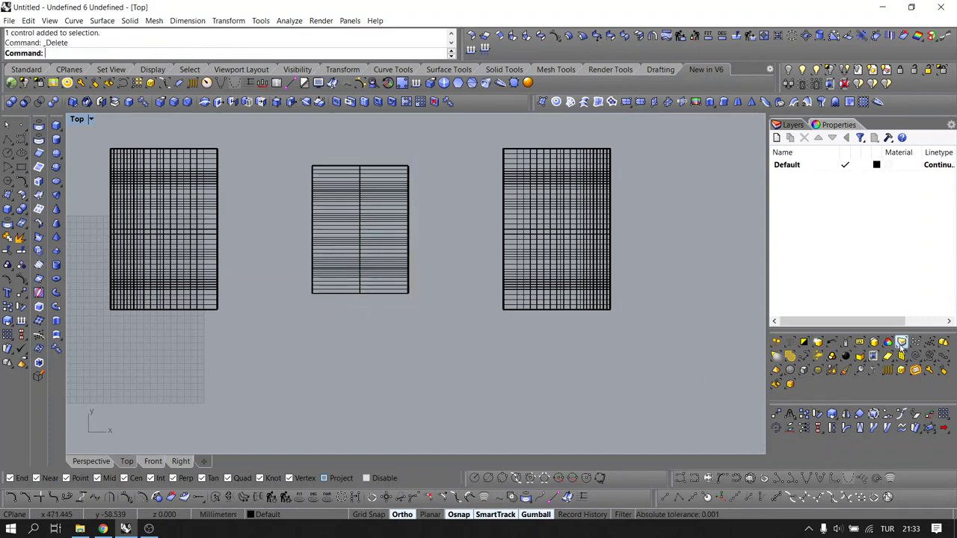
pyautogui.click(916, 357)
pyautogui.press('Delete')
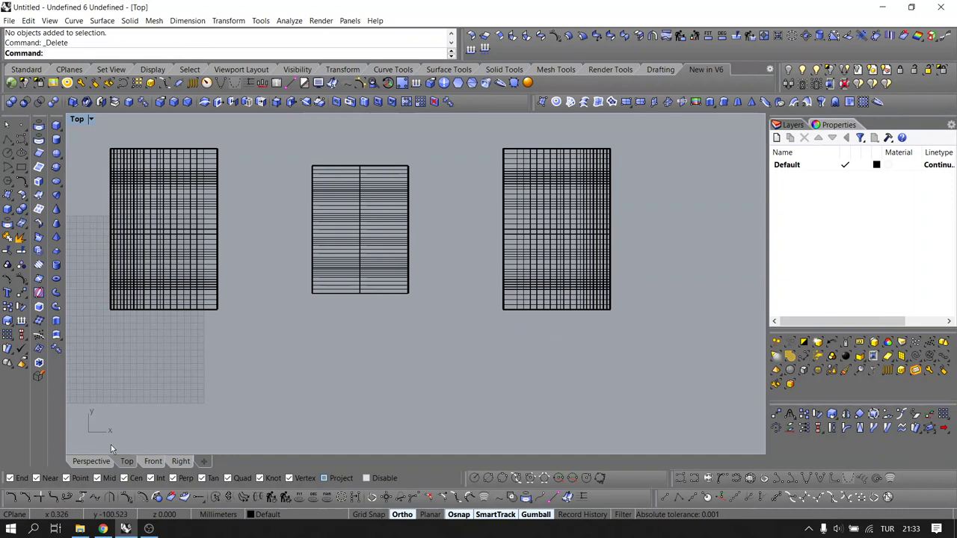
# Examine the arched middle form and the two pinched forms from several sides in the Perspective view
pyautogui.click(97, 464)
pyautogui.moveTo(150, 411); pyautogui.dragTo(299, 295, button='right')
pyautogui.scroll(-3, 299, 295)
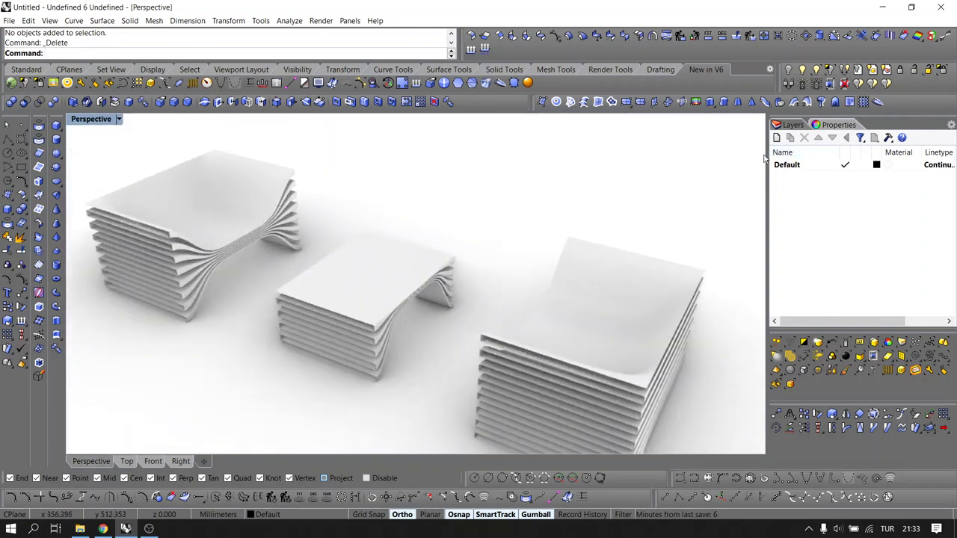
pyautogui.moveTo(659, 185); pyautogui.dragTo(282, 240, button='right')
pyautogui.scroll(5, 479, 240)
pyautogui.scroll(-3, 388, 259)
pyautogui.scroll(-4, 388, 259)
pyautogui.scroll(3, 336, 257)
# Try to offset the mirrored pinched surface into a solid with OffsetSrf at distance 5 mm and round corners
pyautogui.click(282, 241)
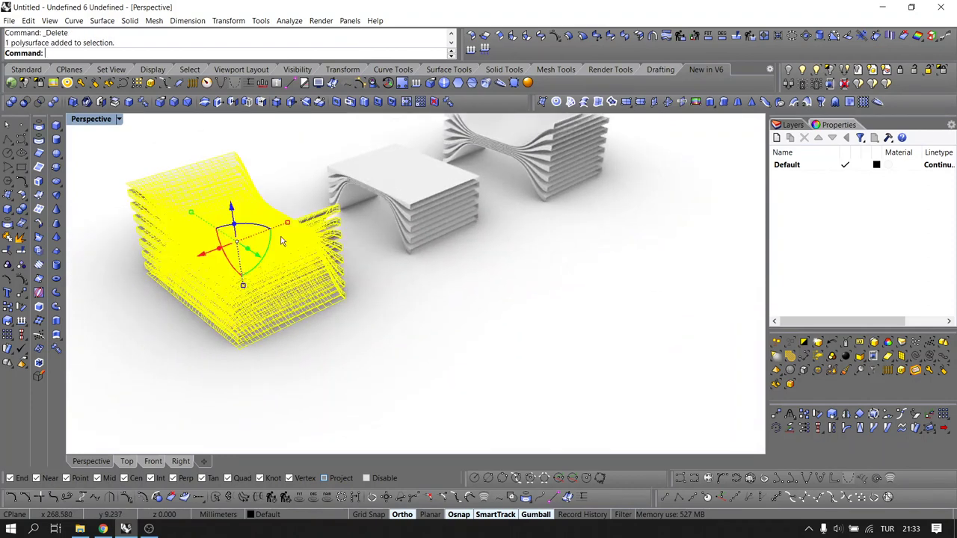
pyautogui.write('O')
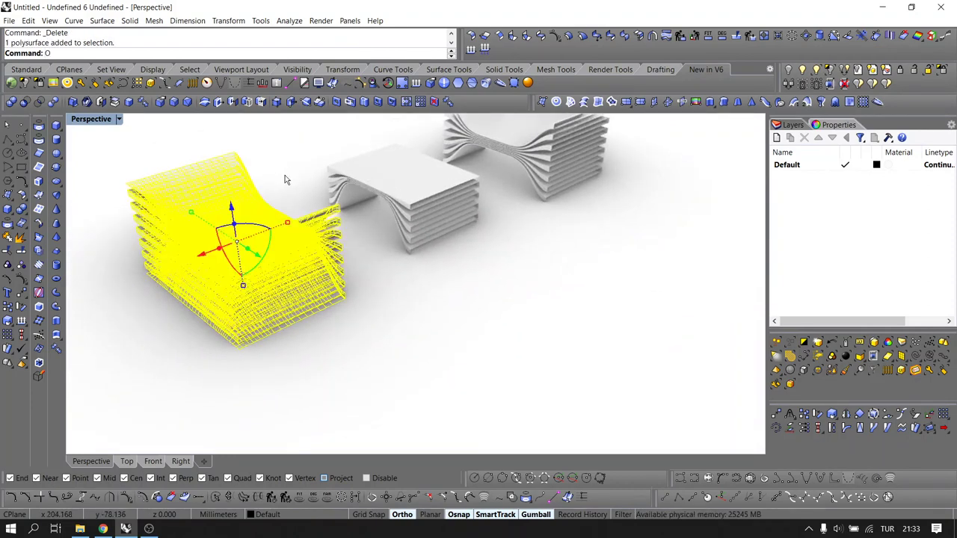
pyautogui.write('ffsetSrf')
pyautogui.press('Return')
pyautogui.click(281, 239)
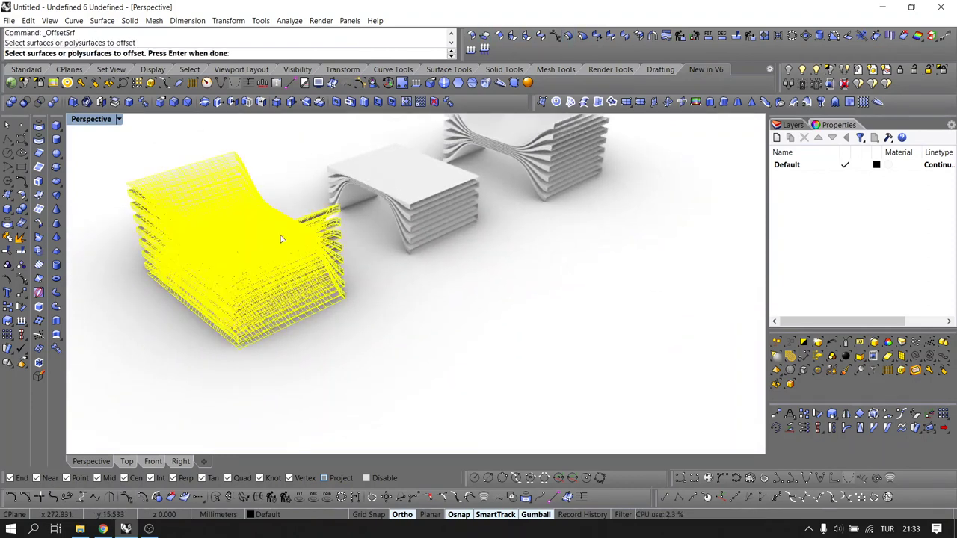
pyautogui.press('Return')
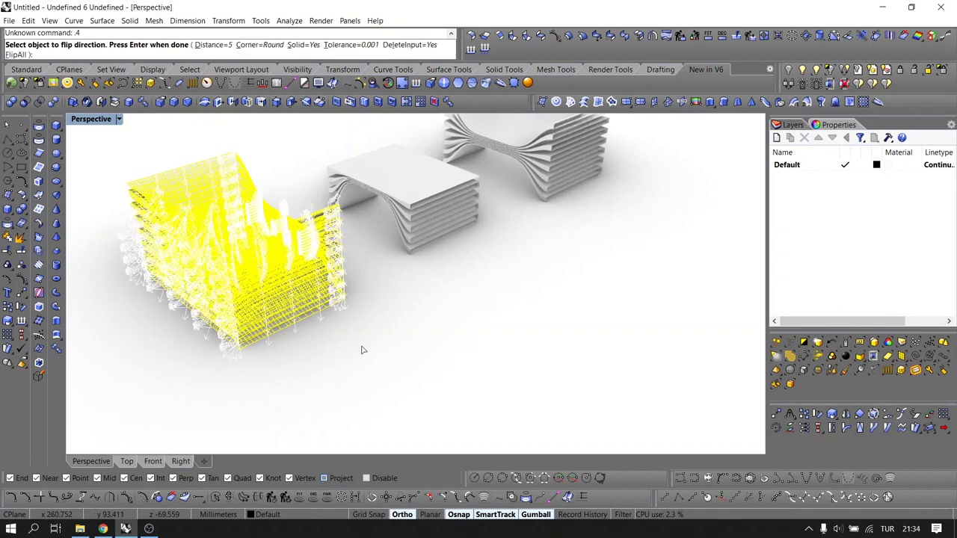
pyautogui.press('Return')
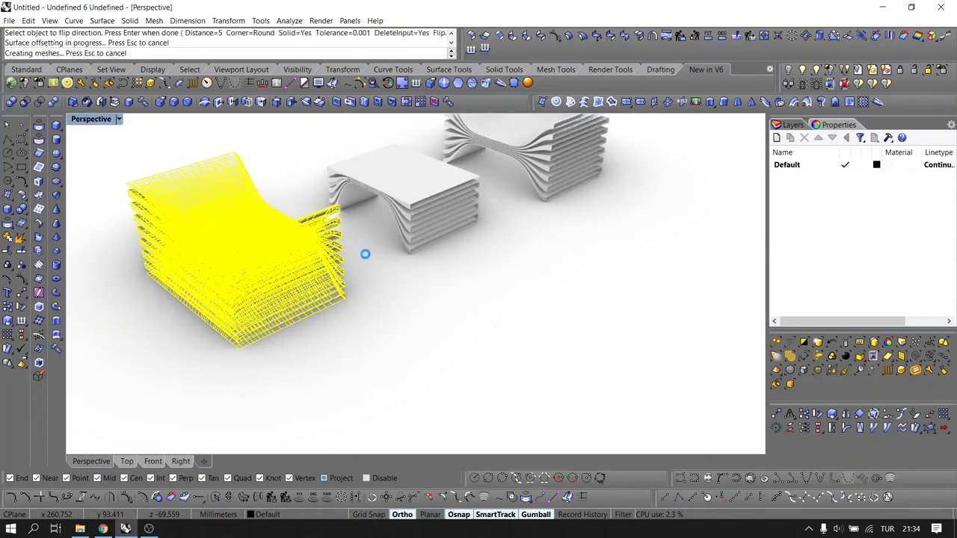
pyautogui.scroll(2, 300, 239)
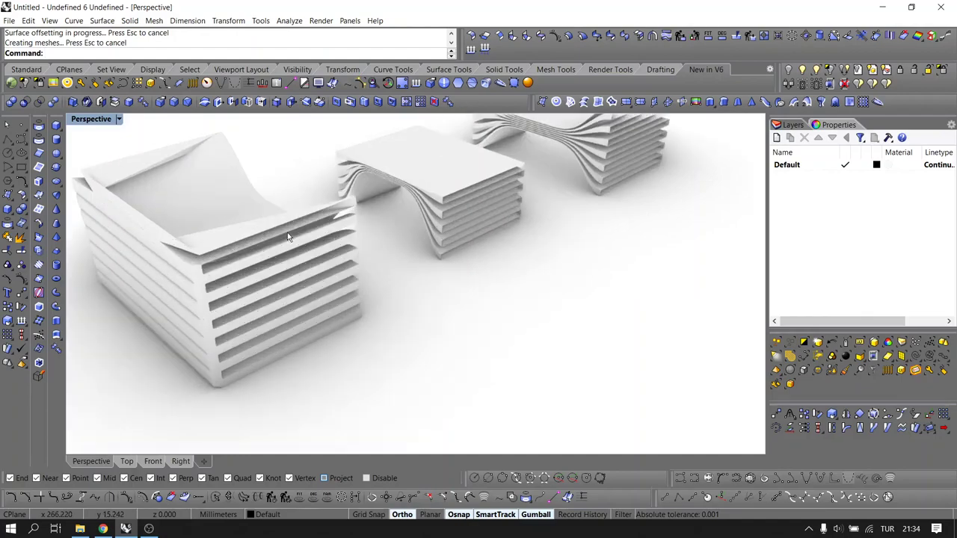
pyautogui.moveTo(289, 237); pyautogui.dragTo(238, 300, button='right')
pyautogui.hotkey('ctrl', 'z')
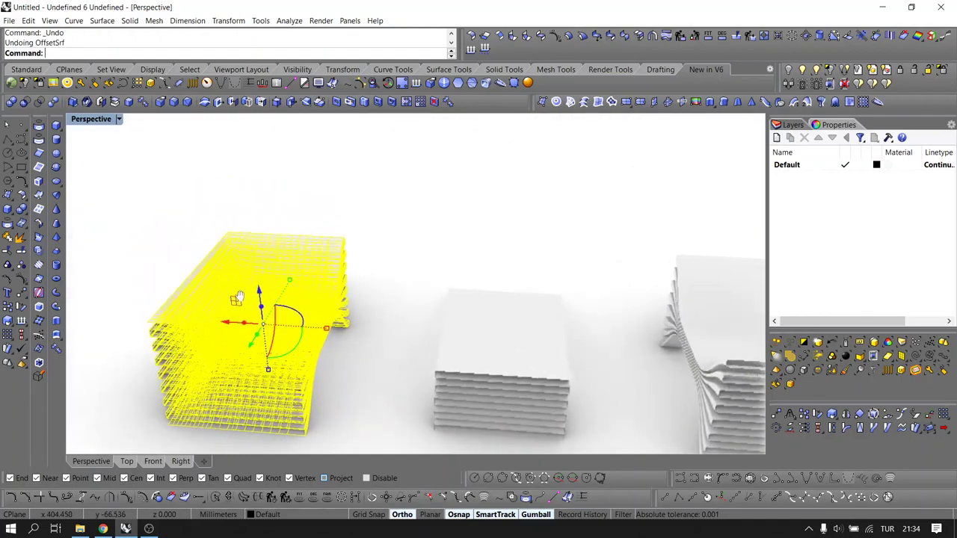
# Set the Perspective display mode to Shaded and inspect the mirrored pinched surface's rounded fold ends up close
pyautogui.click(140, 160)
pyautogui.click(118, 120)
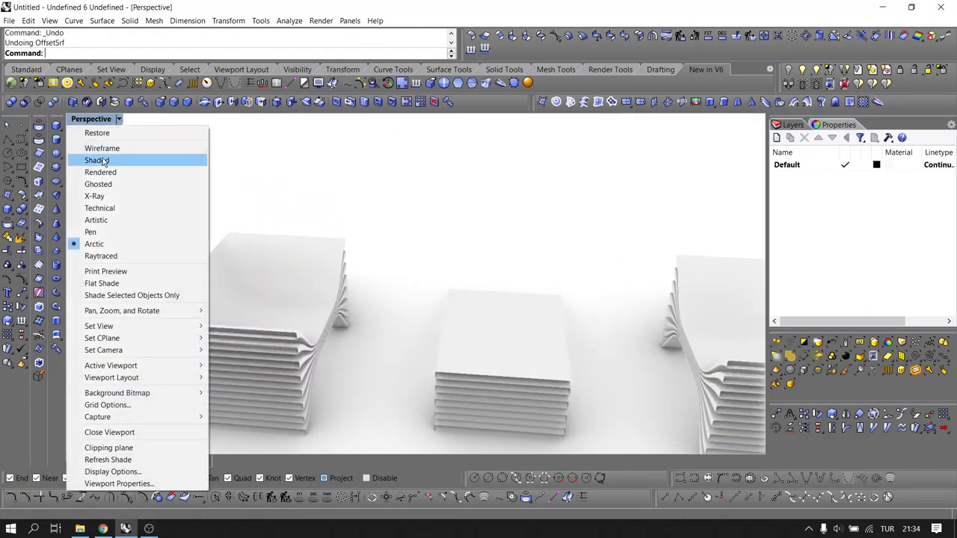
pyautogui.click(103, 157)
pyautogui.moveTo(289, 299); pyautogui.dragTo(248, 284, button='right')
pyautogui.scroll(3, 246, 302)
pyautogui.scroll(2, 243, 235)
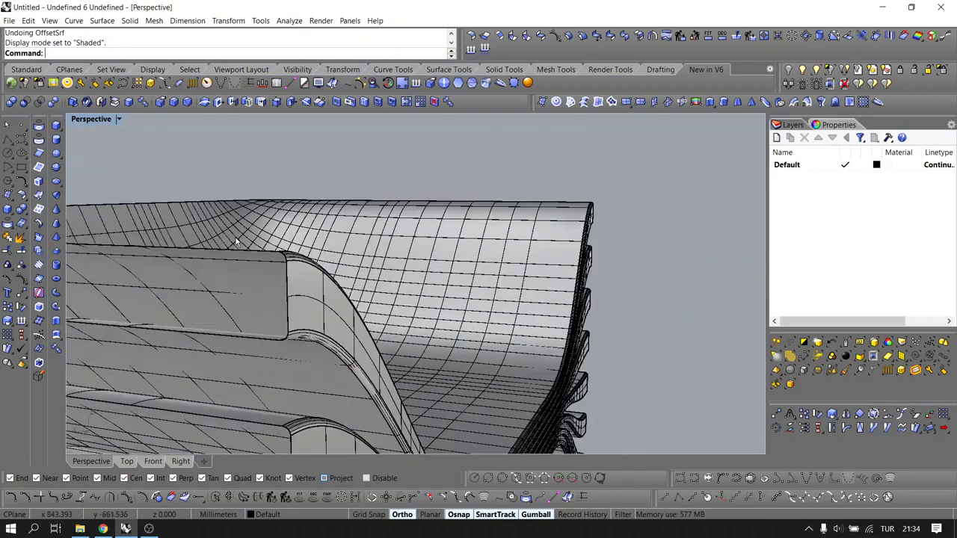
# Retry the OffsetSrf solid on the mirrored pinched surface with distance 5 mm and round corners
pyautogui.click(255, 275)
pyautogui.hotkey('ctrl', 'alt', 's')
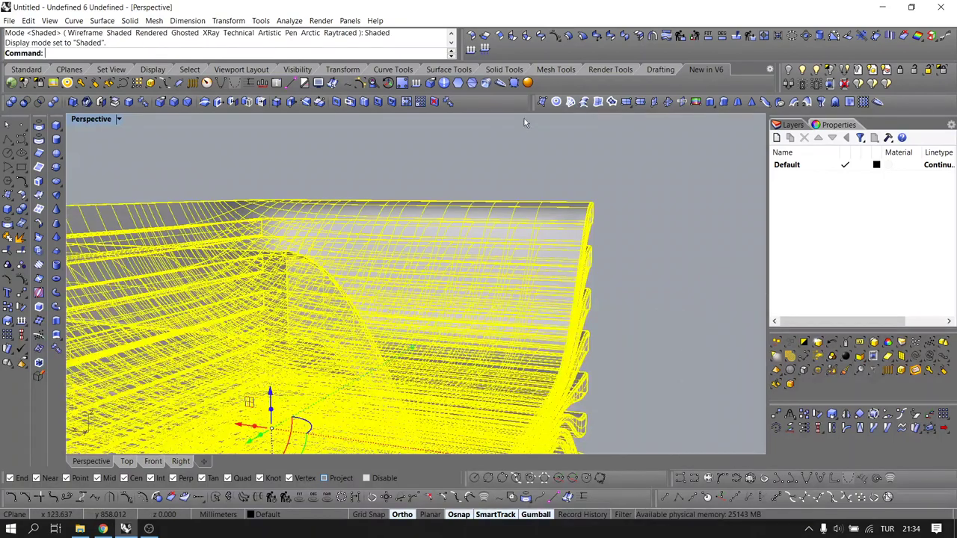
pyautogui.click(583, 38)
pyautogui.scroll(1, 327, 244)
pyautogui.moveTo(327, 244); pyautogui.dragTo(345, 236, button='right')
pyautogui.click(383, 235)
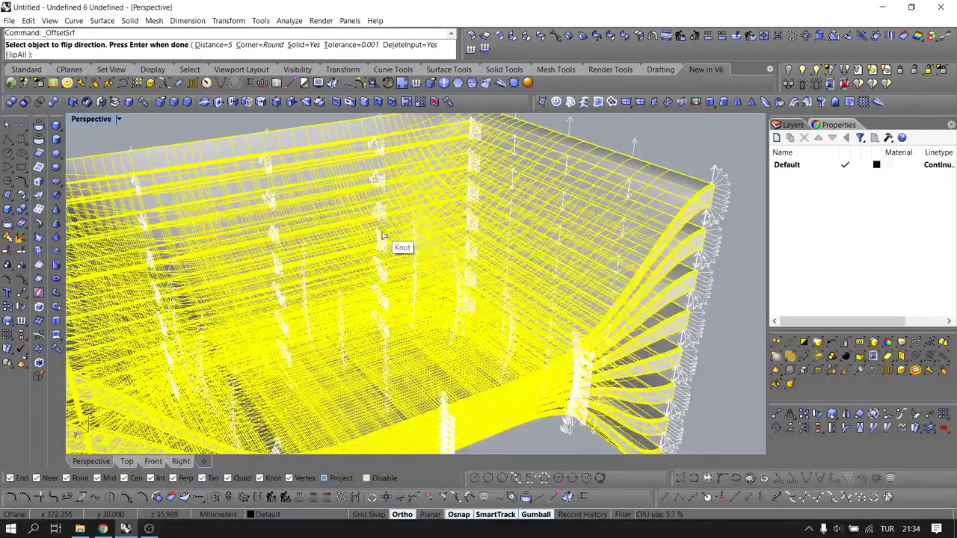
pyautogui.scroll(-5, 382, 235)
pyautogui.press('Return')
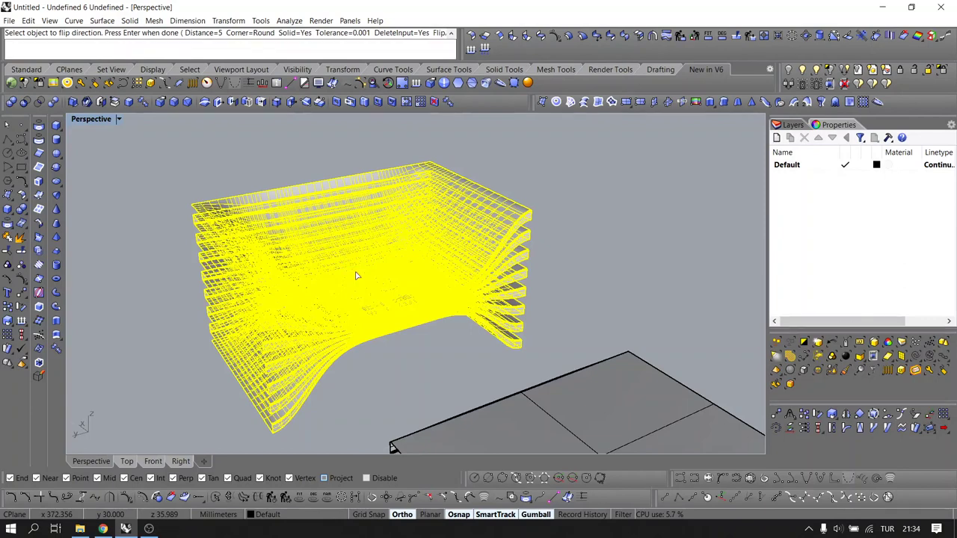
pyautogui.press('Return')
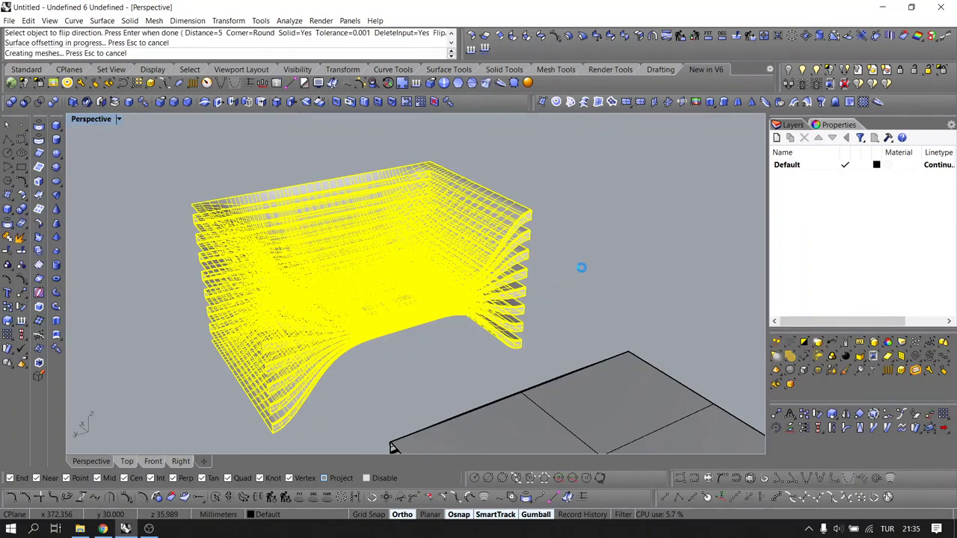
pyautogui.click(558, 285)
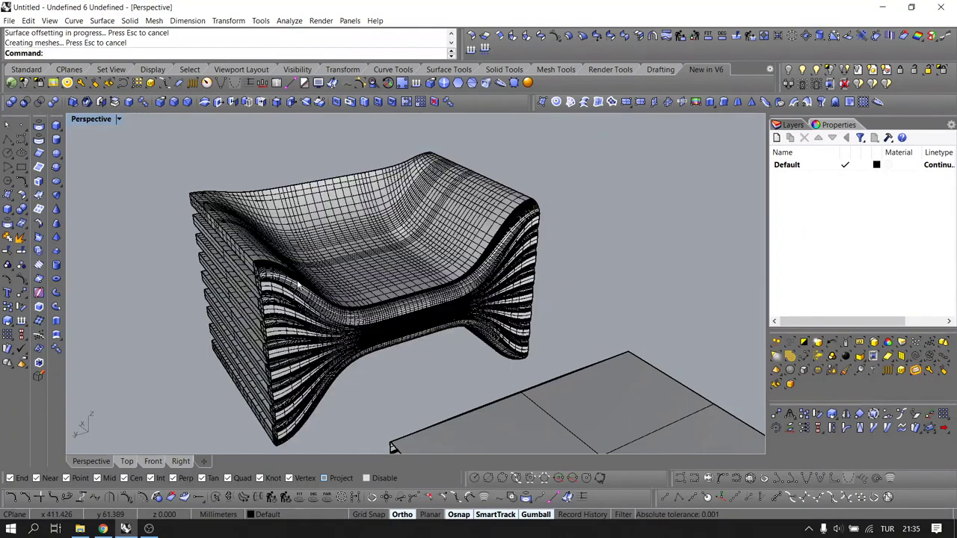
# Inspect the thickened pinched form up close and undo the 5 mm surface offset
pyautogui.moveTo(232, 299)
pyautogui.mouseDown(button='right')
pyautogui.moveTo(343, 278)
pyautogui.moveTo(346, 261)
pyautogui.moveTo(263, 285)
pyautogui.moveTo(264, 254)
pyautogui.mouseUp(button='right')
pyautogui.scroll(5, 343, 277)
pyautogui.scroll(-8, 343, 277)
pyautogui.hotkey('ctrl', 'z')
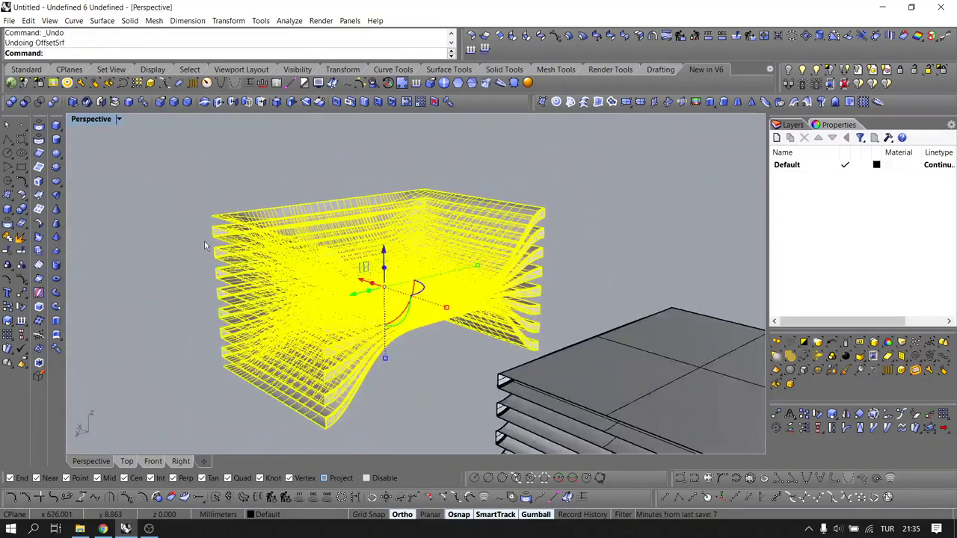
# Offset the pinched surface 0.4 mm with OffsetSrf, keeping the solid option and round corners, and check its fold ends
pyautogui.rightClick(204, 240)
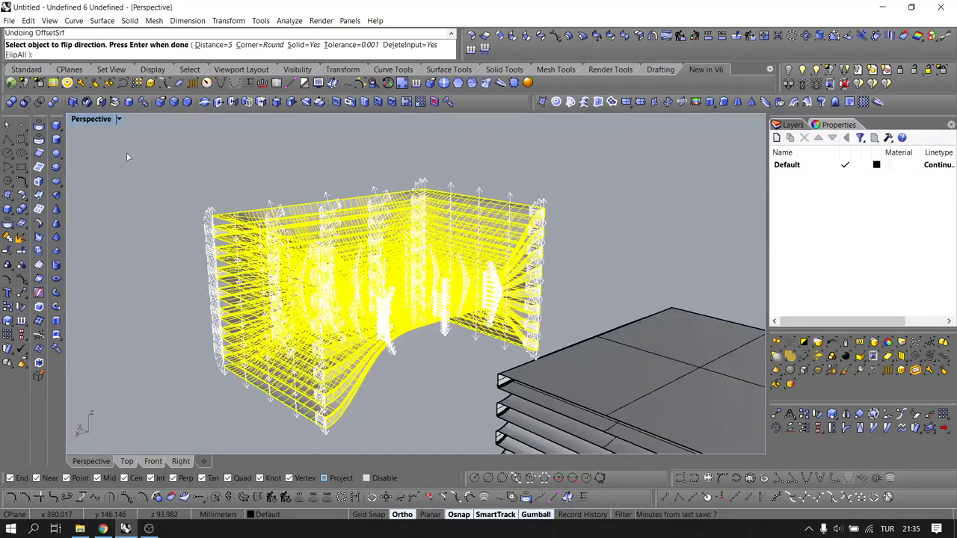
pyautogui.click(212, 45)
pyautogui.write('.4')
pyautogui.press('Return')
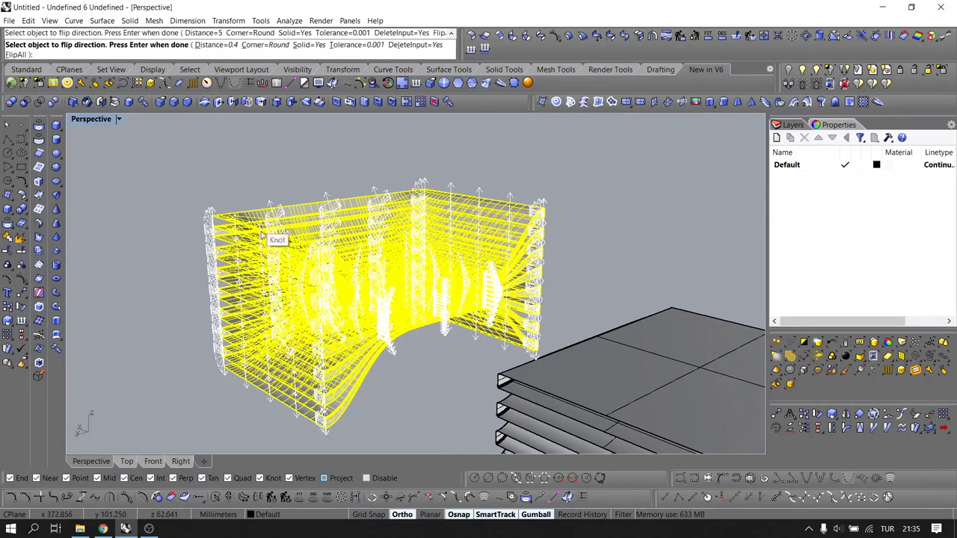
pyautogui.press('Return')
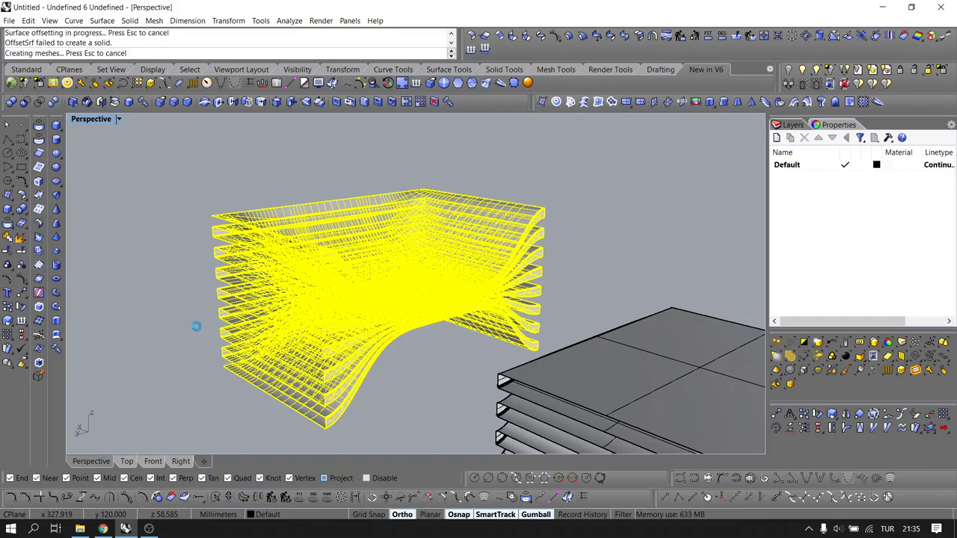
pyautogui.click(154, 286)
pyautogui.scroll(6, 217, 233)
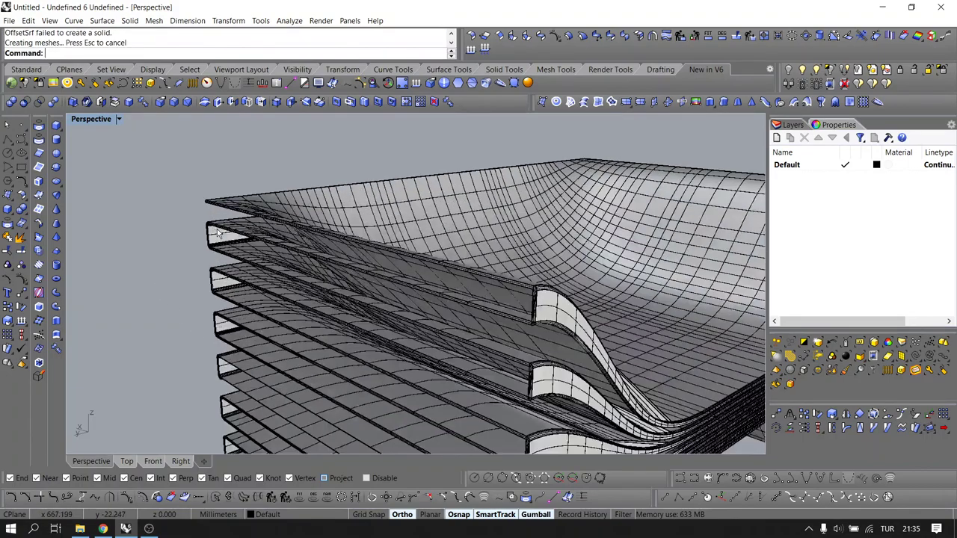
pyautogui.scroll(-10, 225, 238)
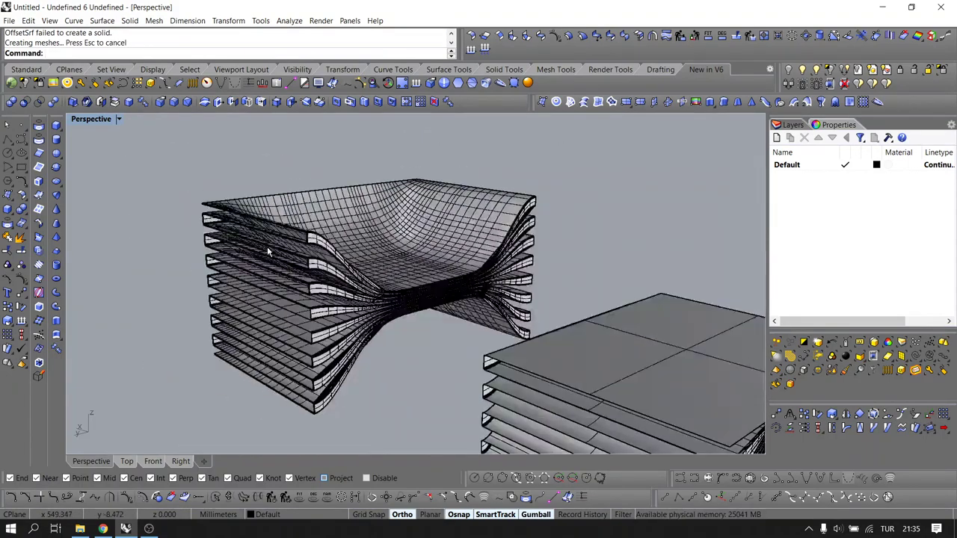
# Delete the unthickened pinched form nearest the grid origin
pyautogui.scroll(-8, 267, 246)
pyautogui.click(498, 323)
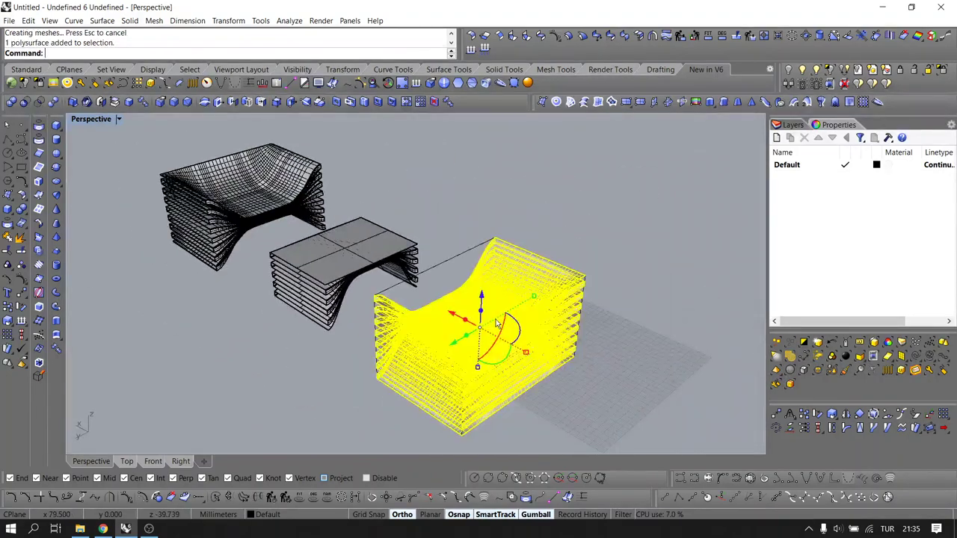
pyautogui.press('Delete')
# Offset the arched middle surface 0.4 mm with OffsetSrf, using the solid option and round corners, and check it from several sides
pyautogui.scroll(3, 344, 267)
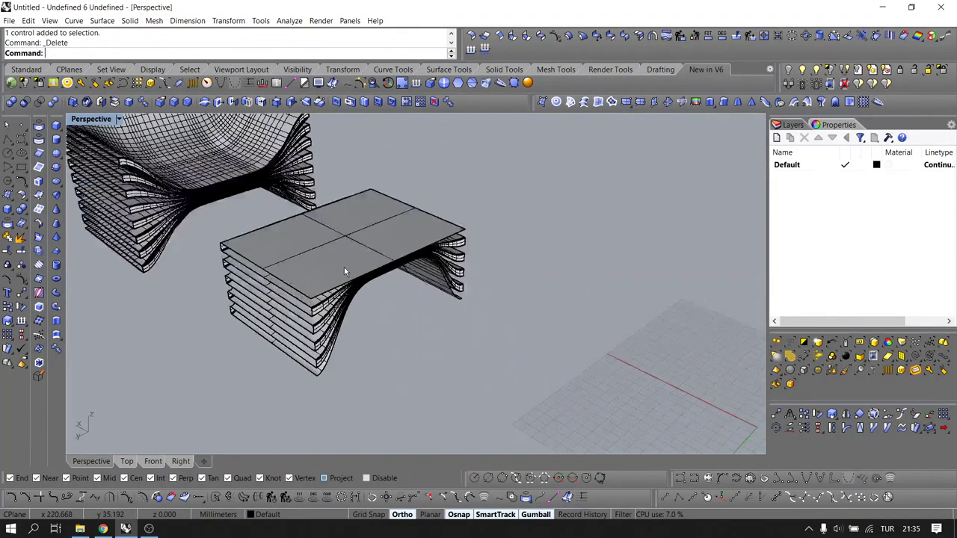
pyautogui.click(344, 268)
pyautogui.scroll(3, 276, 258)
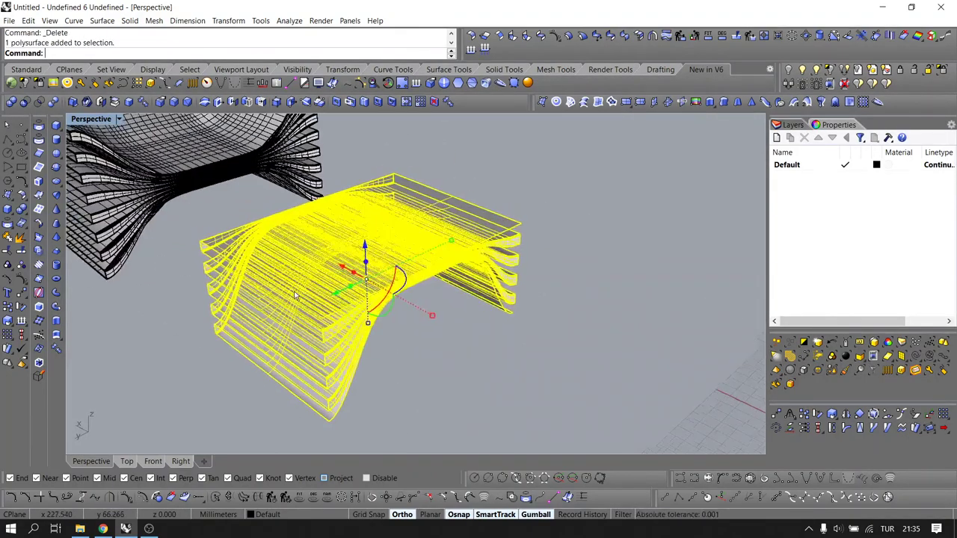
pyautogui.click(567, 36)
pyautogui.scroll(6, 406, 223)
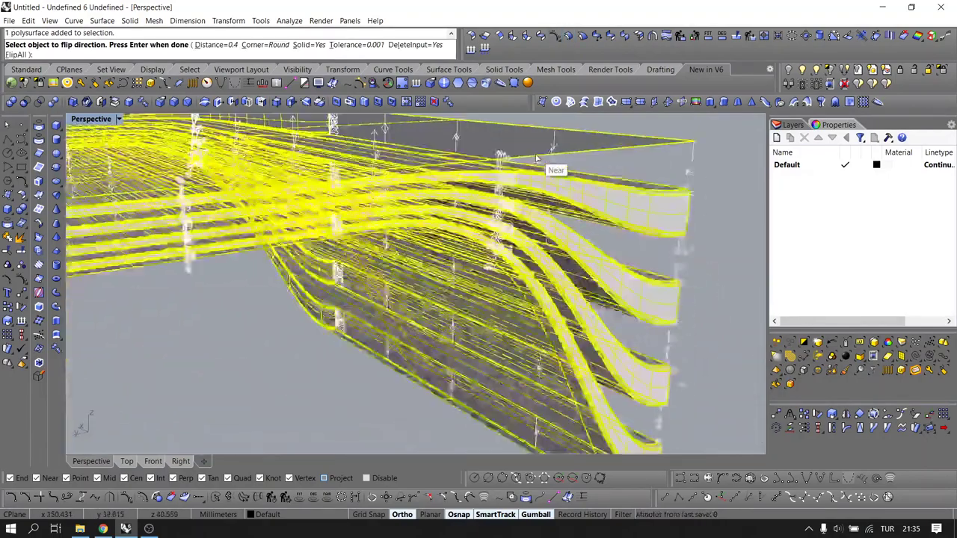
pyautogui.scroll(2, 536, 159)
pyautogui.scroll(-5, 355, 198)
pyautogui.moveTo(355, 199); pyautogui.dragTo(322, 256, button='right')
pyautogui.scroll(-5, 321, 255)
pyautogui.press('Return')
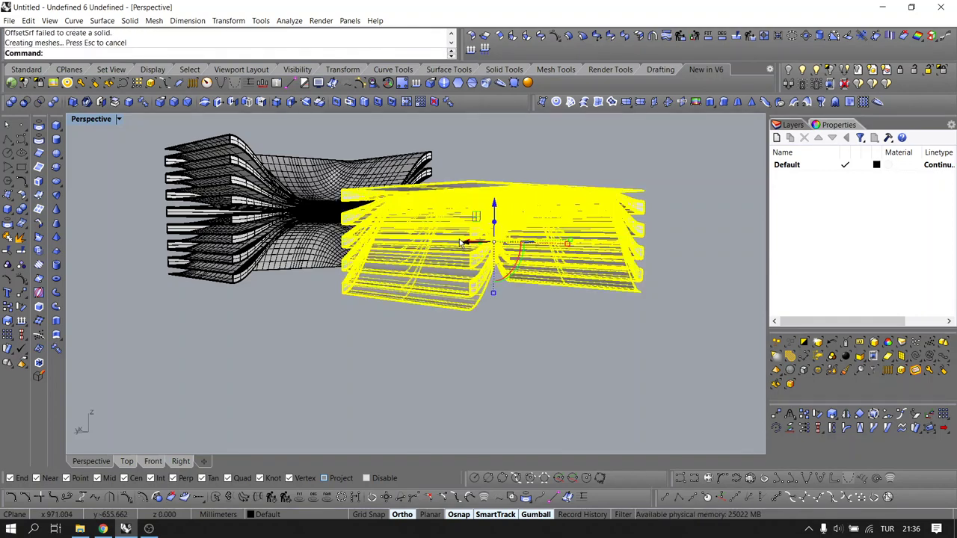
pyautogui.scroll(3, 460, 266)
pyautogui.click(423, 361)
pyautogui.scroll(-5, 413, 280)
pyautogui.moveTo(413, 280); pyautogui.dragTo(433, 308, button='right')
pyautogui.scroll(5, 433, 307)
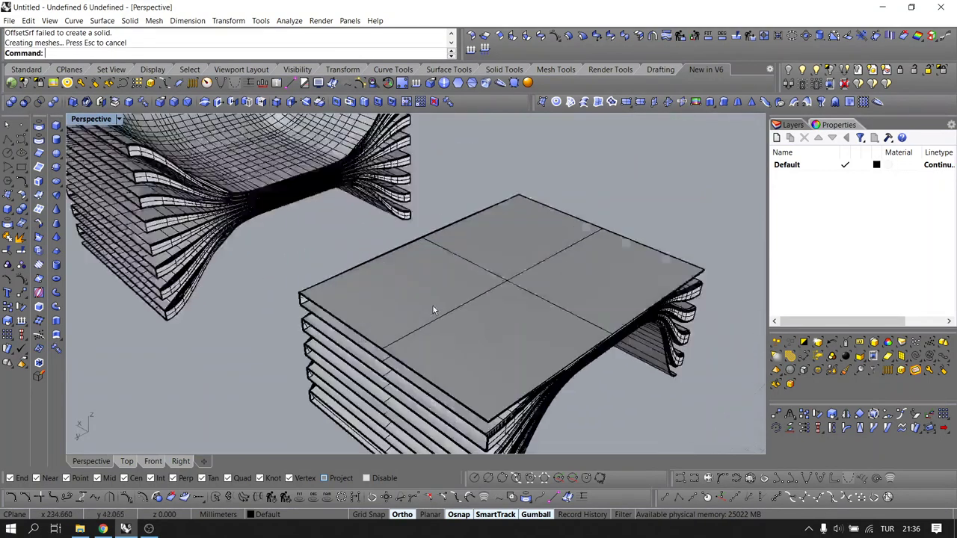
# Mirror a copy of the offset pinched form in the Top view across the vertical centreline of the arched middle piece
pyautogui.scroll(-5, 407, 275)
pyautogui.scroll(-2, 406, 274)
pyautogui.moveTo(383, 286); pyautogui.dragTo(360, 270, button='right')
pyautogui.click(314, 228)
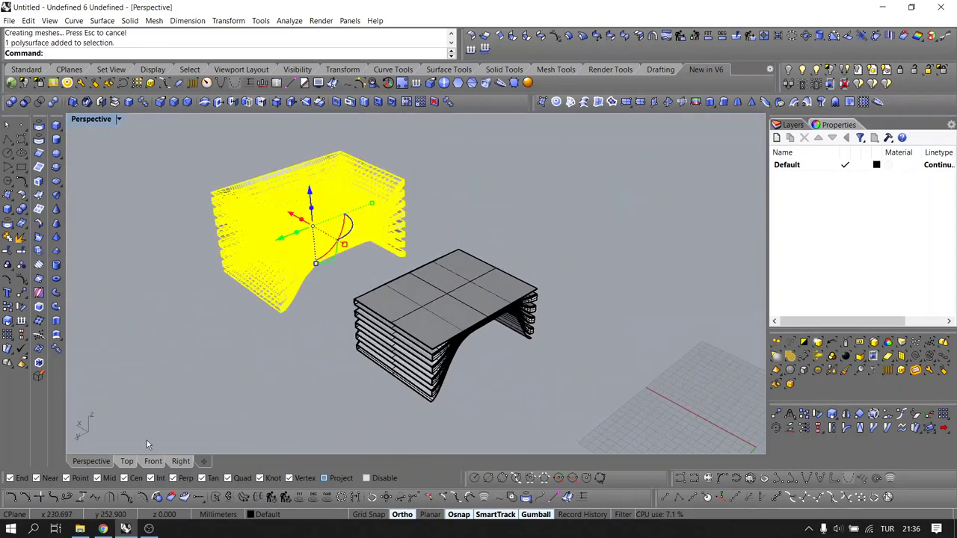
pyautogui.click(128, 460)
pyautogui.scroll(-6, 216, 365)
pyautogui.moveTo(245, 339); pyautogui.dragTo(214, 351, button='right')
pyautogui.write('Mi')
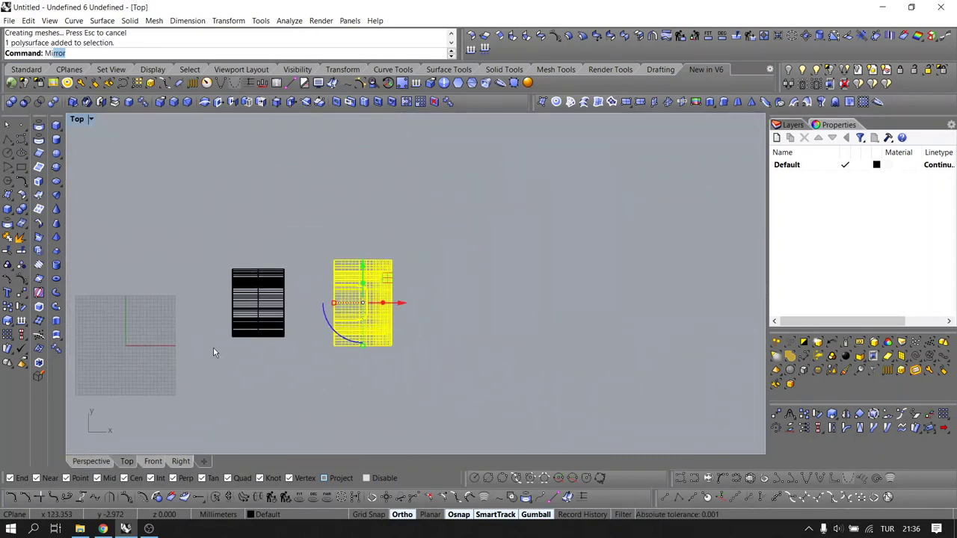
pyautogui.press('Return')
pyautogui.scroll(1, 341, 269)
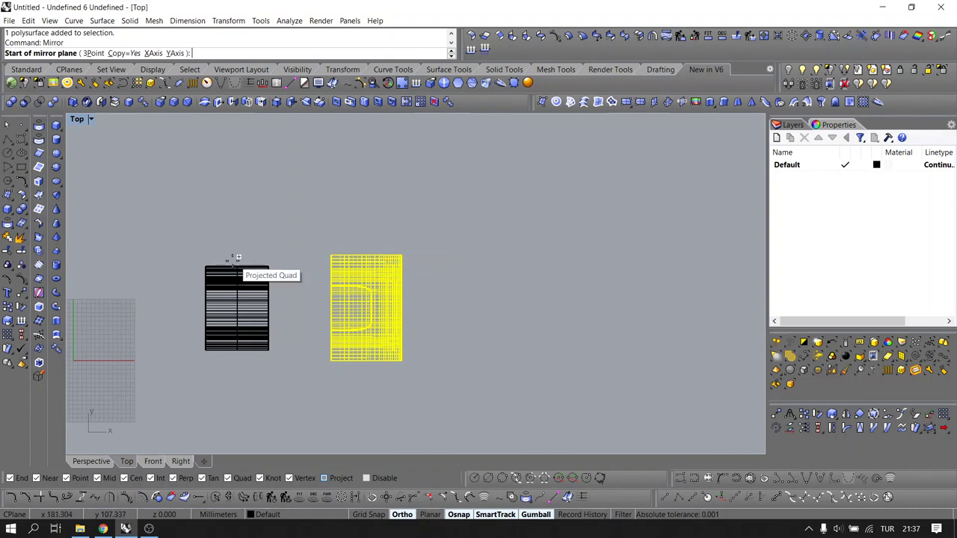
pyautogui.click(241, 264)
pyautogui.click(246, 221)
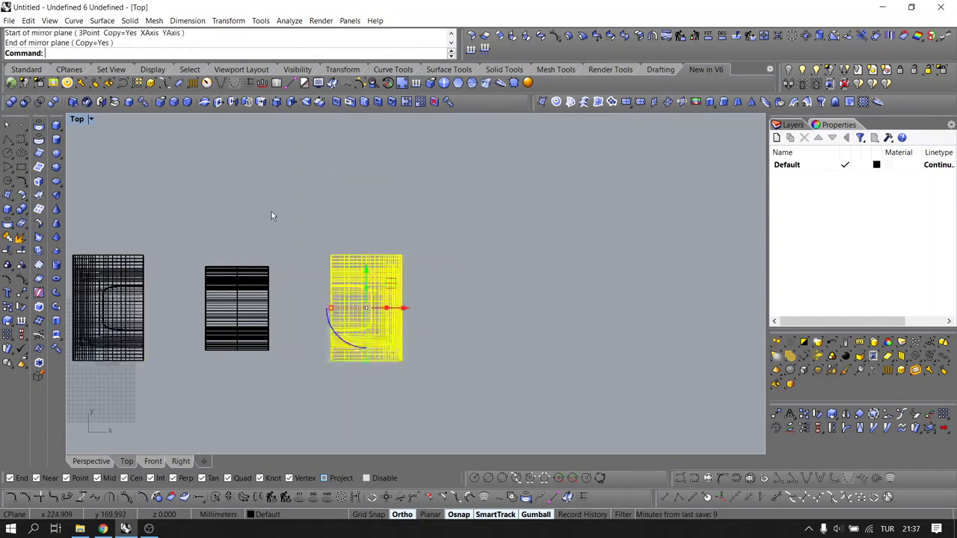
pyautogui.press('Escape')
# Duplicate the original pinched form along positive Y in the Top view and isolate the copy from the other pieces
pyautogui.scroll(1, 295, 253)
pyautogui.click(405, 332)
pyautogui.scroll(-3, 396, 359)
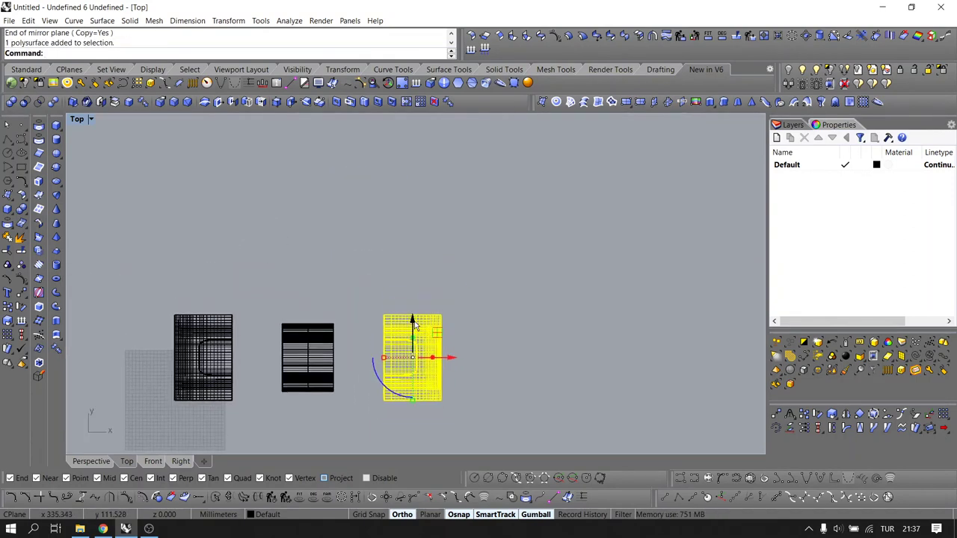
pyautogui.moveTo(408, 324); pyautogui.dragTo(408, 199)
pyautogui.scroll(6, 409, 196)
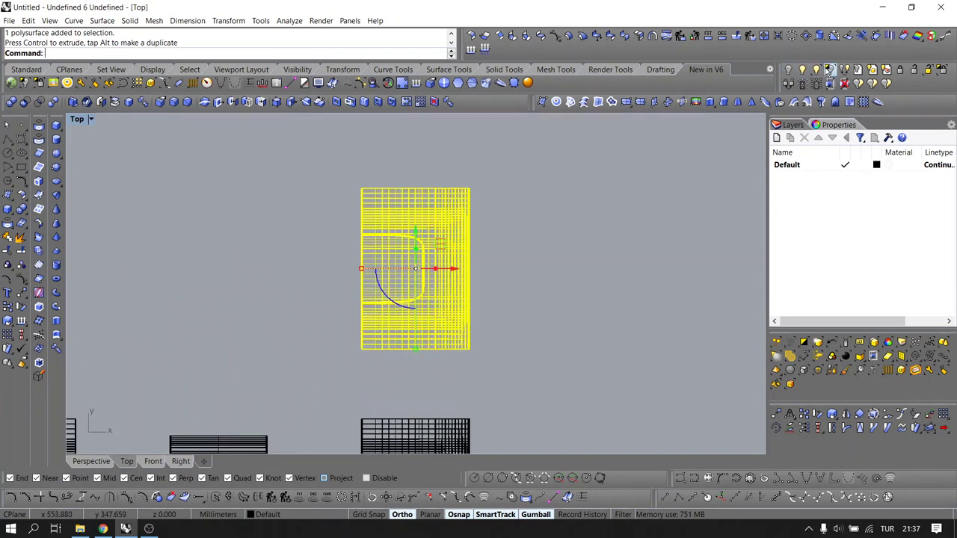
pyautogui.click(830, 70)
# Draw a box over the positive-Y half of the isolated form, from its midline outward, and lower it to enclose the full height
pyautogui.click(39, 139)
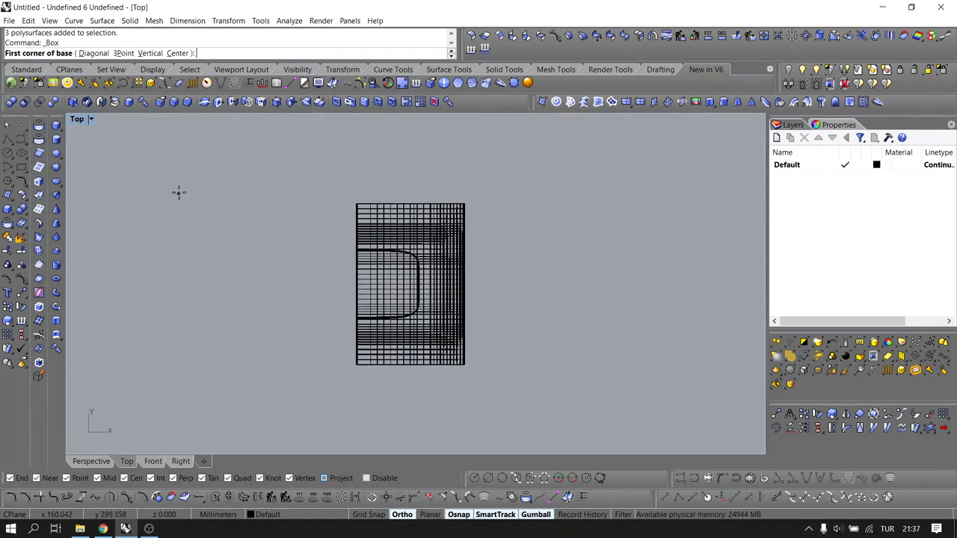
pyautogui.click(526, 146)
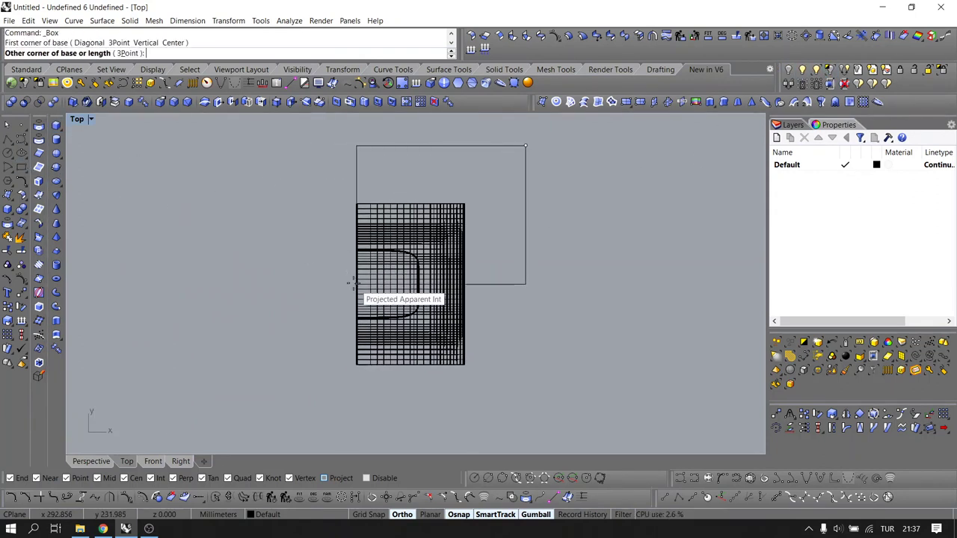
pyautogui.click(295, 284)
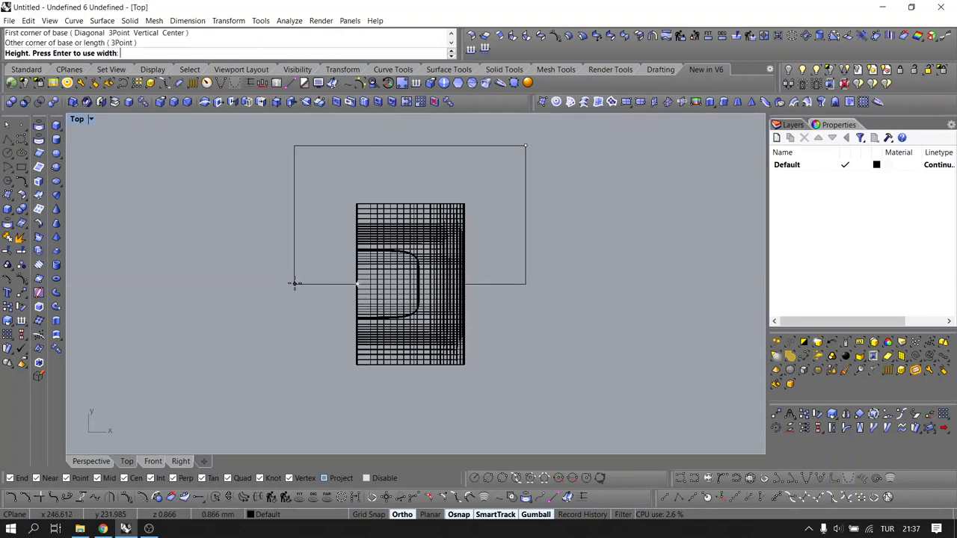
pyautogui.click(181, 461)
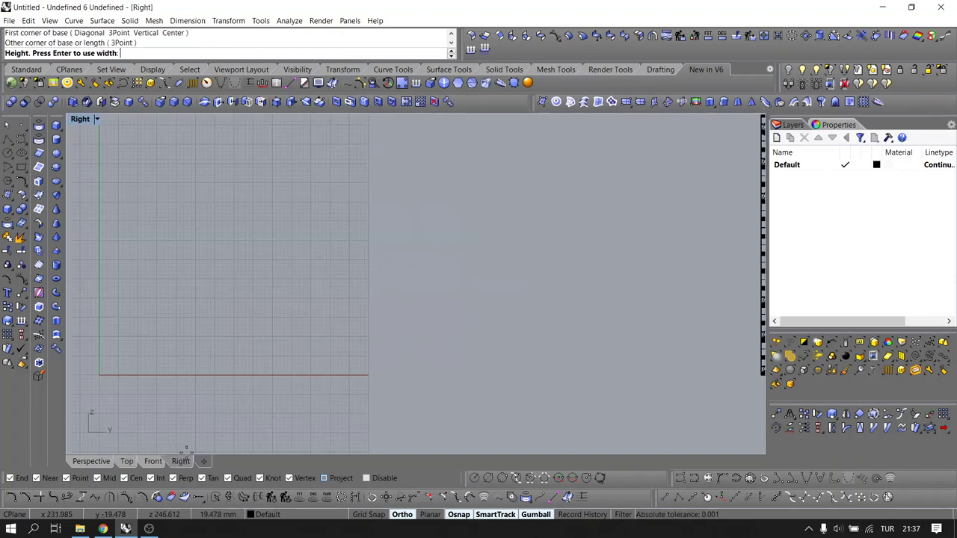
pyautogui.click(363, 185)
pyautogui.click(561, 183)
pyautogui.moveTo(631, 242); pyautogui.dragTo(630, 254)
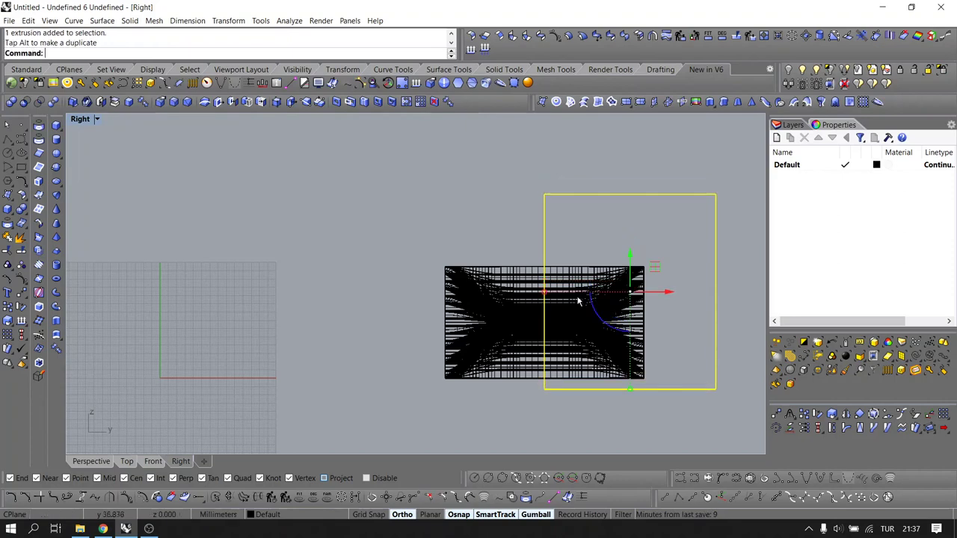
# Try to subtract the box from the isolated pinched form with BooleanDifference in the Top view
pyautogui.click(127, 462)
pyautogui.moveTo(314, 287); pyautogui.dragTo(267, 316, button='right')
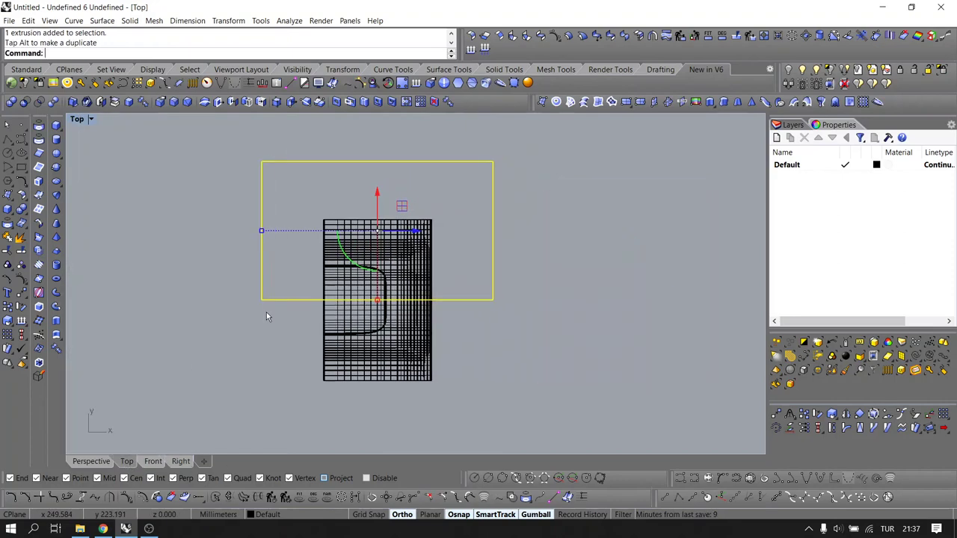
pyautogui.press('Escape')
pyautogui.click(24, 101)
pyautogui.click(360, 335)
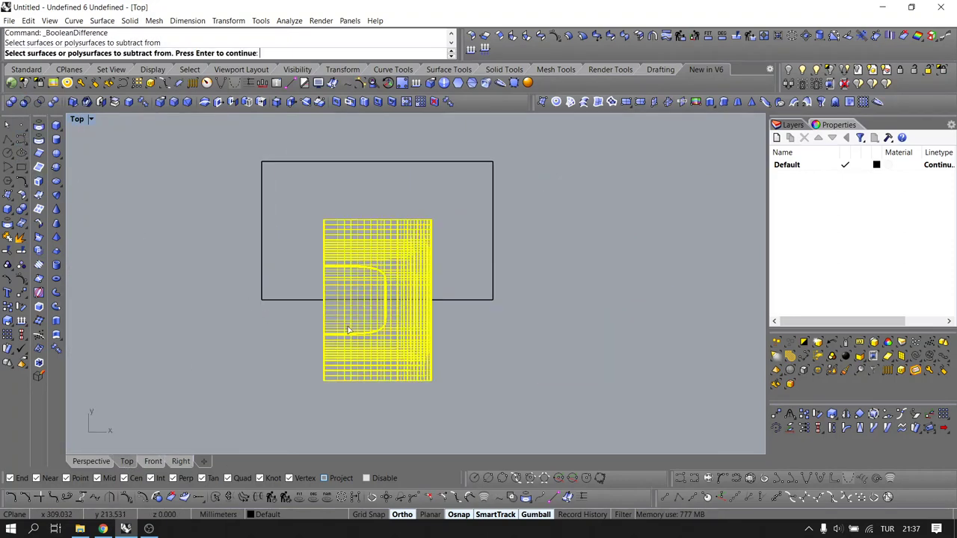
pyautogui.rightClick(300, 304)
pyautogui.click(295, 301)
pyautogui.press('Return')
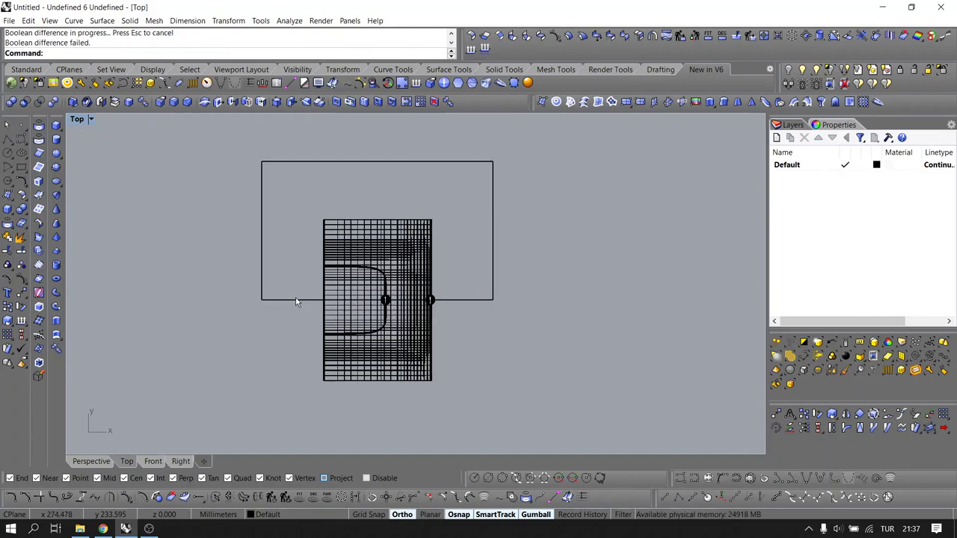
# Examine the Boolean error markers along the folds of the pinched form in the Perspective view
pyautogui.scroll(1, 404, 305)
pyautogui.scroll(1, 404, 306)
pyautogui.click(91, 461)
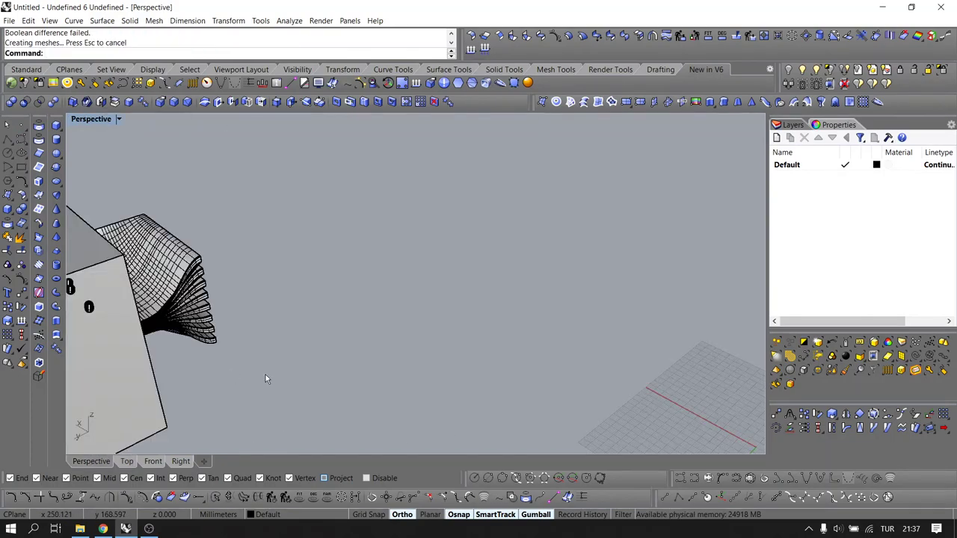
pyautogui.moveTo(267, 379); pyautogui.dragTo(147, 205, button='right')
pyautogui.scroll(3, 326, 205)
pyautogui.scroll(4, 351, 194)
pyautogui.scroll(4, 731, 235)
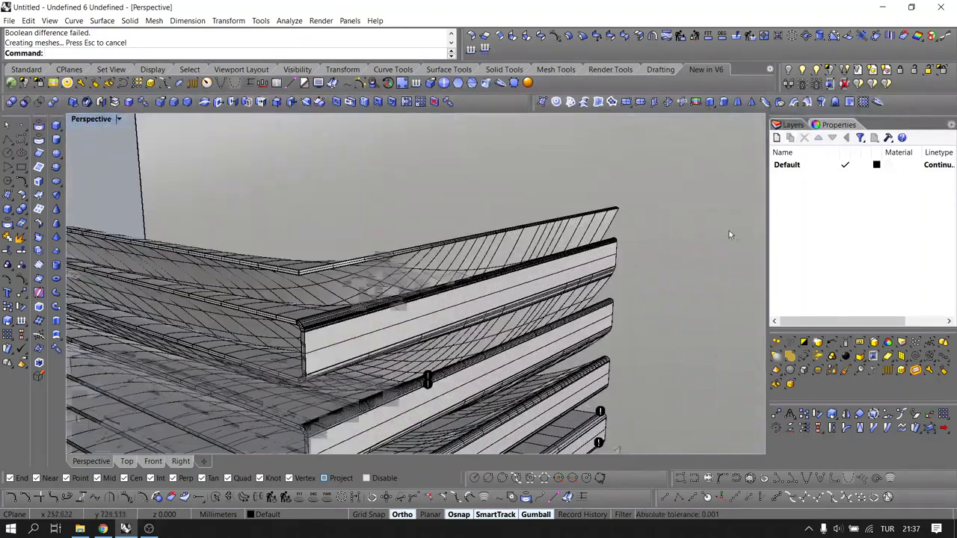
pyautogui.keyDown('shift'); pyautogui.moveTo(673, 223); pyautogui.dragTo(528, 160, button='right'); pyautogui.keyUp('shift')
pyautogui.keyDown('shift'); pyautogui.moveTo(460, 389); pyautogui.dragTo(483, 299, button='right'); pyautogui.keyUp('shift')
pyautogui.scroll(2, 417, 299)
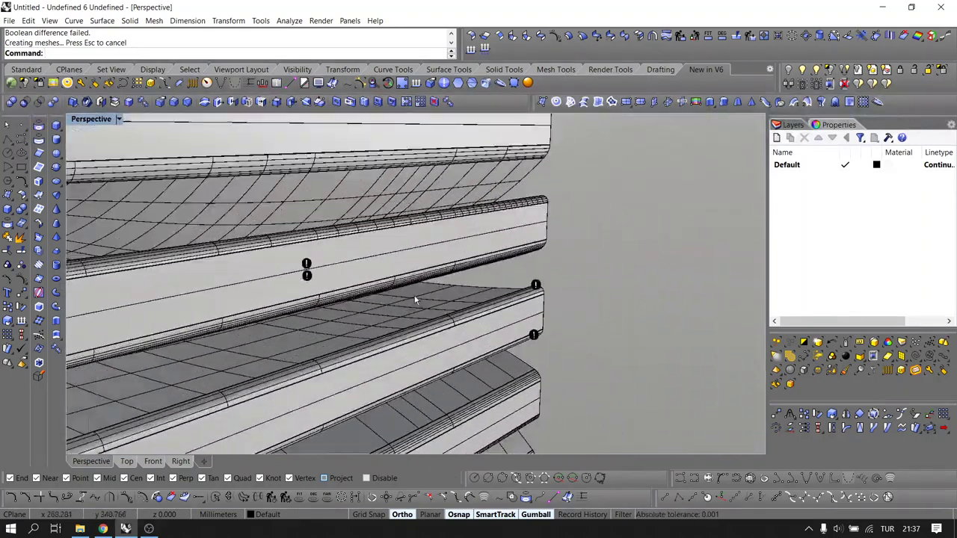
pyautogui.moveTo(417, 299); pyautogui.dragTo(353, 323, button='right')
# Return to the Top view and undo the Boolean difference attempt
pyautogui.scroll(-10, 334, 307)
pyautogui.click(126, 464)
pyautogui.hotkey('ctrl', 'z')
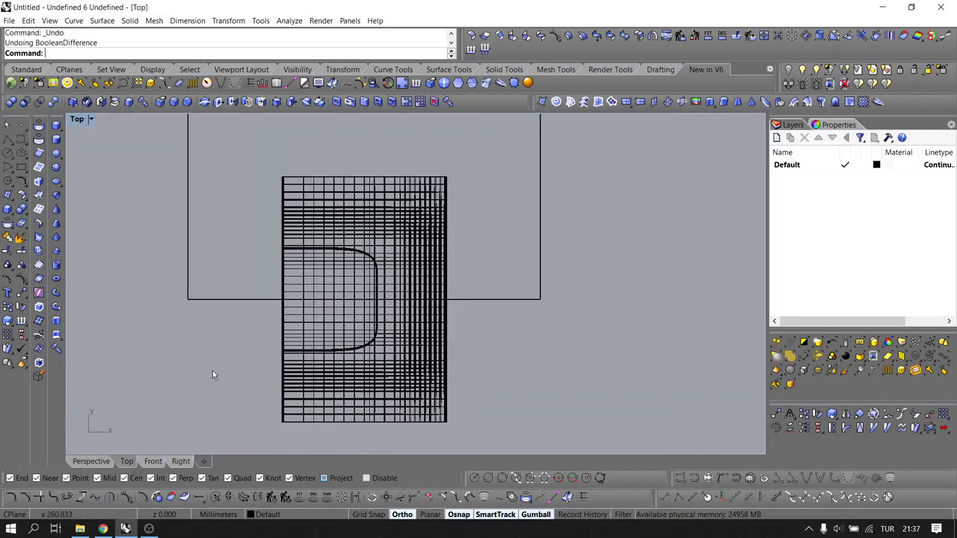
# Delete all faces of the cutting box except the vertical one along the pinched form's midline
pyautogui.scroll(-4, 235, 359)
pyautogui.scroll(-3, 287, 323)
pyautogui.moveTo(195, 207); pyautogui.dragTo(419, 256)
pyautogui.moveTo(331, 197); pyautogui.dragTo(405, 346)
pyautogui.keyDown('ctrl'); pyautogui.keyDown('shift'); pyautogui.moveTo(220, 204); pyautogui.dragTo(251, 344); pyautogui.keyUp('shift'); pyautogui.keyUp('ctrl')
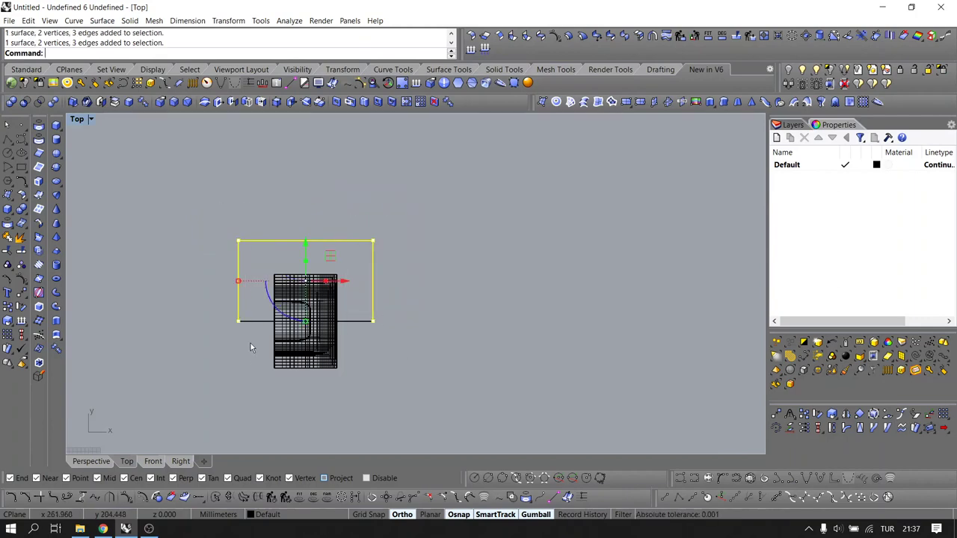
pyautogui.click(110, 463)
pyautogui.scroll(-2, 374, 374)
pyautogui.moveTo(382, 388); pyautogui.dragTo(367, 364, button='right')
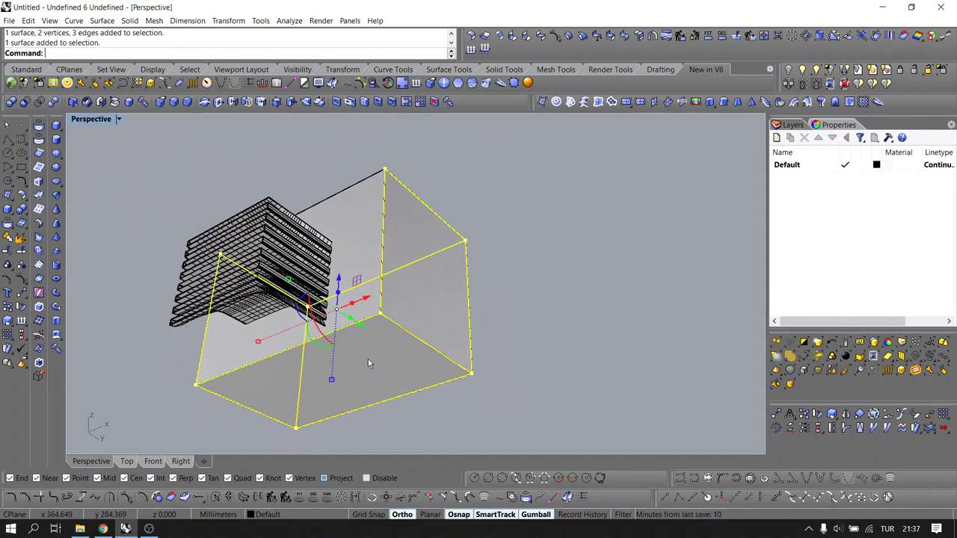
pyautogui.press('Delete')
pyautogui.moveTo(395, 313); pyautogui.dragTo(344, 295, button='right')
pyautogui.click(415, 184)
pyautogui.press('Delete')
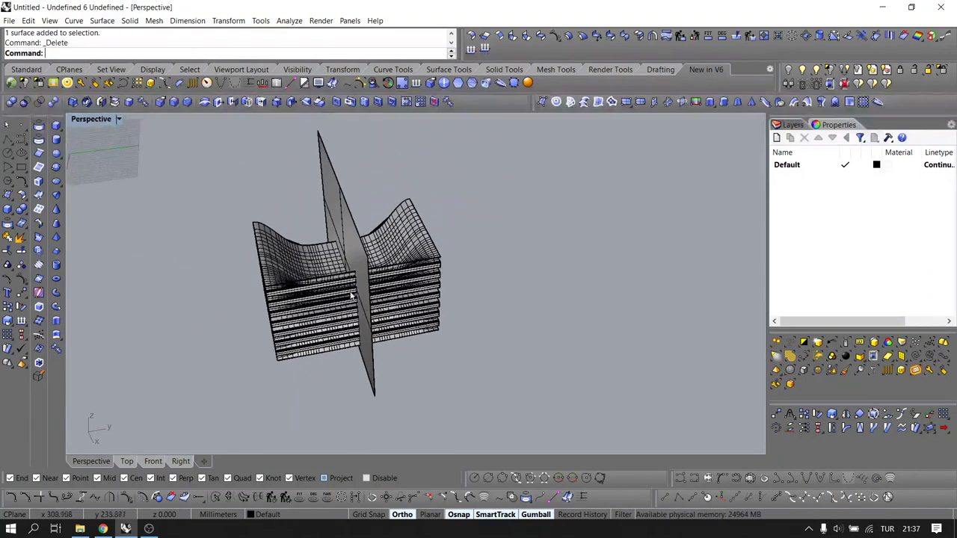
# Split the pinched form in half using the remaining vertical midline face as the cutting object
pyautogui.write('Split')
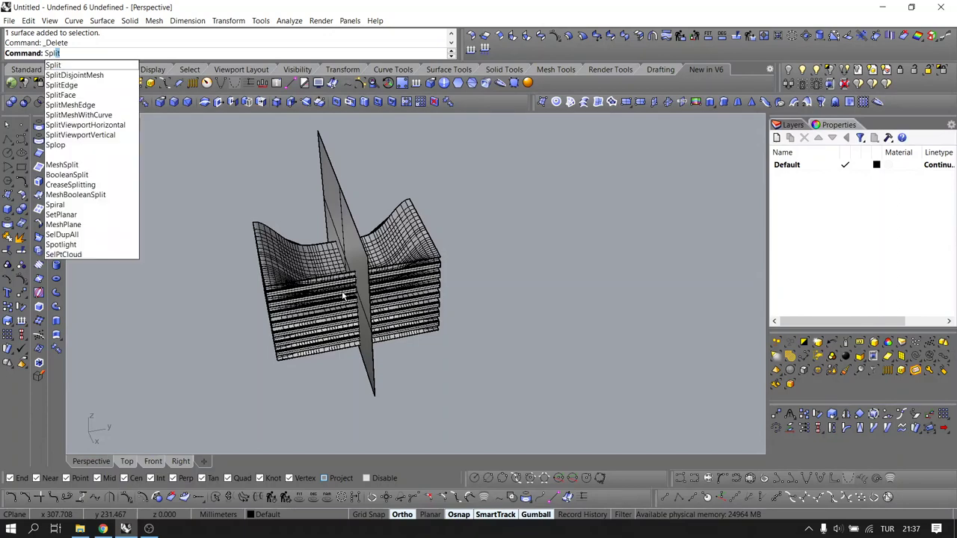
pyautogui.press('Return')
pyautogui.click(333, 235)
pyautogui.press('Return')
pyautogui.click(330, 223)
pyautogui.press('Return')
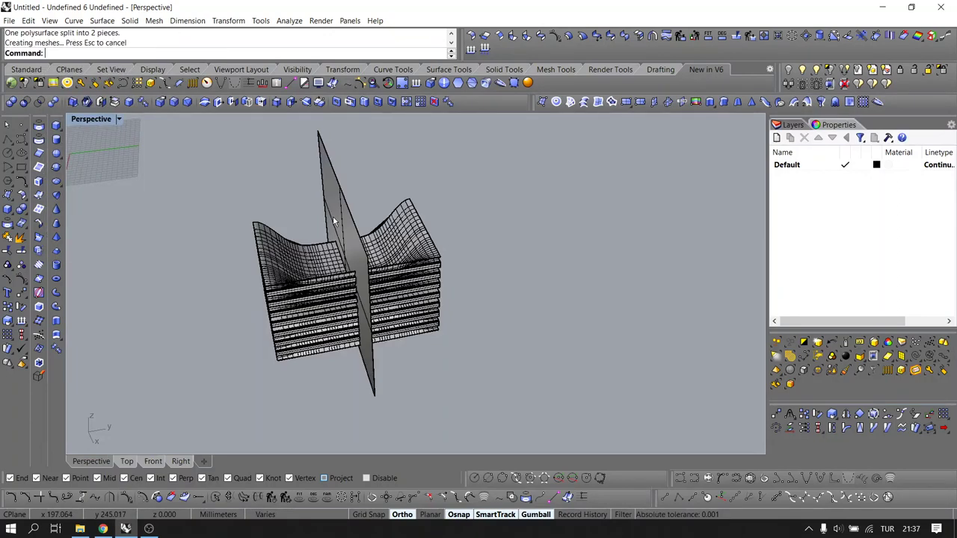
# Delete the cutting face and the positive-Y half of the split form
pyautogui.click(331, 223)
pyautogui.press('Delete')
pyautogui.click(415, 277)
pyautogui.press('Delete')
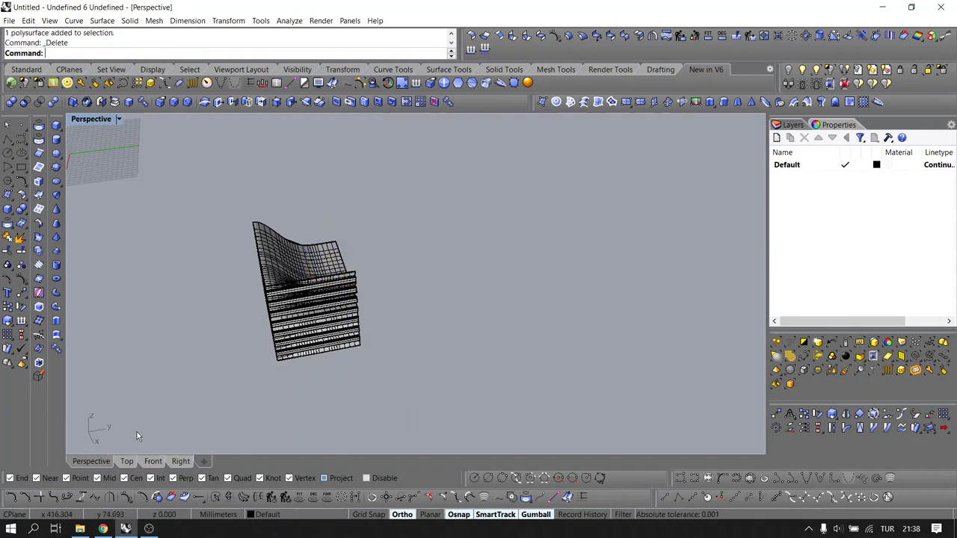
# Mirror a copy of the remaining half across an X-parallel line beyond its cut side, leaving a gap between the halves
pyautogui.click(129, 461)
pyautogui.scroll(3, 310, 347)
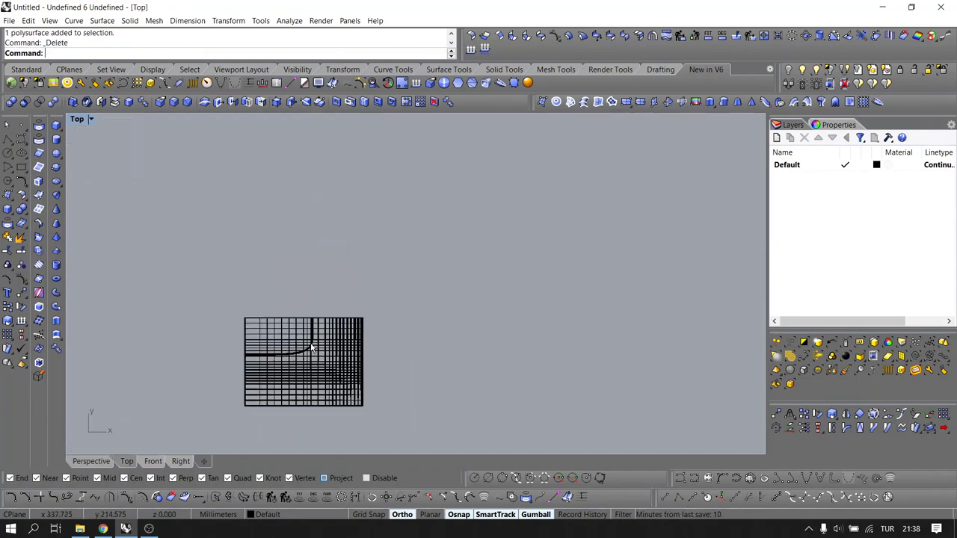
pyautogui.moveTo(198, 265); pyautogui.dragTo(365, 264)
pyautogui.click(297, 329)
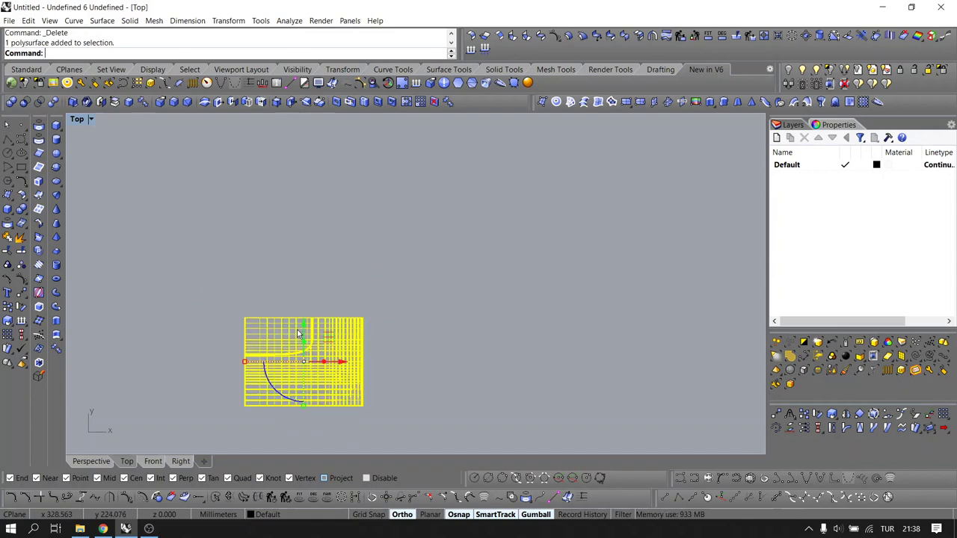
pyautogui.moveTo(329, 307); pyautogui.dragTo(331, 327, button='right')
pyautogui.write('Mirror')
pyautogui.press('Return')
pyautogui.click(344, 288)
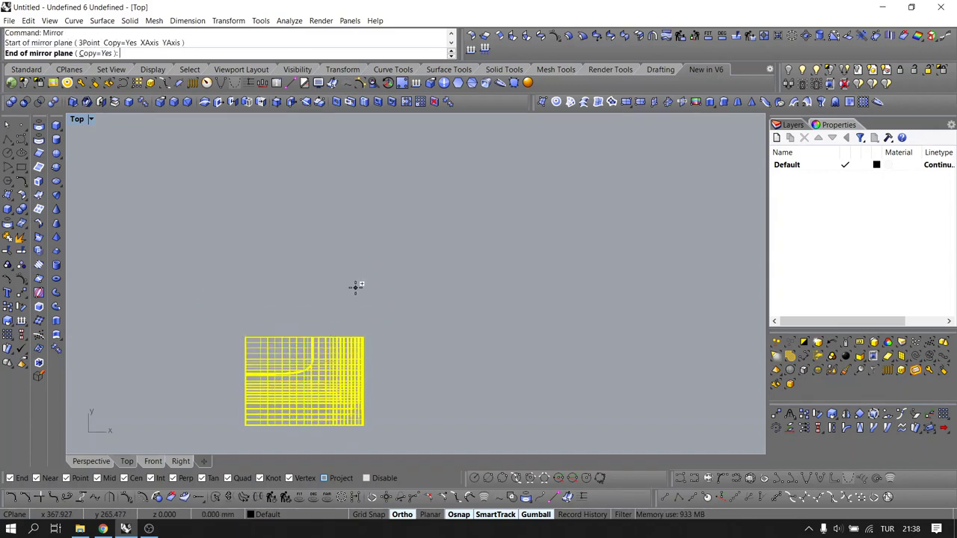
pyautogui.click(227, 288)
pyautogui.moveTo(184, 292); pyautogui.dragTo(419, 340)
pyautogui.scroll(2, 326, 325)
pyautogui.write('m')
pyautogui.press('Return')
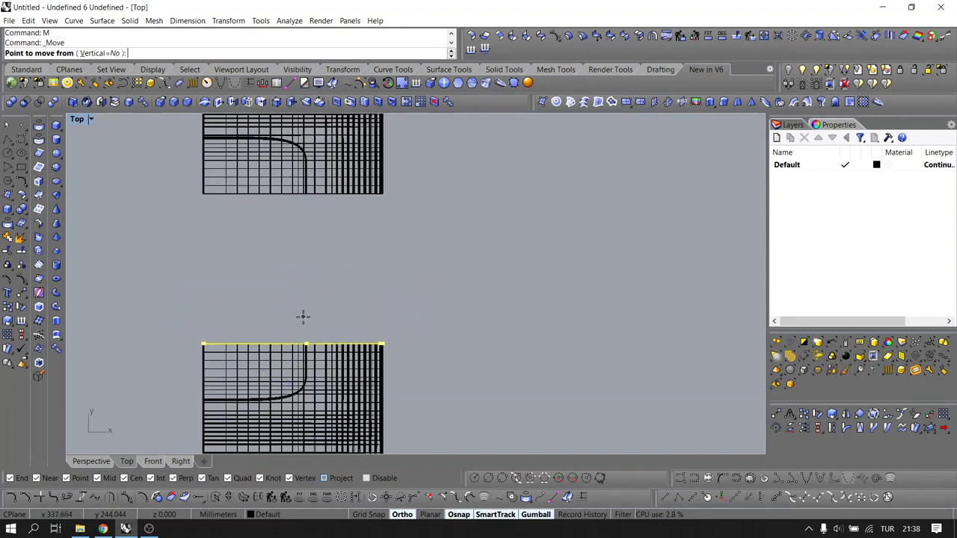
pyautogui.press('Escape')
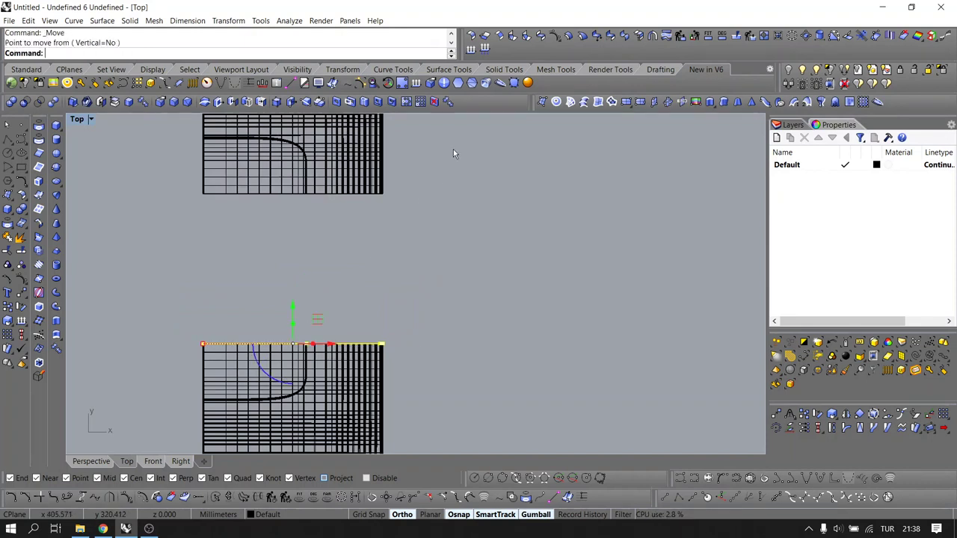
# Try to offset the original half's cut edges by 50 mm with OffsetSrf
pyautogui.click(569, 36)
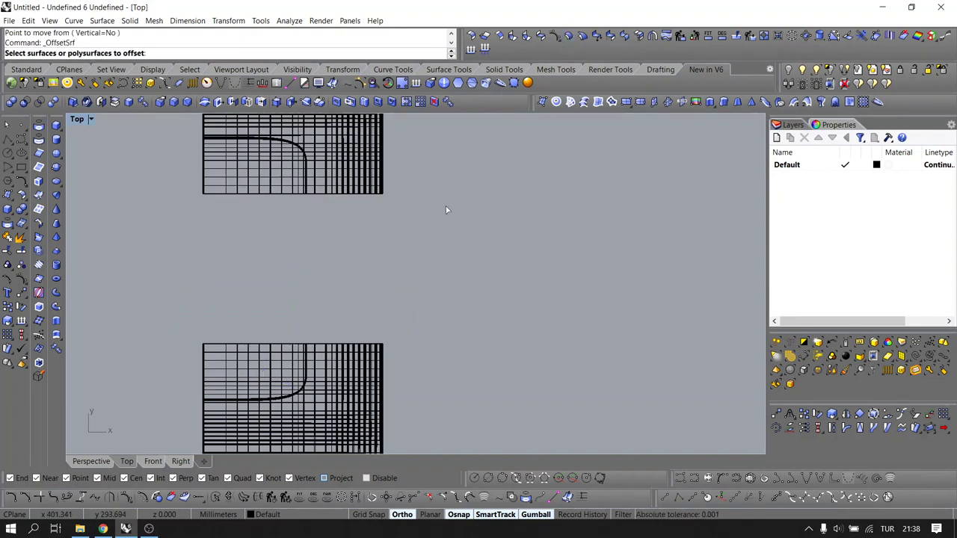
pyautogui.write('50')
pyautogui.press('Return')
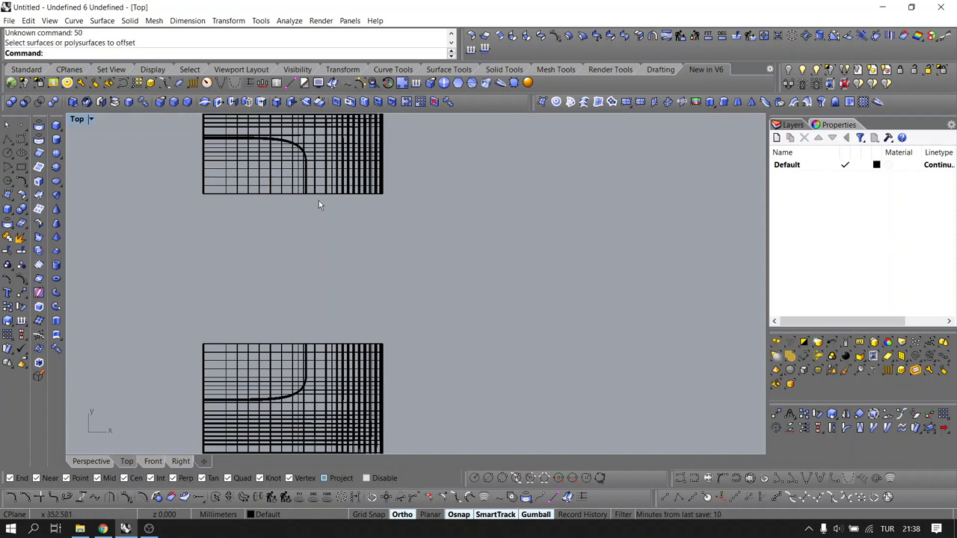
pyautogui.moveTo(107, 282); pyautogui.dragTo(431, 352)
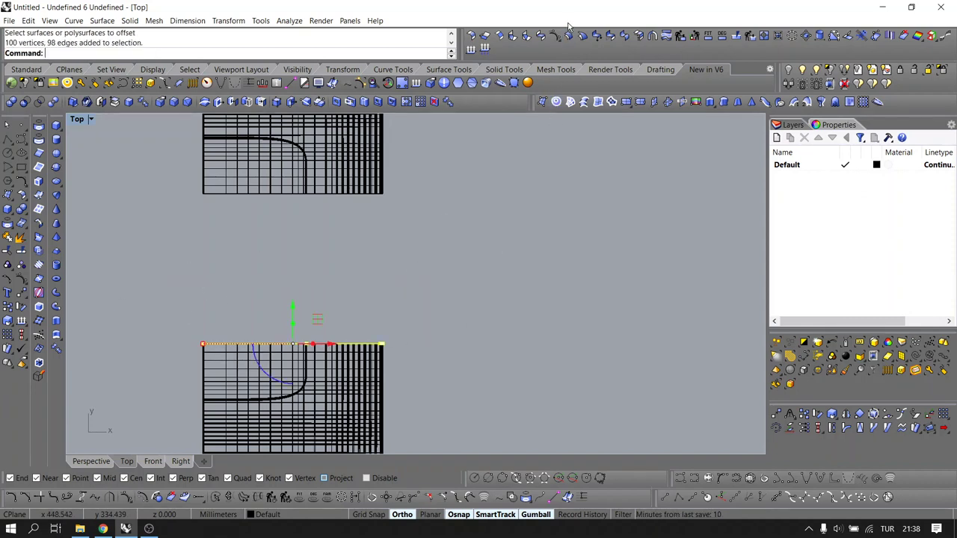
pyautogui.click(567, 36)
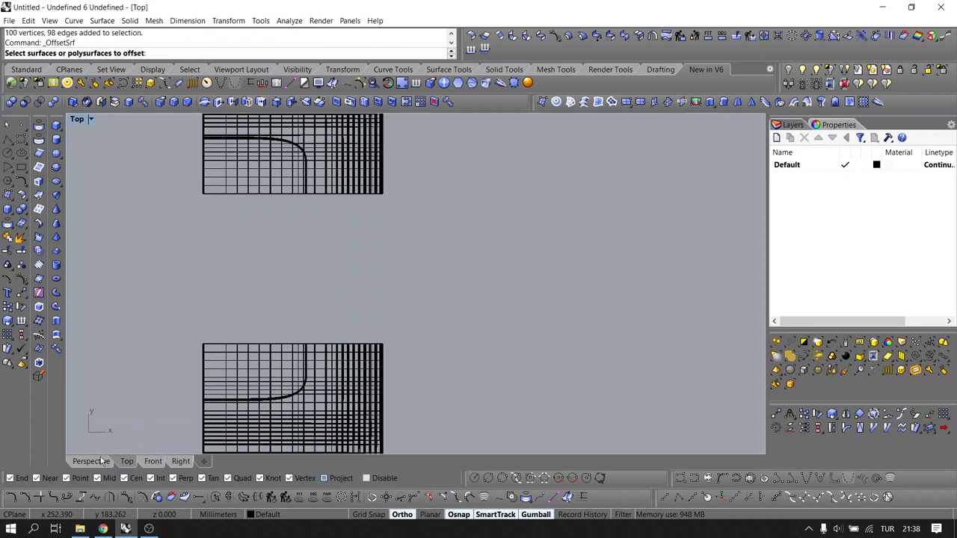
# Try to close the open cut side of the original half with Cap
pyautogui.click(273, 413)
pyautogui.write('cap')
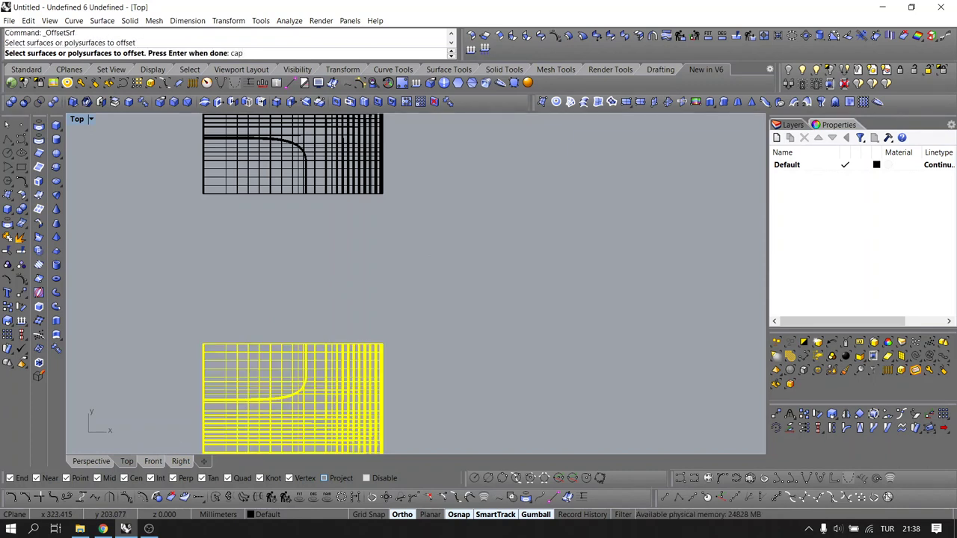
pyautogui.press('Return')
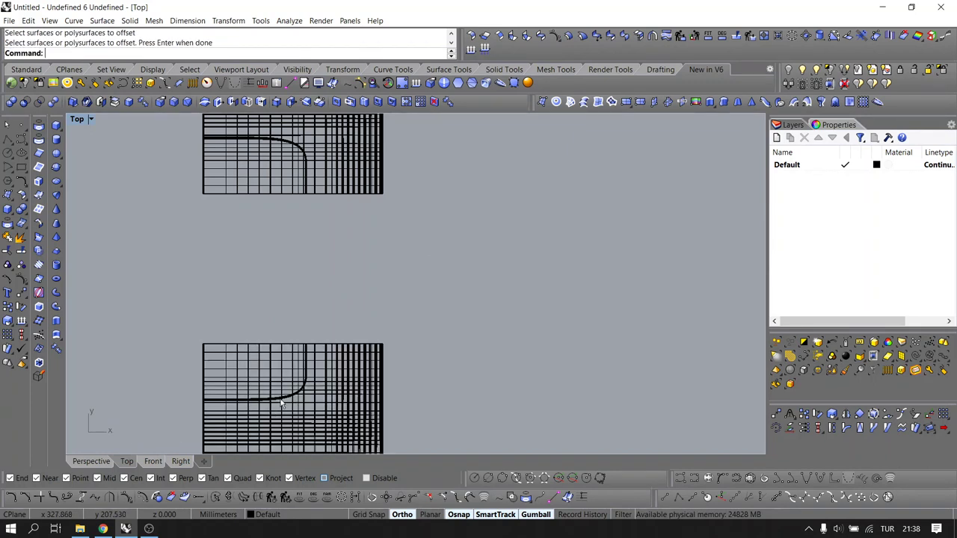
pyautogui.click(298, 412)
pyautogui.write('Cap')
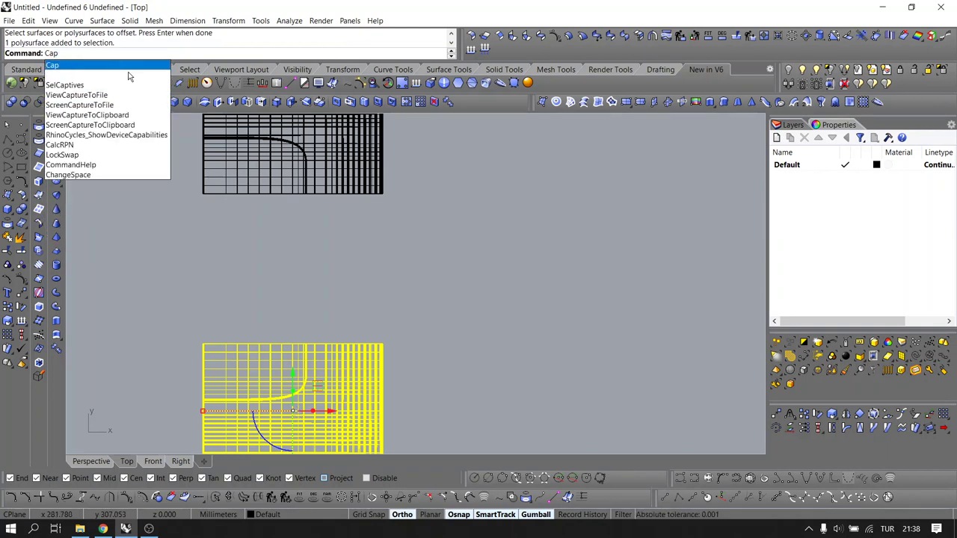
pyautogui.click(114, 62)
pyautogui.click(172, 221)
pyautogui.keyDown('ctrl'); pyautogui.keyDown('shift'); pyautogui.moveTo(132, 276); pyautogui.dragTo(446, 350); pyautogui.keyUp('shift'); pyautogui.keyUp('ctrl')
pyautogui.click(568, 36)
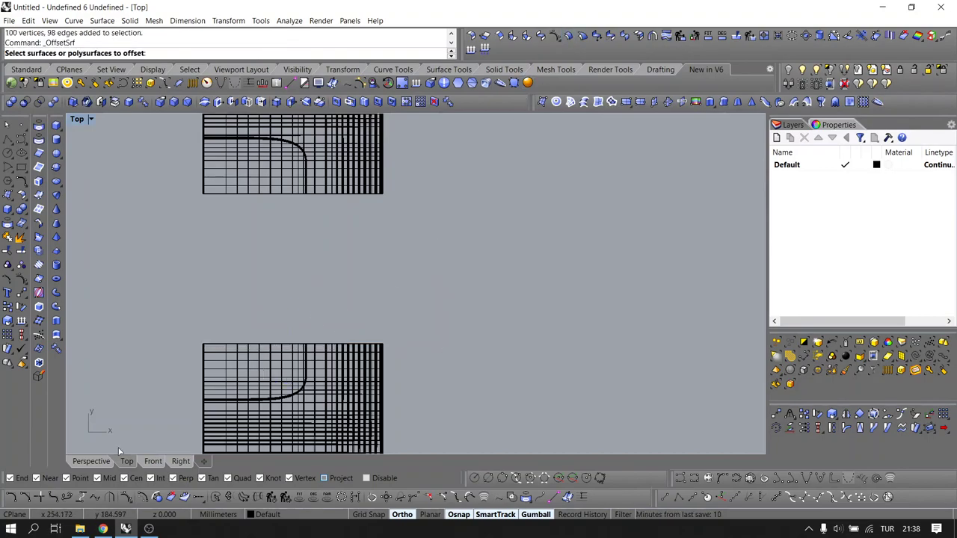
pyautogui.click(95, 463)
pyautogui.moveTo(337, 301); pyautogui.dragTo(331, 275, button='right')
pyautogui.scroll(6, 409, 314)
pyautogui.scroll(2, 479, 213)
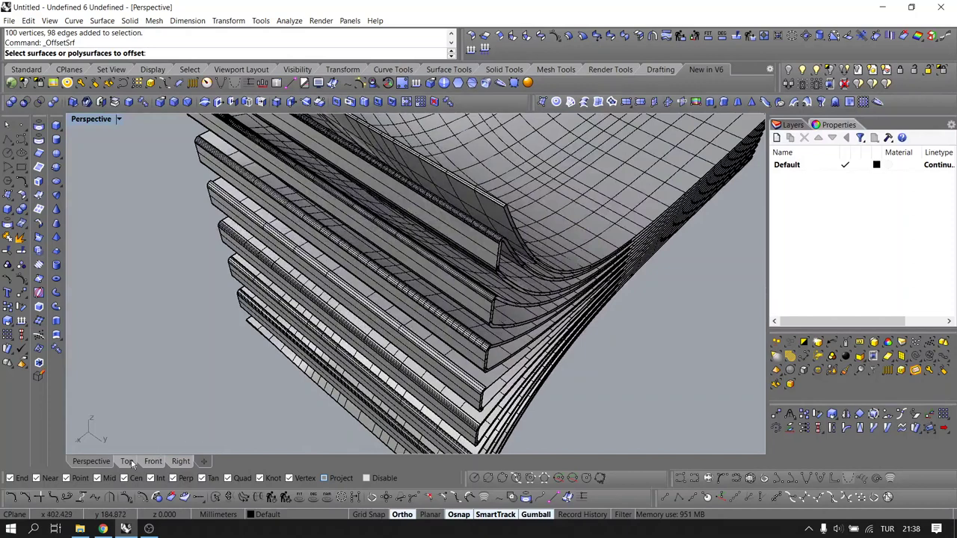
pyautogui.click(127, 461)
pyautogui.scroll(-3, 236, 340)
pyautogui.scroll(2, 235, 340)
pyautogui.moveTo(178, 301); pyautogui.dragTo(402, 345)
pyautogui.scroll(2, 318, 336)
pyautogui.moveTo(103, 299); pyautogui.dragTo(401, 350)
pyautogui.moveTo(363, 319); pyautogui.dragTo(411, 287, button='right')
pyautogui.press('Escape')
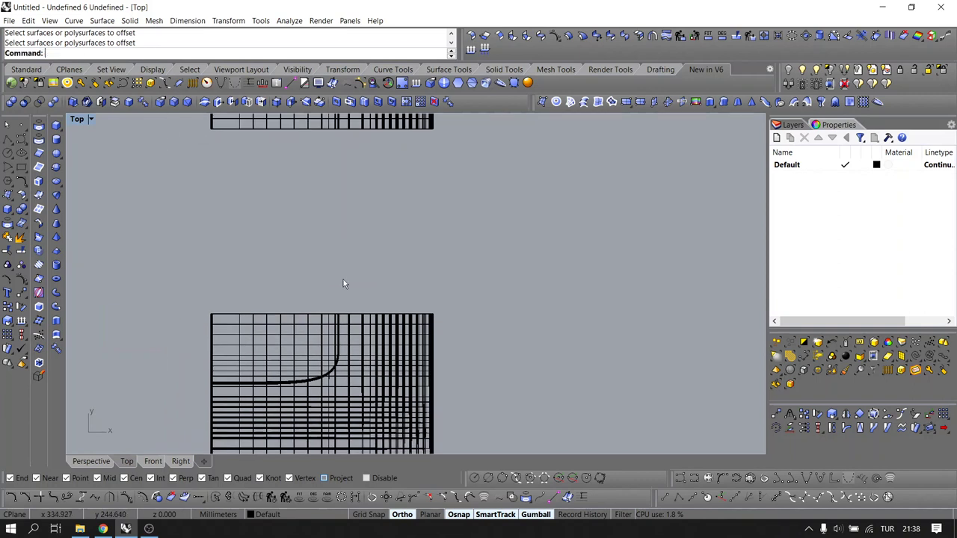
# Select the original half's cut edges in the Top view and try to move them toward the mirrored half
pyautogui.moveTo(132, 246); pyautogui.dragTo(483, 323)
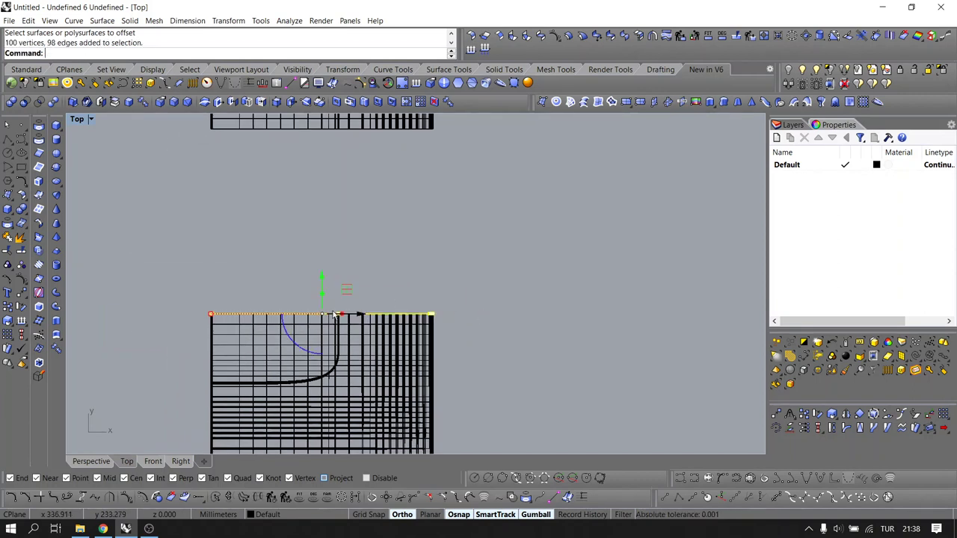
pyautogui.write('m')
pyautogui.press('Return')
pyautogui.click(224, 314)
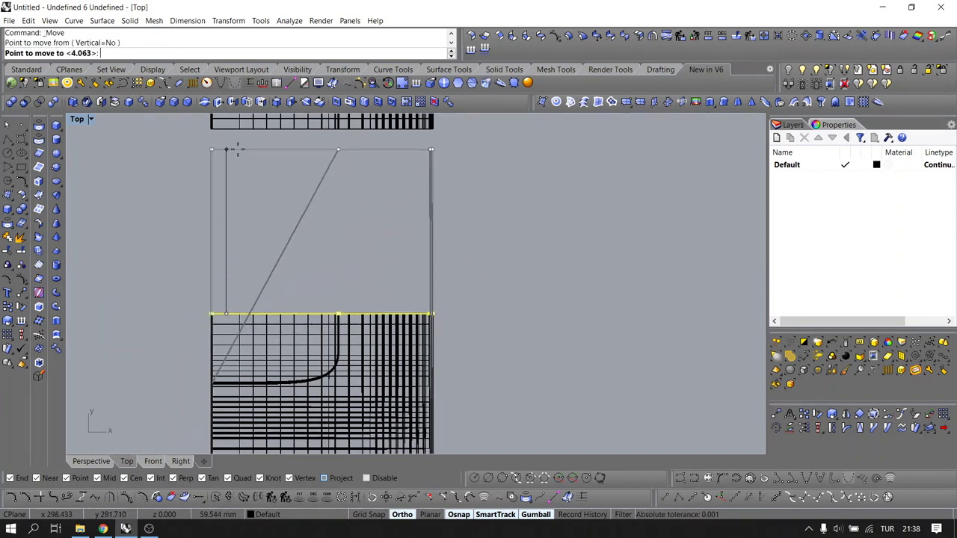
pyautogui.press('Escape')
pyautogui.rightClick(224, 295)
pyautogui.click(225, 314)
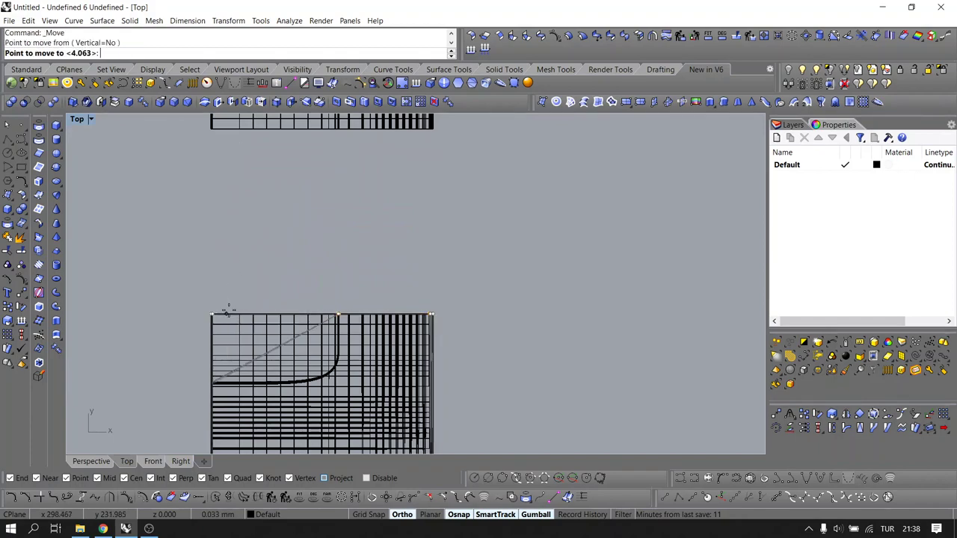
pyautogui.press('Escape')
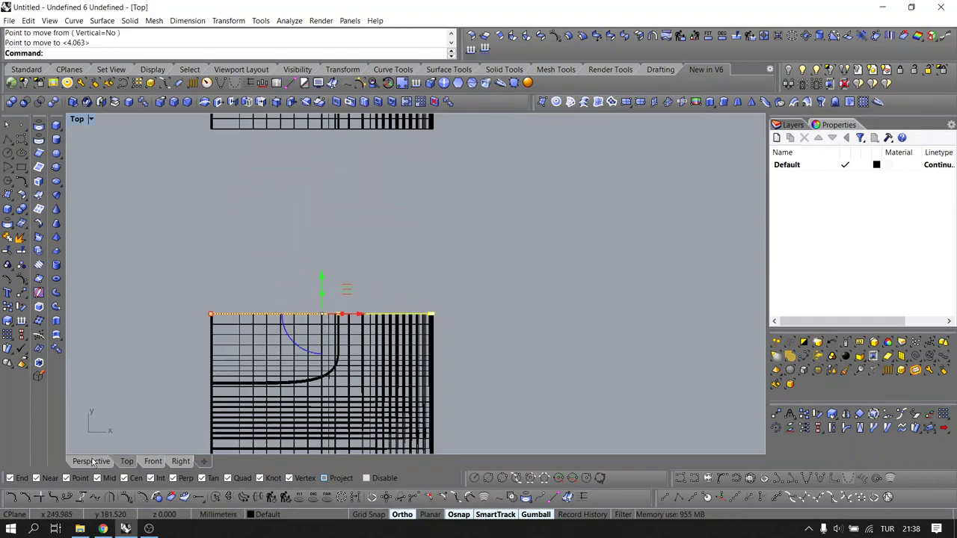
# Duplicate the selected cut edges as curves and extrude them across the gap to the mirrored half
pyautogui.click(94, 462)
pyautogui.moveTo(319, 298); pyautogui.dragTo(315, 255, button='right')
pyautogui.click(125, 464)
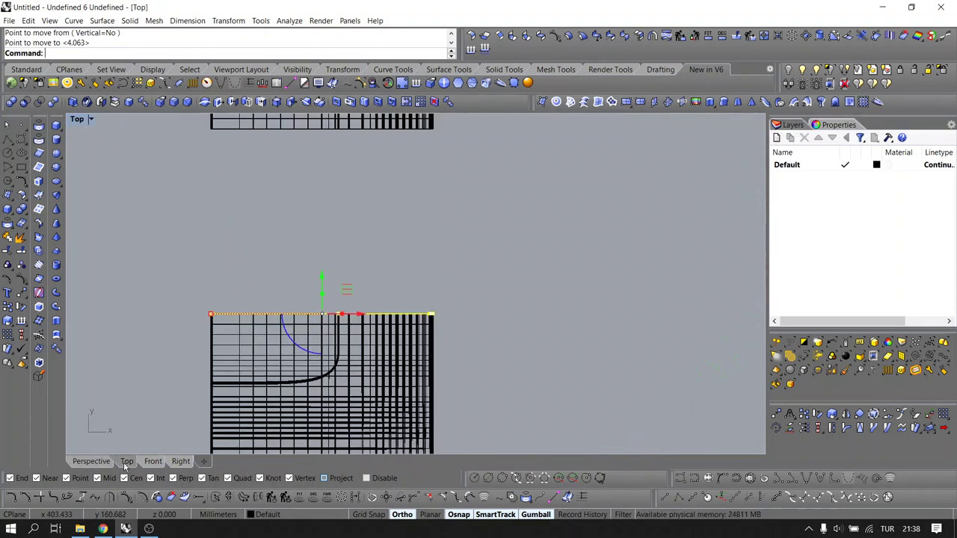
pyautogui.click(39, 154)
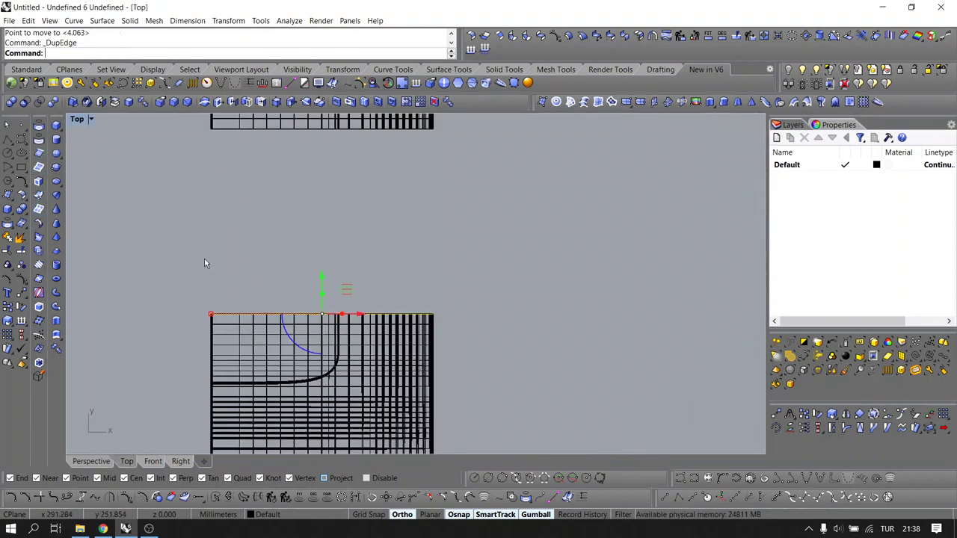
pyautogui.click(55, 320)
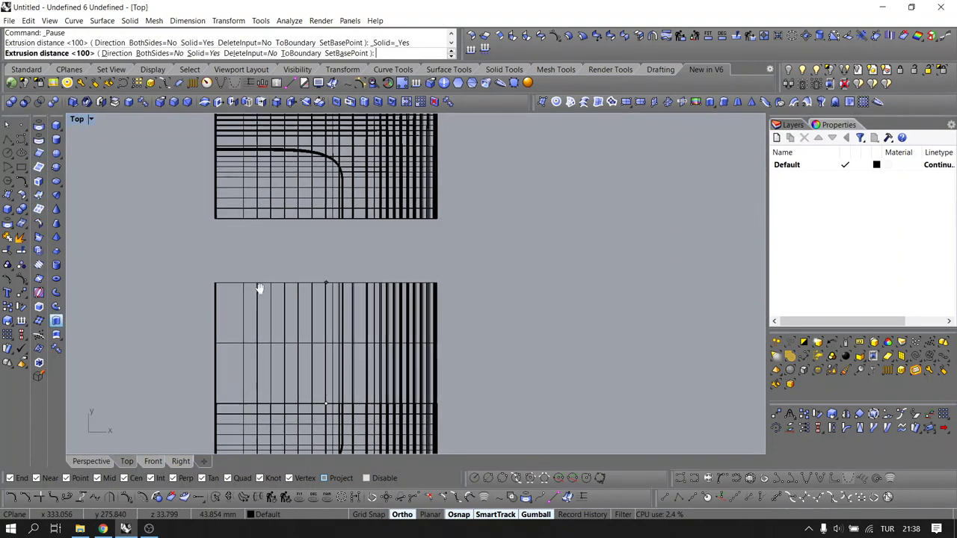
pyautogui.click(230, 221)
pyautogui.scroll(-6, 244, 238)
pyautogui.moveTo(372, 236); pyautogui.dragTo(374, 258, button='right')
pyautogui.click(405, 270)
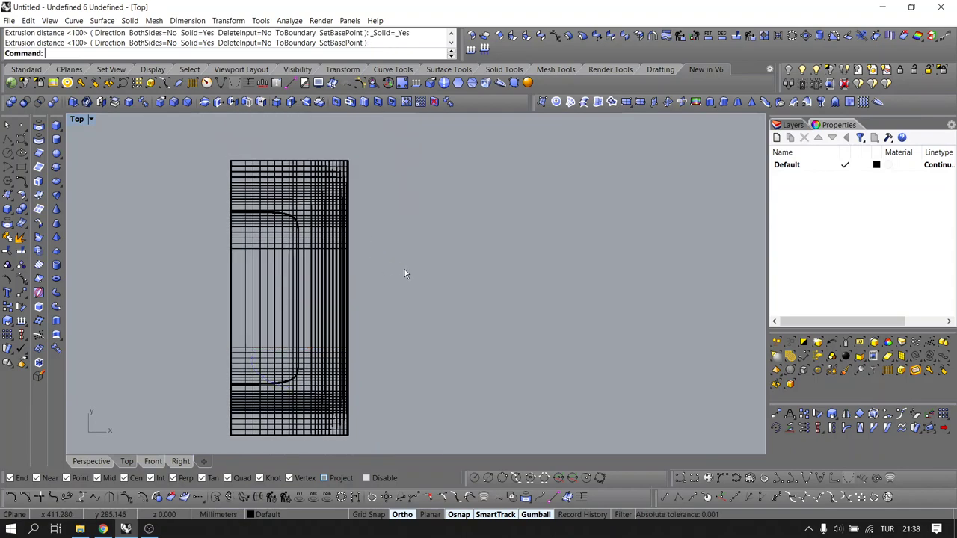
# Examine the extruded section bridging the two halves from several angles in the Perspective view
pyautogui.moveTo(292, 270); pyautogui.dragTo(291, 290, button='right')
pyautogui.click(98, 462)
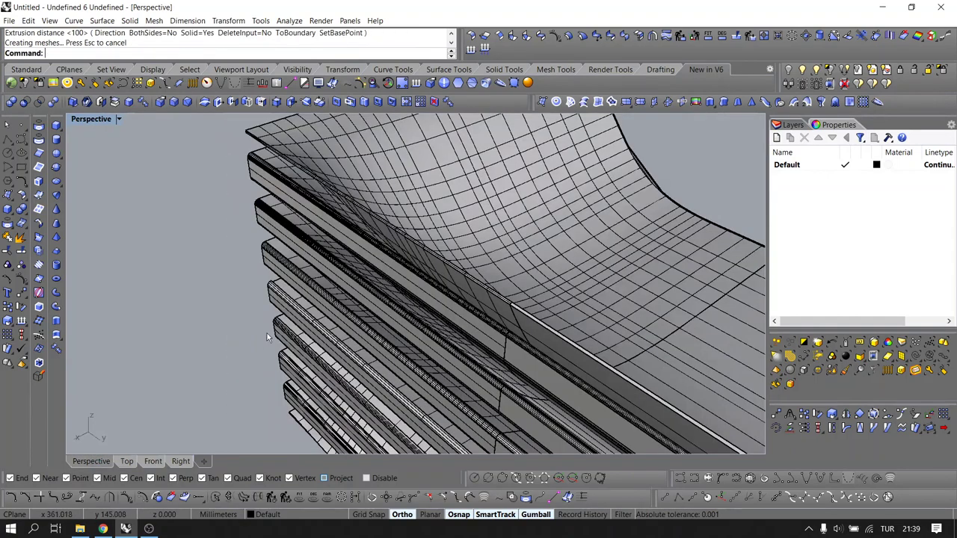
pyautogui.moveTo(267, 334)
pyautogui.mouseDown(button='right')
pyautogui.moveTo(350, 307)
pyautogui.moveTo(283, 308)
pyautogui.moveTo(321, 297)
pyautogui.moveTo(338, 232)
pyautogui.mouseUp(button='right')
pyautogui.scroll(-5, 283, 309)
pyautogui.keyDown('shift'); pyautogui.moveTo(339, 232); pyautogui.dragTo(335, 166, button='right'); pyautogui.keyUp('shift')
pyautogui.scroll(-6, 336, 175)
pyautogui.scroll(6, 374, 225)
pyautogui.moveTo(373, 224); pyautogui.dragTo(367, 153, button='right')
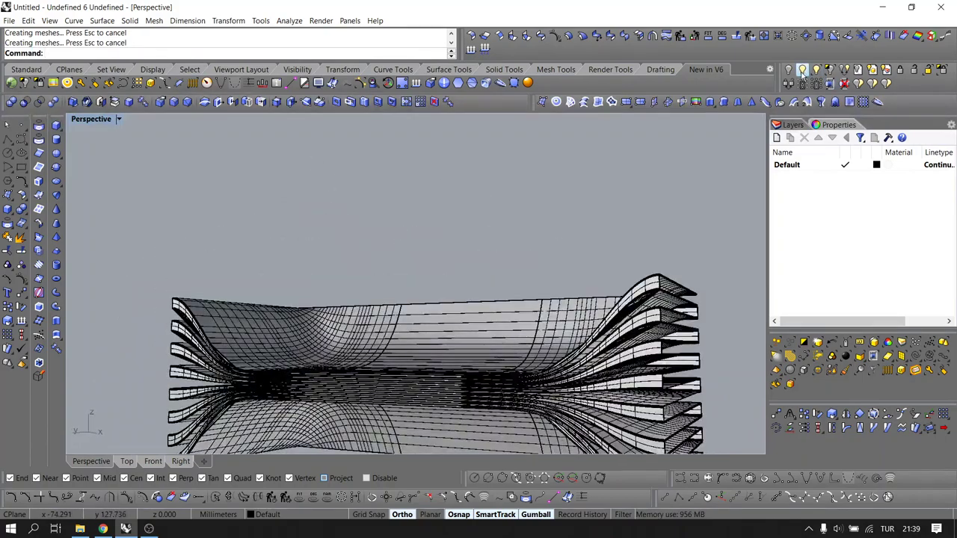
# Show the hidden folded forms alongside the lengthened piece
pyautogui.click(802, 71)
pyautogui.scroll(-8, 330, 324)
pyautogui.moveTo(329, 324); pyautogui.dragTo(412, 252, button='right')
pyautogui.scroll(-3, 309, 384)
pyautogui.click(414, 241)
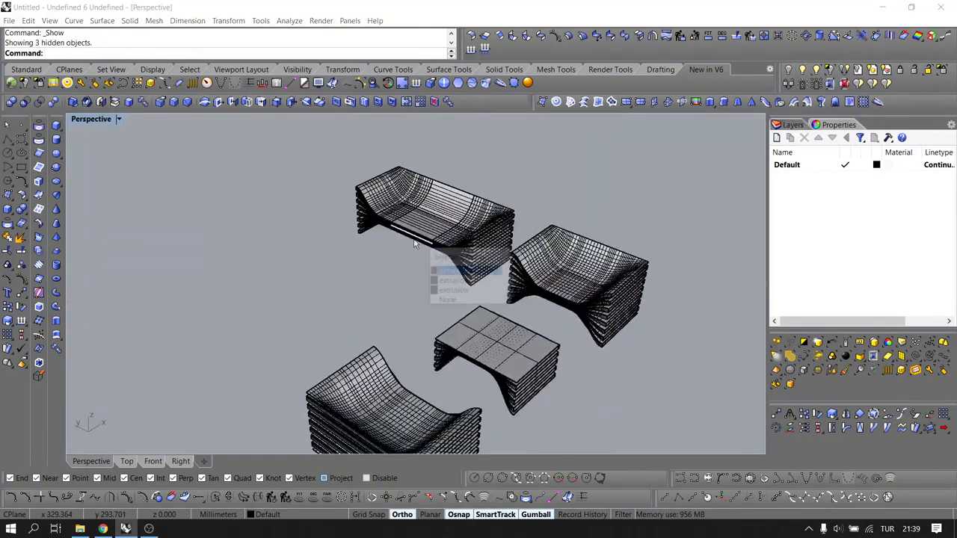
pyautogui.press('Escape')
# Join the two halves and the bridging extrusions of the lengthened piece in the Top view
pyautogui.click(127, 462)
pyautogui.scroll(-6, 237, 344)
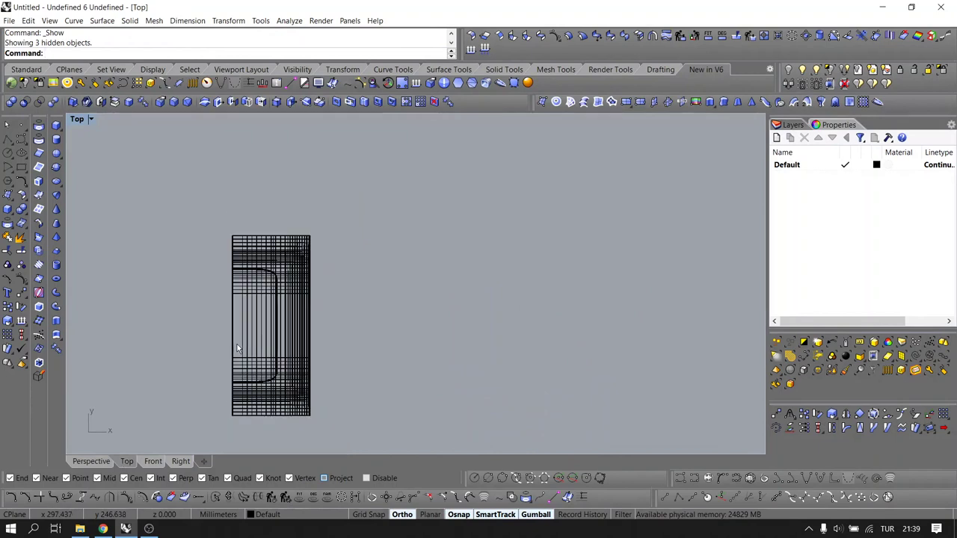
pyautogui.moveTo(278, 211); pyautogui.dragTo(355, 313)
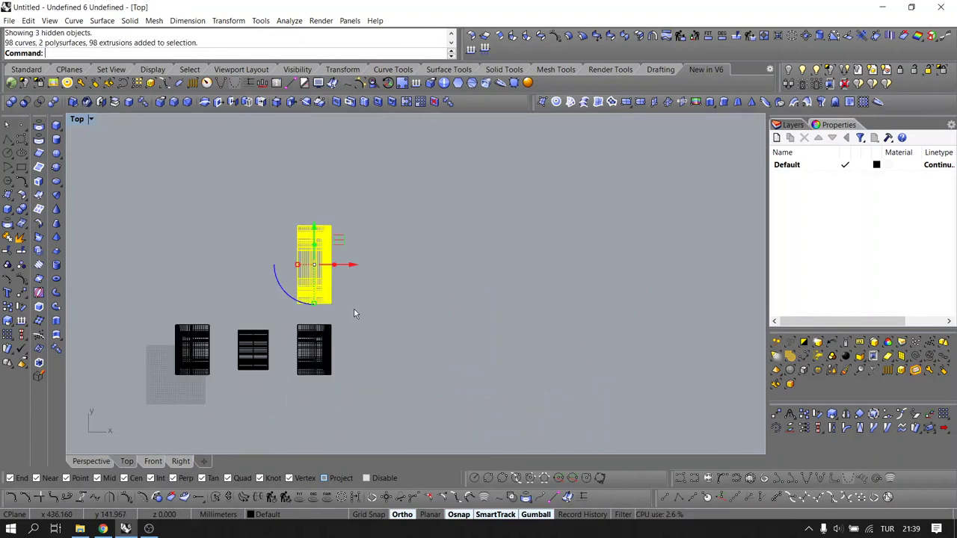
pyautogui.press('Return')
# Rotate the lengthened piece 90 degrees in the Top view and move it between and above the smaller pieces
pyautogui.scroll(2, 315, 282)
pyautogui.click(315, 283)
pyautogui.moveTo(278, 287); pyautogui.dragTo(273, 207)
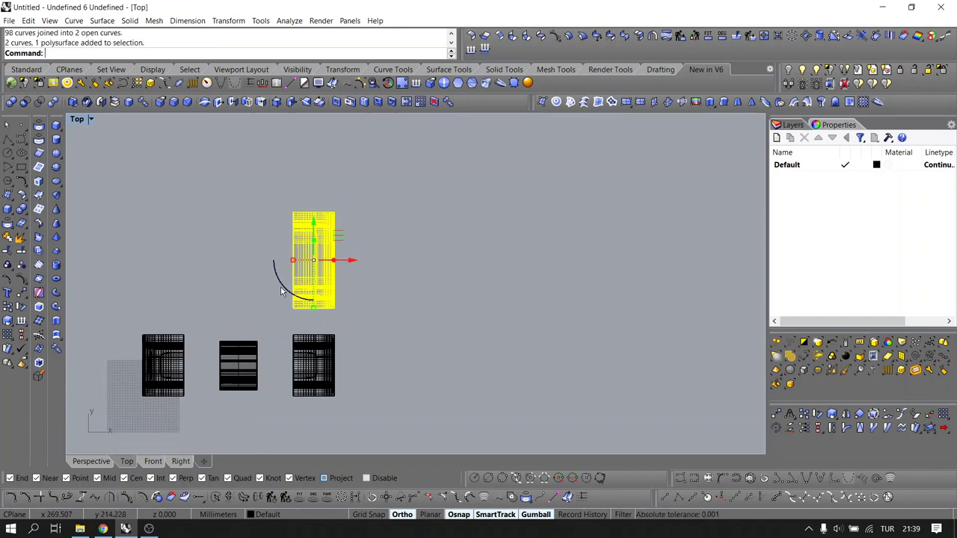
pyautogui.moveTo(284, 302); pyautogui.dragTo(317, 317)
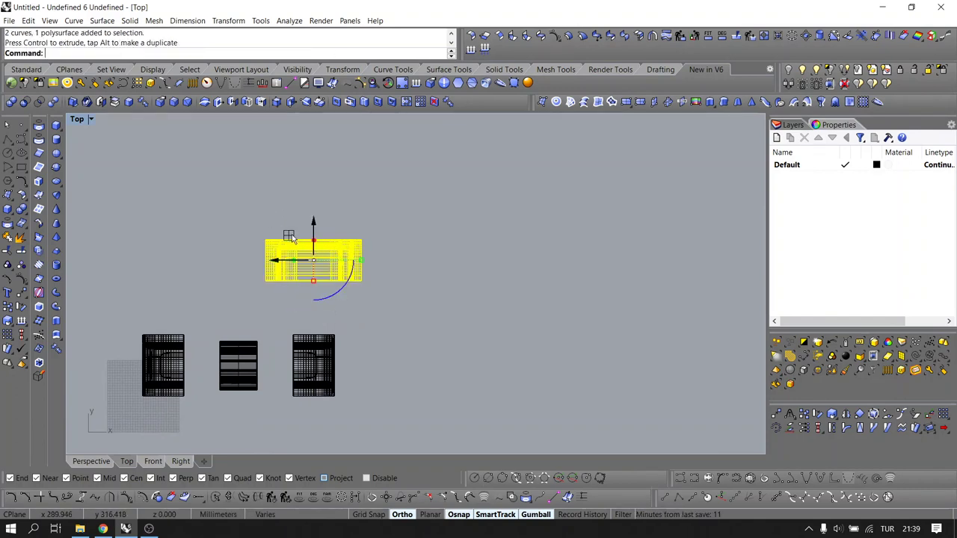
pyautogui.moveTo(292, 236); pyautogui.dragTo(219, 274)
# Stretch the rotated piece by moving the faces and edges of its left end outward
pyautogui.scroll(8, 194, 301)
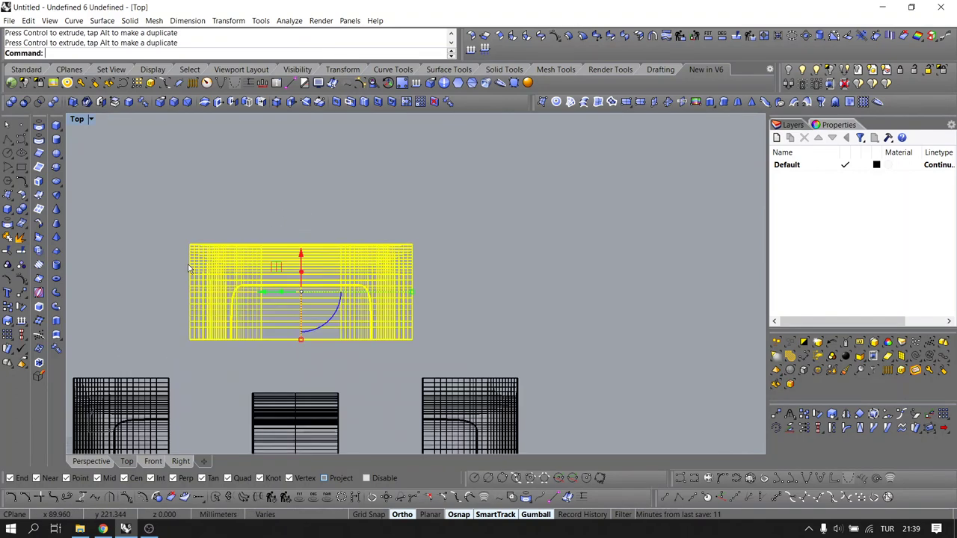
pyautogui.moveTo(147, 176); pyautogui.dragTo(293, 360)
pyautogui.moveTo(284, 298); pyautogui.dragTo(327, 282, button='right')
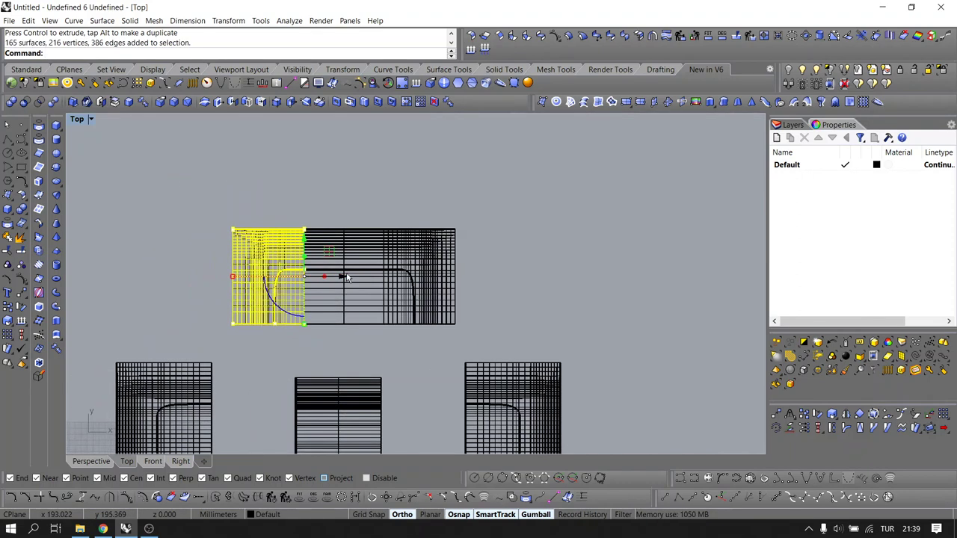
pyautogui.moveTo(343, 277); pyautogui.dragTo(326, 279)
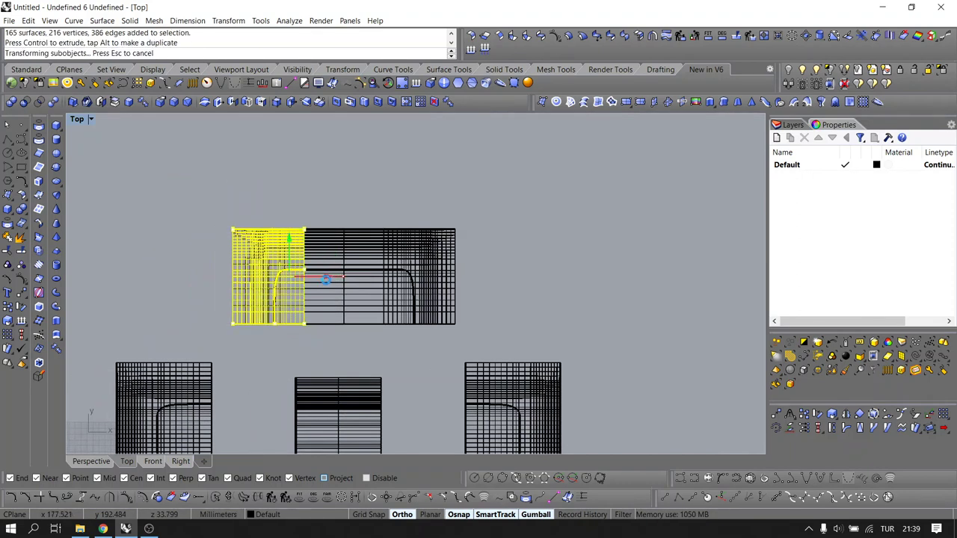
pyautogui.click(338, 357)
# Shift the stretched piece slightly in X to centre it over the row of three smaller pieces
pyautogui.scroll(-8, 308, 302)
pyautogui.scroll(4, 320, 307)
pyautogui.click(320, 307)
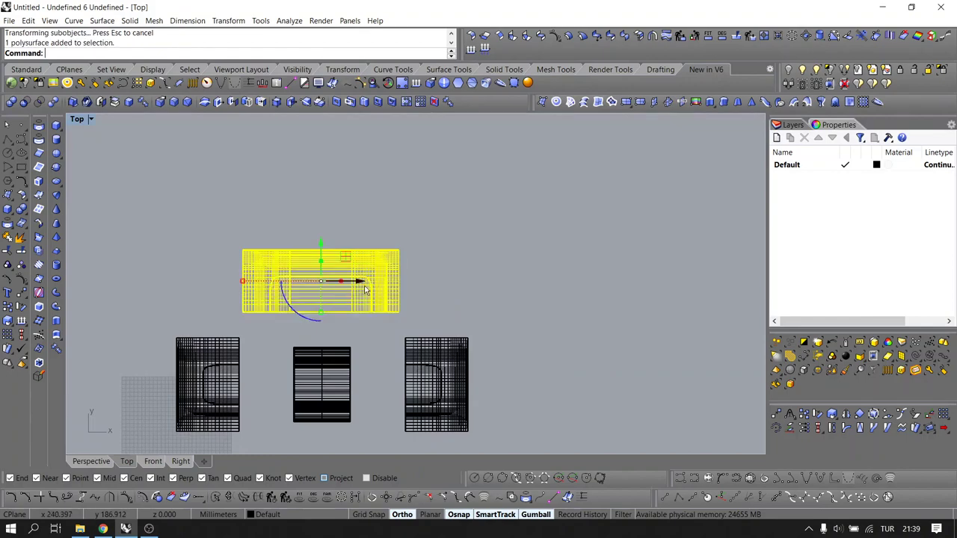
pyautogui.moveTo(358, 283); pyautogui.dragTo(363, 284)
pyautogui.click(460, 312)
# Show the furniture arrangement in the Perspective view with the Rendered display mode
pyautogui.click(86, 463)
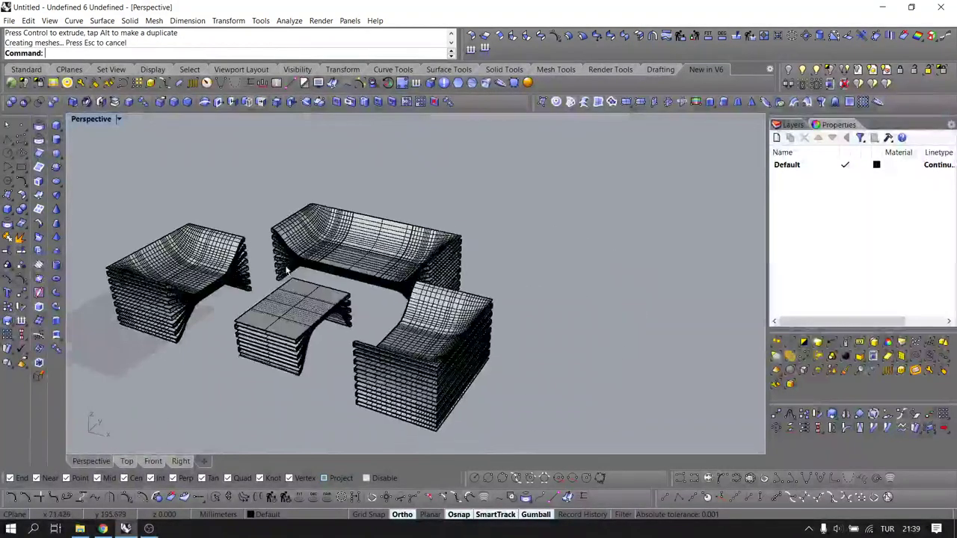
pyautogui.moveTo(286, 270); pyautogui.dragTo(317, 251, button='right')
pyautogui.click(118, 119)
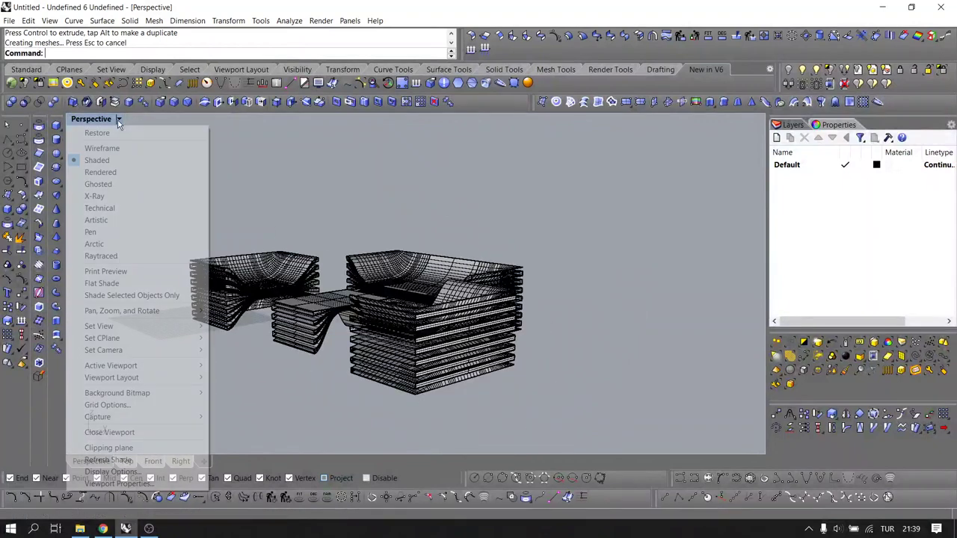
pyautogui.click(111, 176)
pyautogui.scroll(5, 230, 268)
pyautogui.moveTo(232, 271); pyautogui.dragTo(320, 323, button='right')
# Select all curves left on the long piece and delete them
pyautogui.click(911, 360)
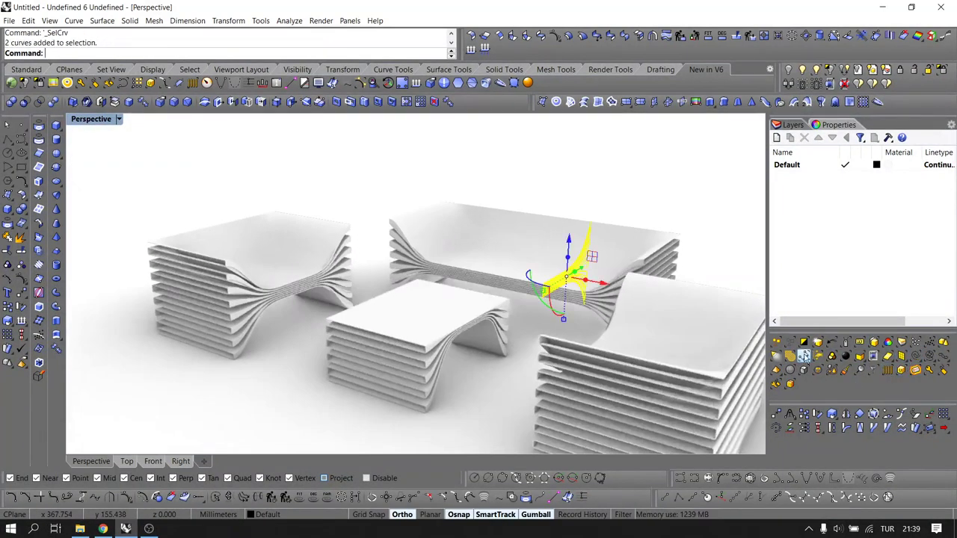
pyautogui.press('Delete')
pyautogui.moveTo(752, 348); pyautogui.dragTo(657, 262, button='right')
# Change the Default layer's material type to Metal and make its polish rougher
pyautogui.click(876, 164)
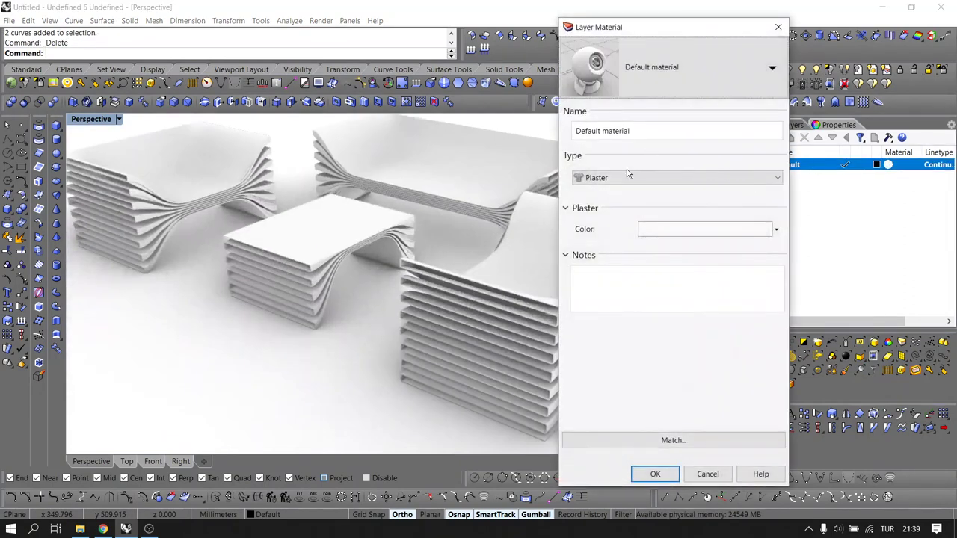
pyautogui.click(598, 183)
pyautogui.click(595, 223)
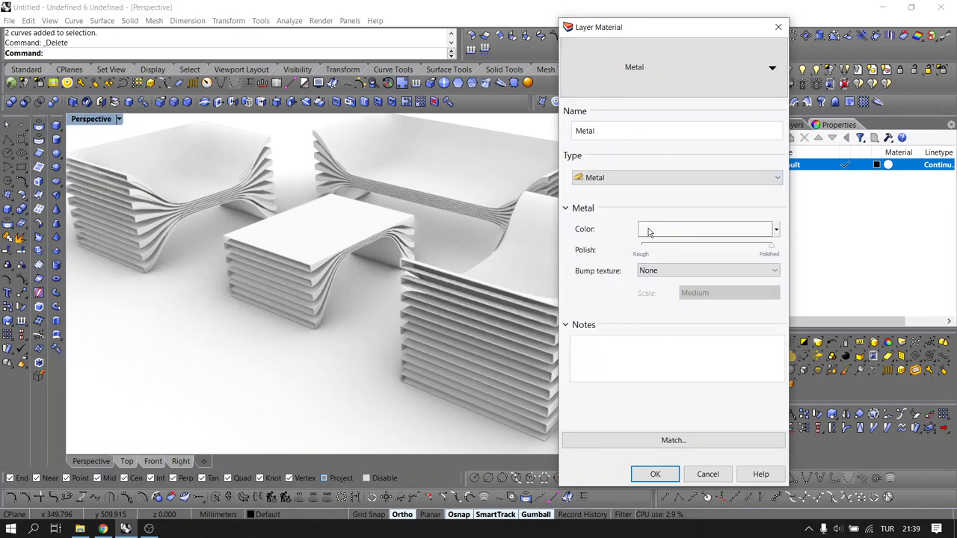
pyautogui.click(680, 246)
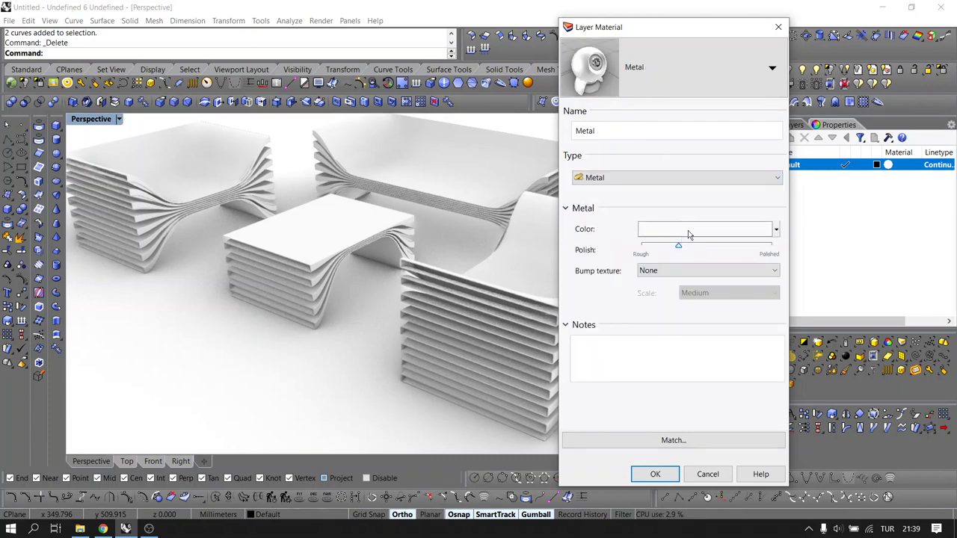
pyautogui.click(692, 231)
pyautogui.click(552, 142)
pyautogui.click(597, 178)
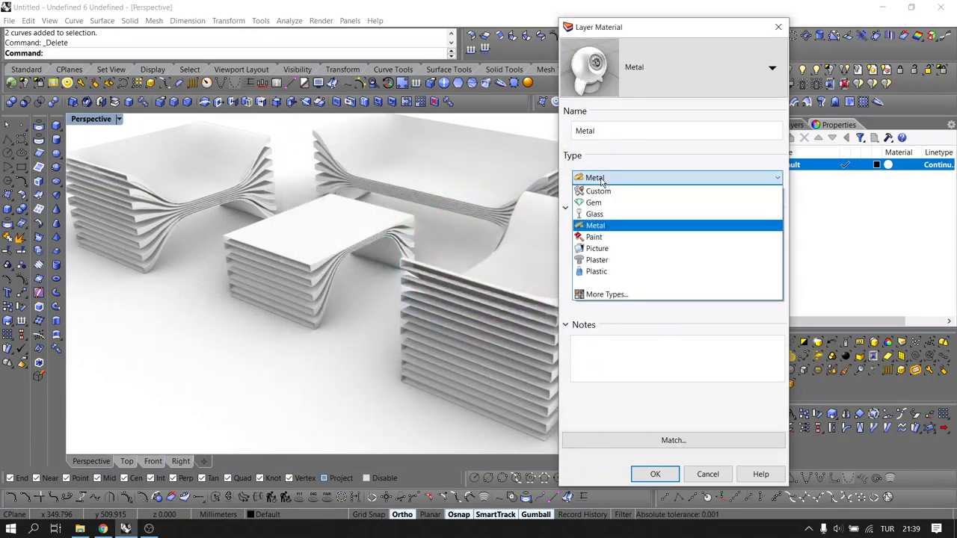
pyautogui.click(605, 225)
# Set the metal colour to a dark grey of about RGB 108, 108, 108, increase its polish slightly and apply the material
pyautogui.click(736, 231)
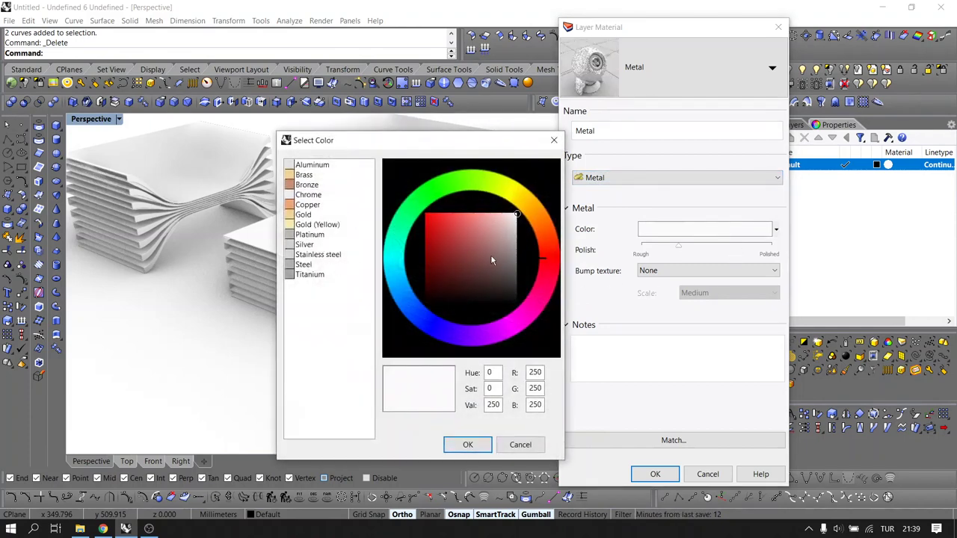
pyautogui.moveTo(491, 259); pyautogui.dragTo(549, 273)
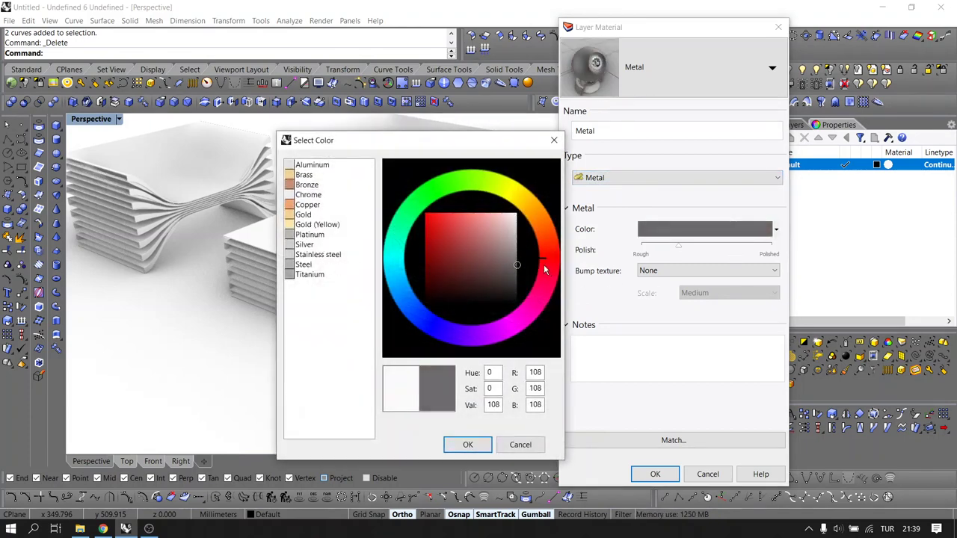
pyautogui.click(467, 444)
pyautogui.moveTo(679, 248); pyautogui.dragTo(698, 249)
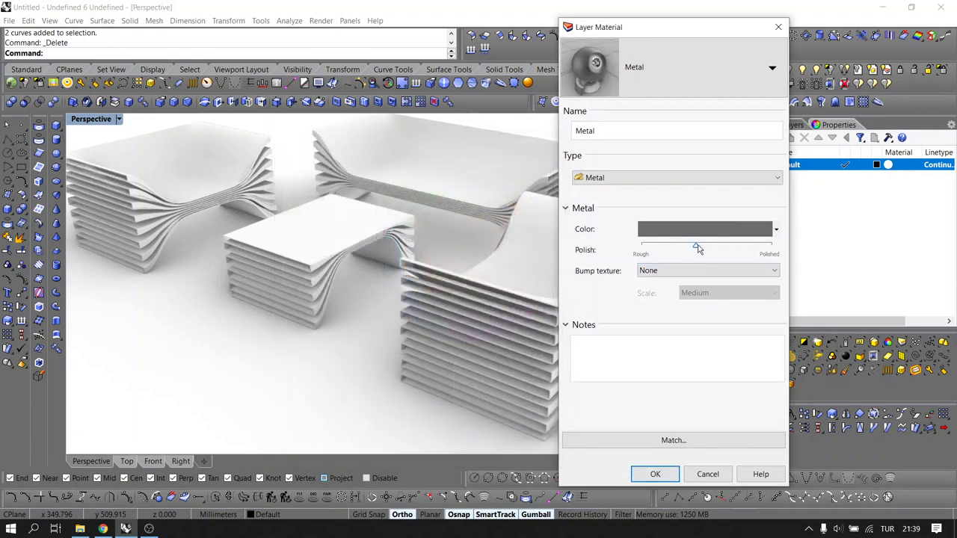
pyautogui.click(656, 474)
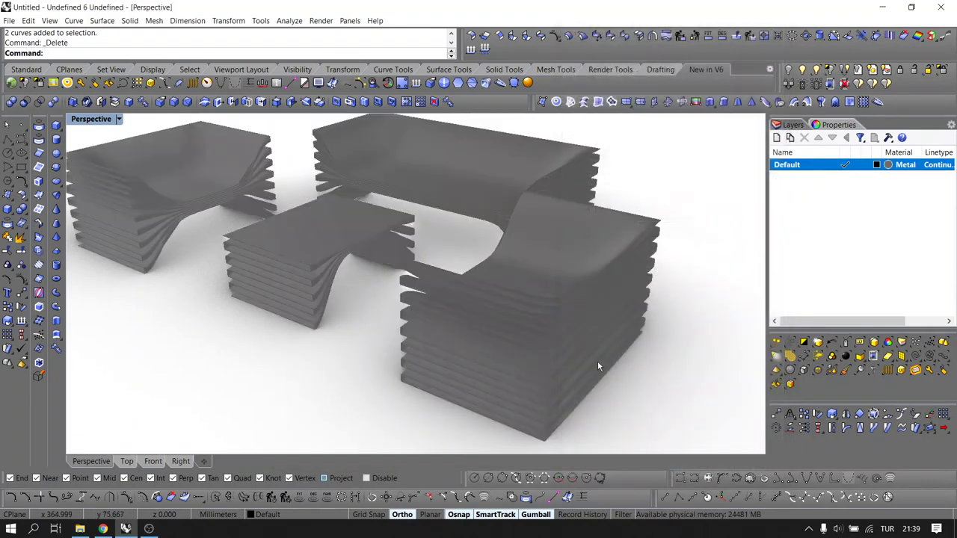
# Examine the metal furniture pieces up close in the Raytraced display mode
pyautogui.moveTo(597, 363); pyautogui.dragTo(486, 288, button='right')
pyautogui.scroll(-3, 586, 366)
pyautogui.click(120, 119)
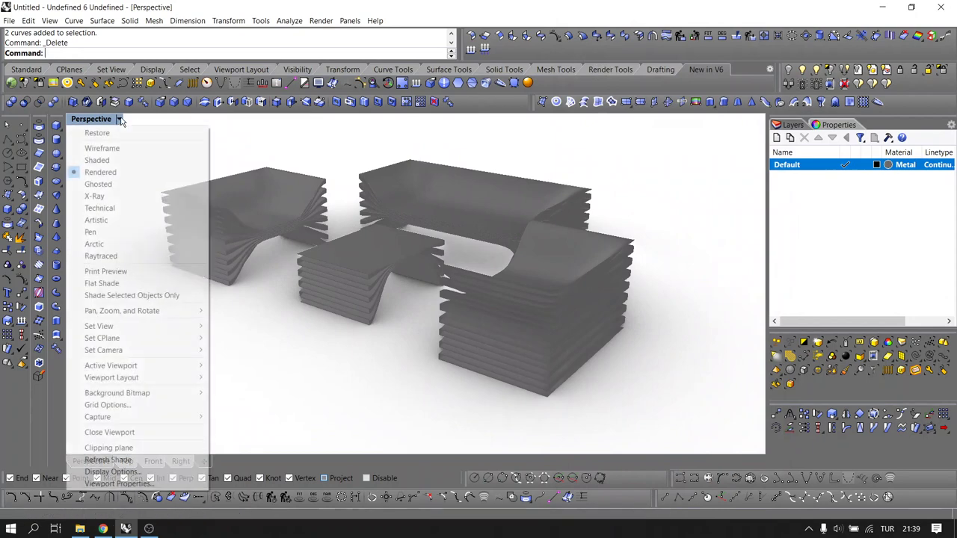
pyautogui.click(133, 256)
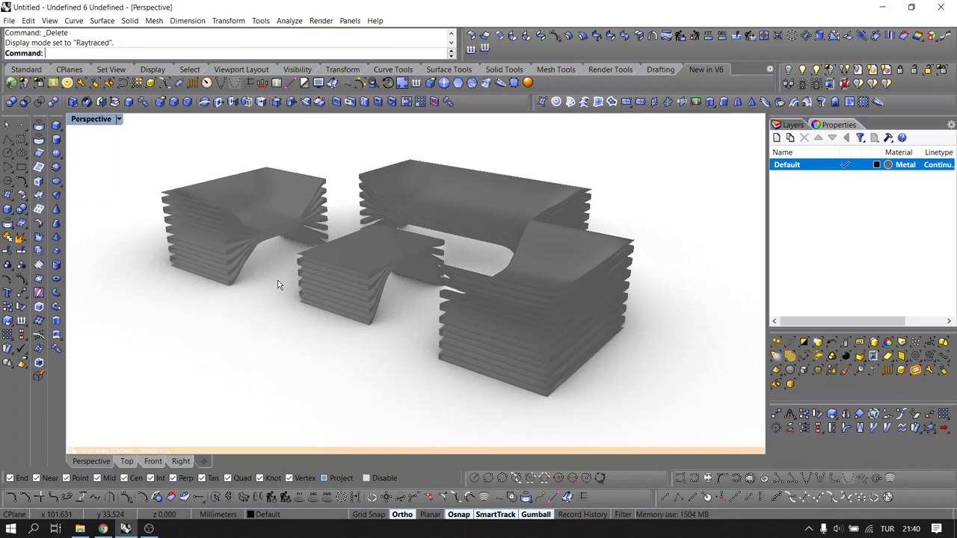
pyautogui.scroll(2, 330, 245)
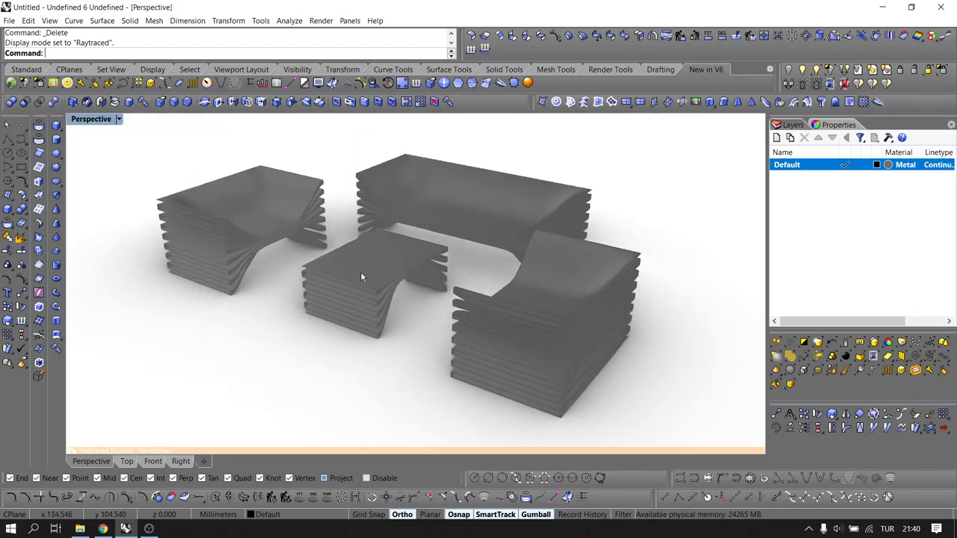
pyautogui.scroll(2, 360, 273)
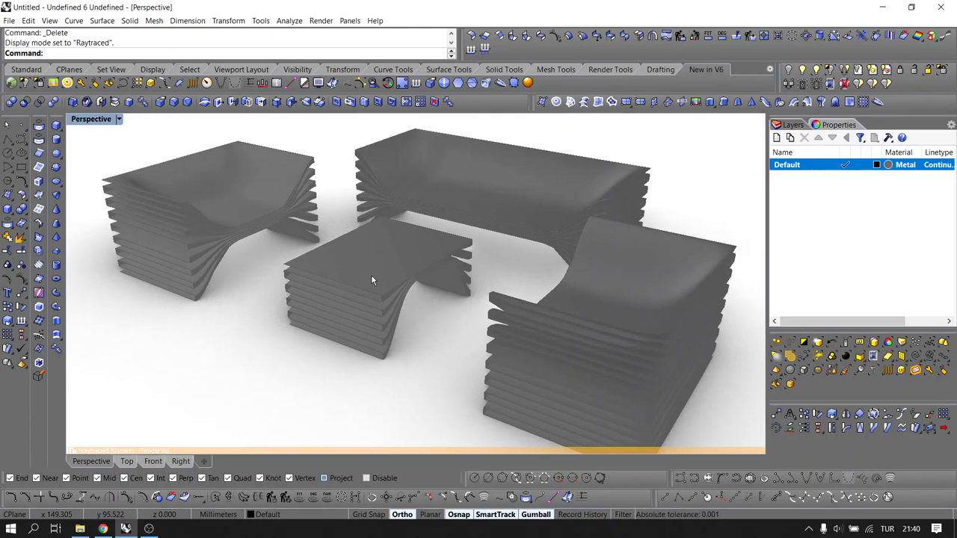
pyautogui.keyDown('shift'); pyautogui.moveTo(380, 273); pyautogui.dragTo(373, 266, button='right'); pyautogui.keyUp('shift')
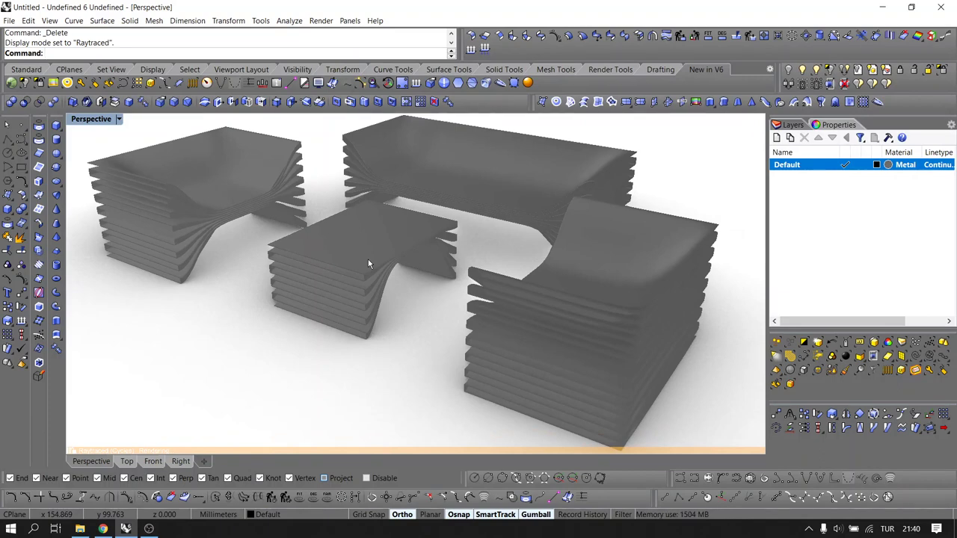
# Compare the Arctic and Raytraced display modes and leave the Perspective view in Arctic
pyautogui.click(118, 120)
pyautogui.click(111, 243)
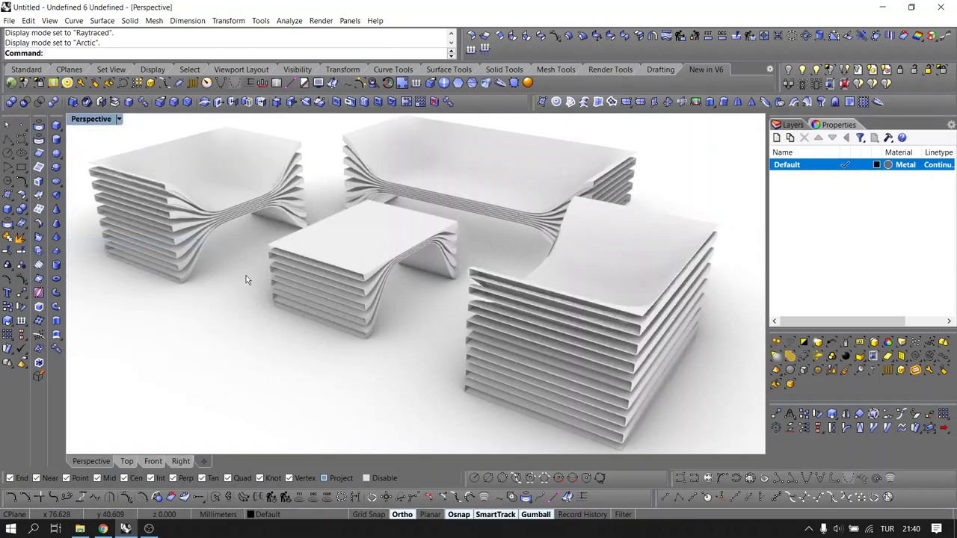
pyautogui.click(118, 120)
pyautogui.click(106, 255)
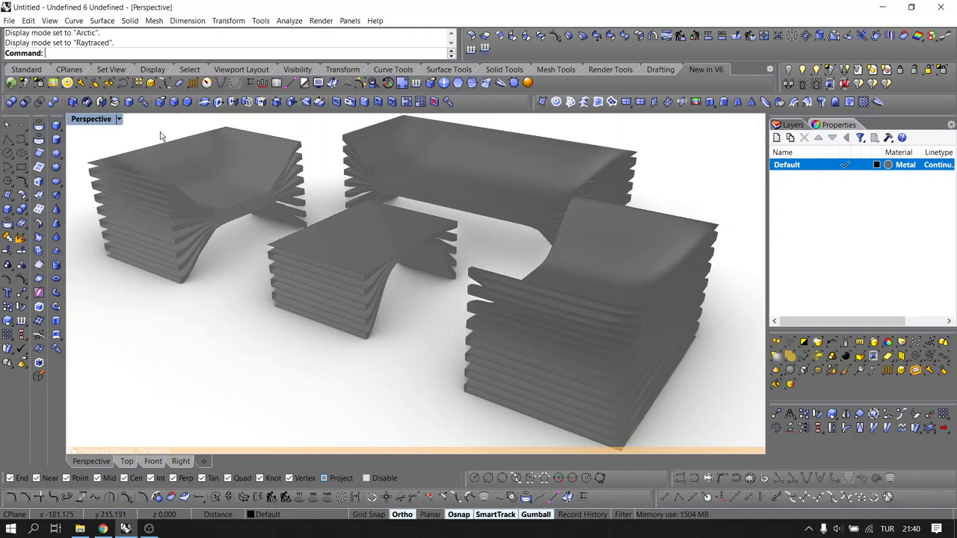
pyautogui.click(118, 119)
pyautogui.click(97, 248)
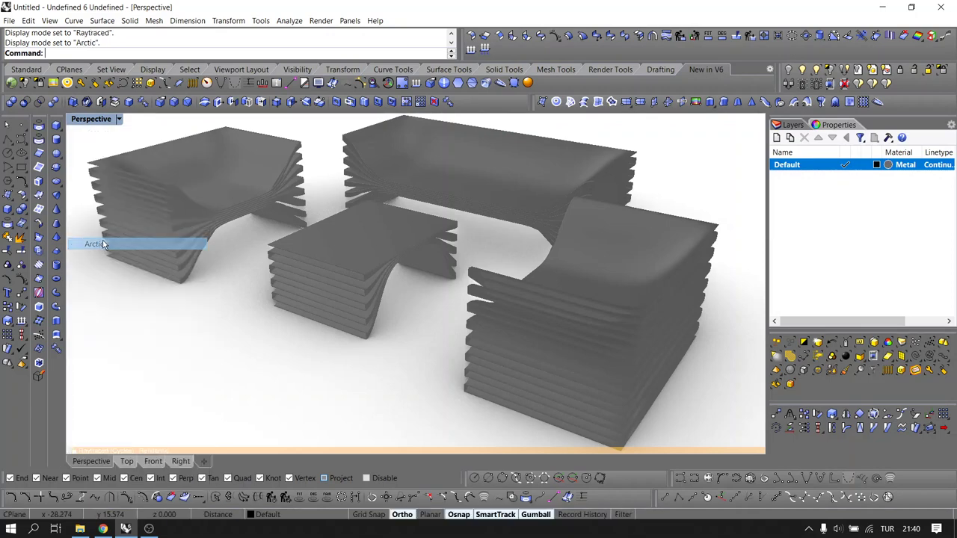
pyautogui.scroll(-3, 255, 246)
pyautogui.moveTo(255, 245); pyautogui.dragTo(297, 247, button='right')
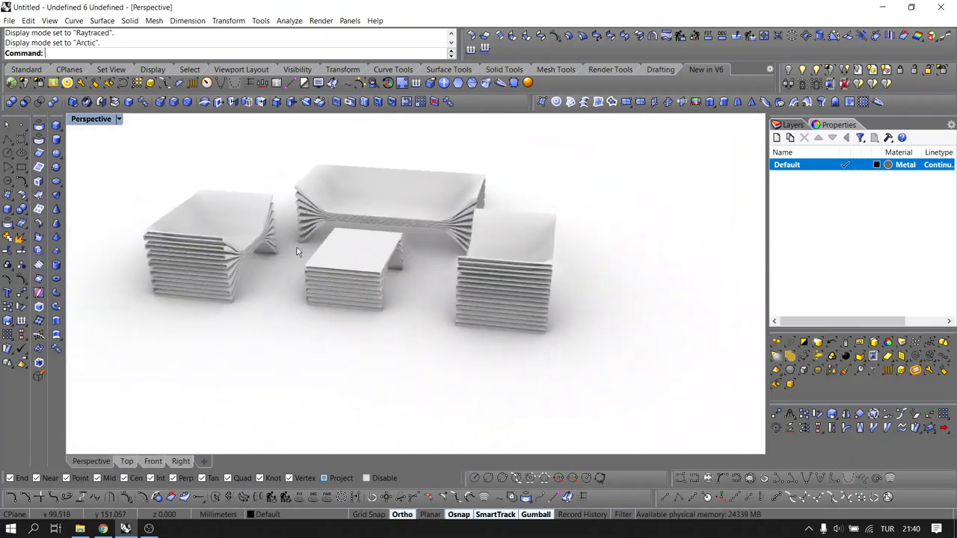
# Create a thin box about 290 by 198 mm and 0.4 mm high beneath the furniture as a floor mat
pyautogui.click(127, 461)
pyautogui.click(39, 138)
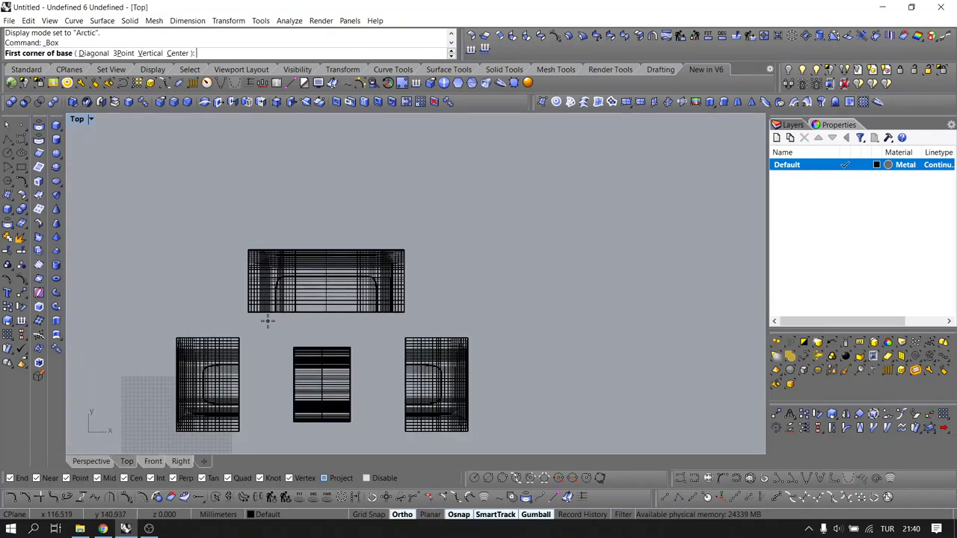
pyautogui.click(170, 215)
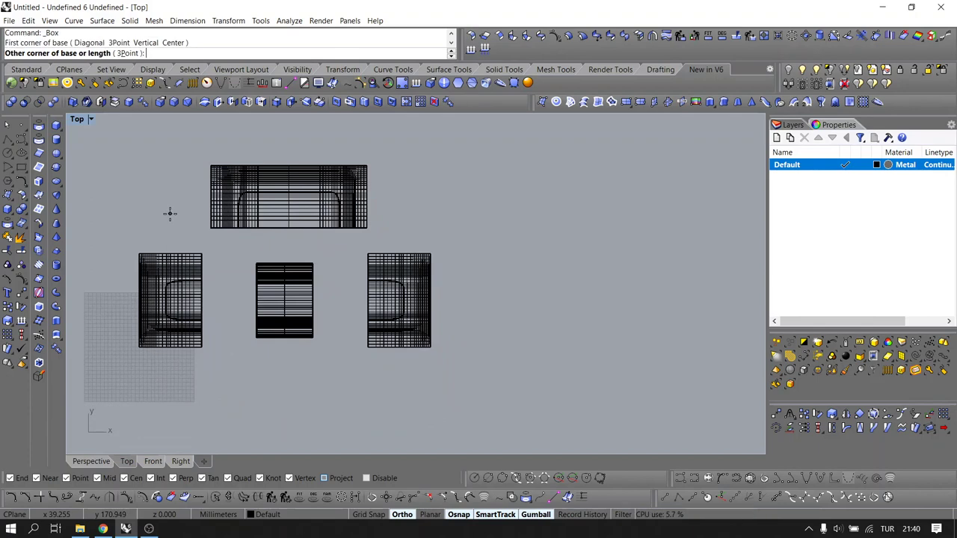
pyautogui.click(396, 369)
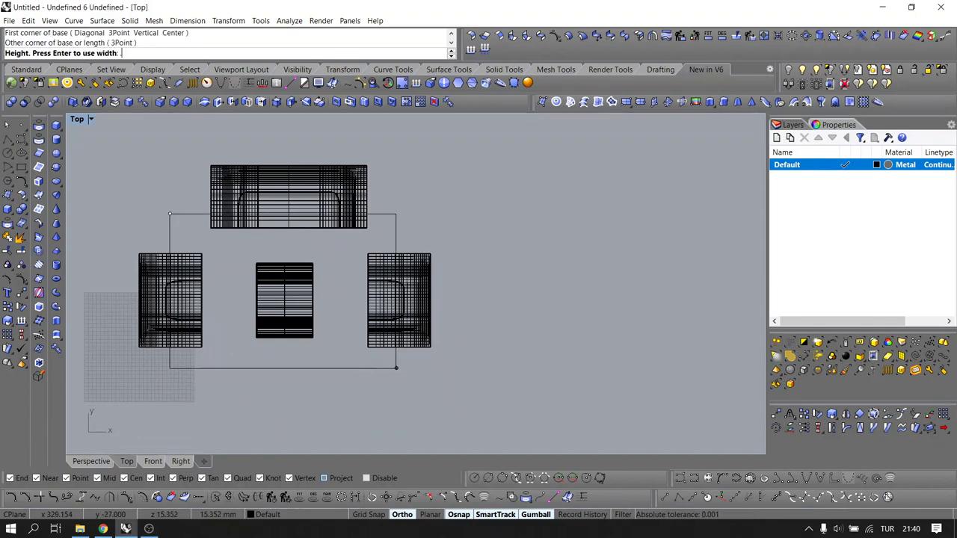
pyautogui.press('Return')
pyautogui.click(91, 461)
pyautogui.moveTo(207, 429); pyautogui.dragTo(272, 213, button='right')
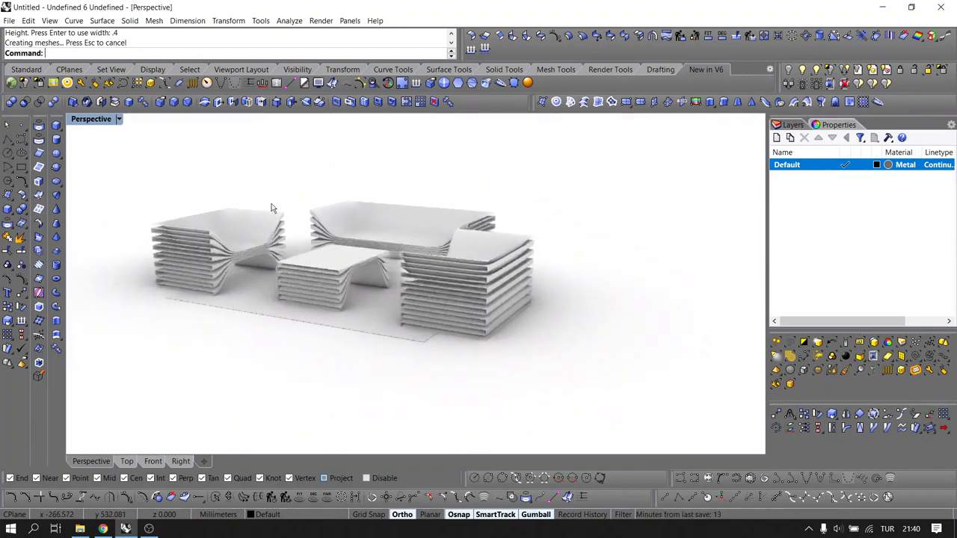
pyautogui.write('SoRRY')
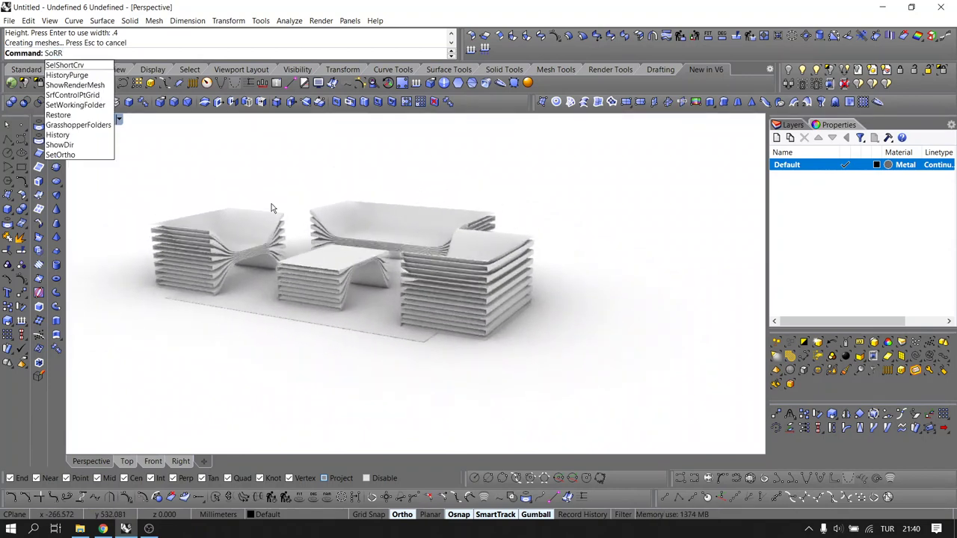
pyautogui.press('Return')
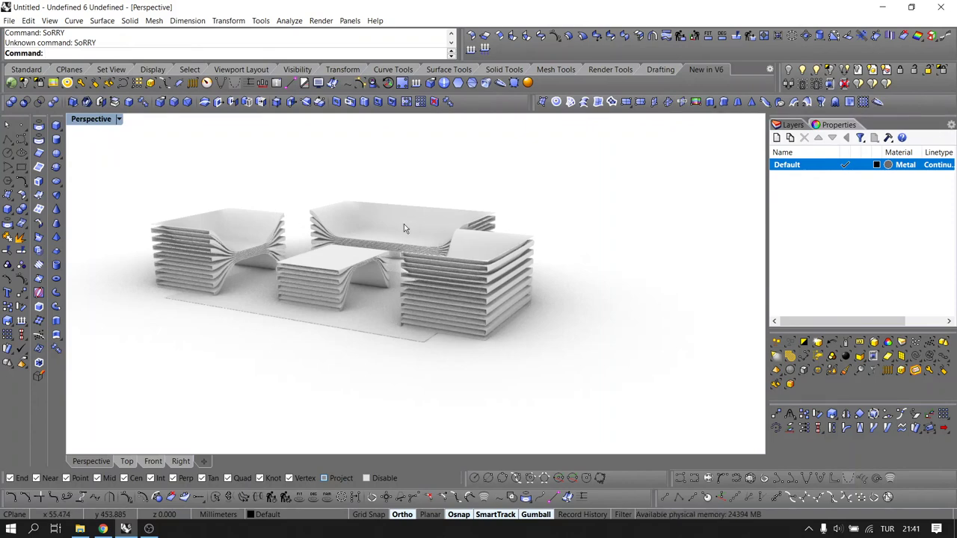
pyautogui.scroll(2, 365, 260)
pyautogui.click(92, 119)
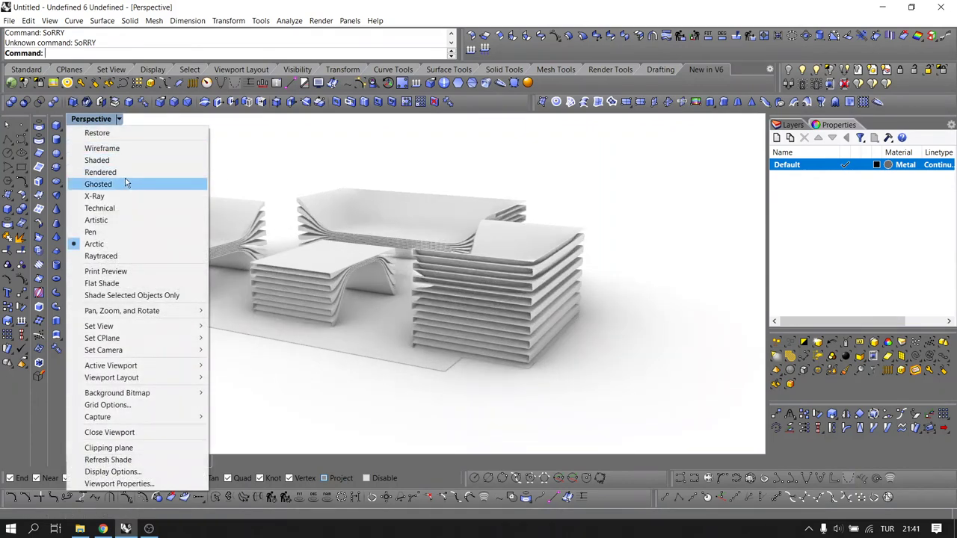
pyautogui.click(125, 245)
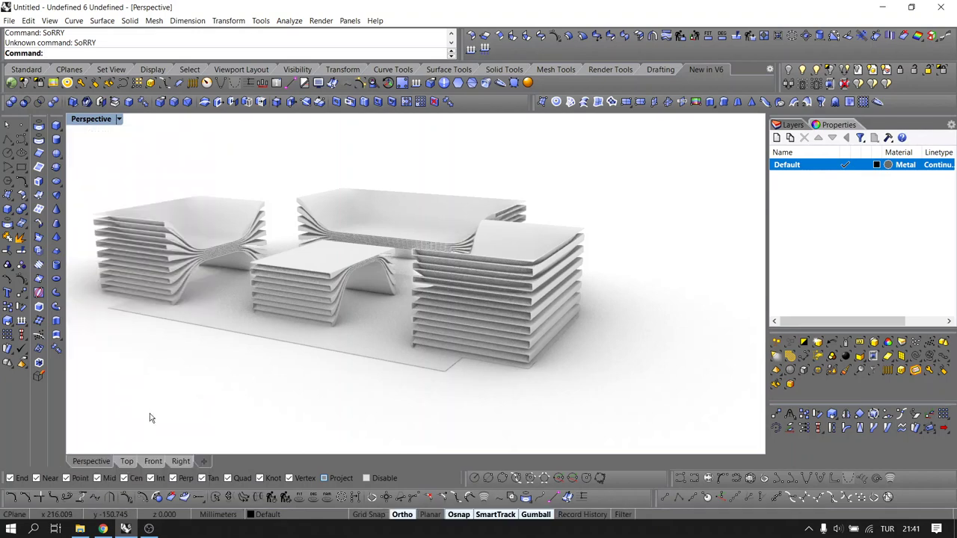
# Open a floating copy of the Perspective viewport, maximize it and frame all the furniture pieces from a higher angle
pyautogui.rightClick(202, 461)
pyautogui.click(254, 439)
pyautogui.click(230, 139)
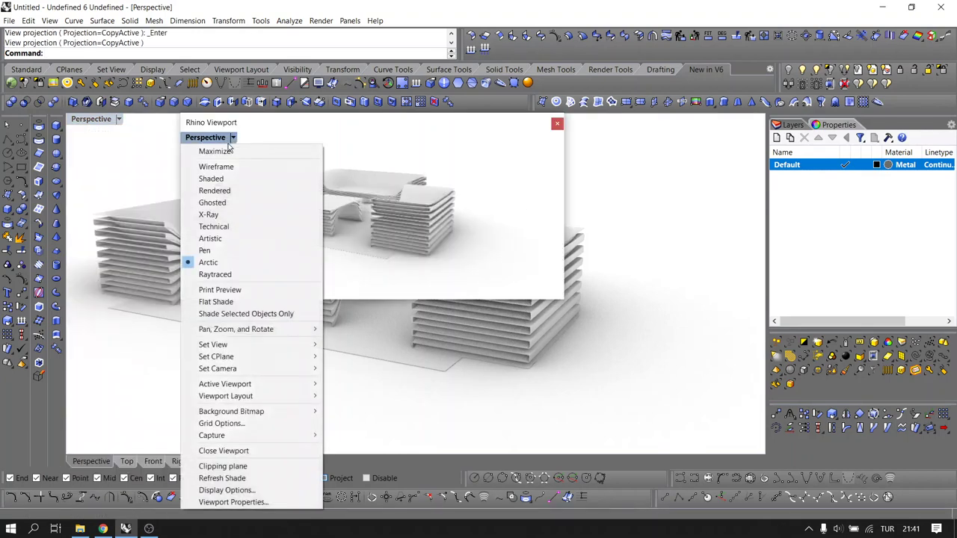
pyautogui.click(225, 152)
pyautogui.moveTo(337, 218)
pyautogui.mouseDown(button='right')
pyautogui.moveTo(283, 253)
pyautogui.moveTo(357, 236)
pyautogui.moveTo(337, 211)
pyautogui.moveTo(314, 214)
pyautogui.mouseUp(button='right')
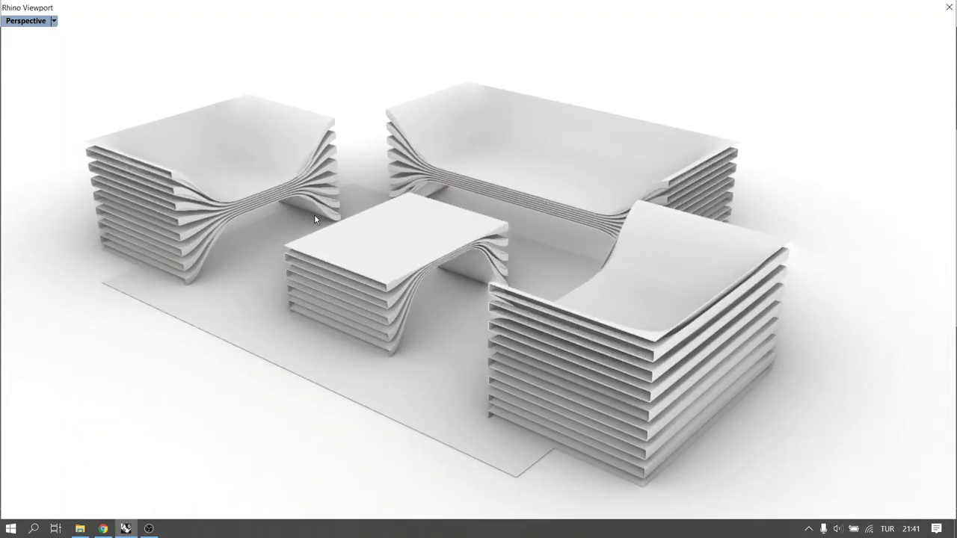
# Start a view capture to file of the enlarged Perspective view at 2048 x 1536 pixels and 300 DPI
pyautogui.write('capt')
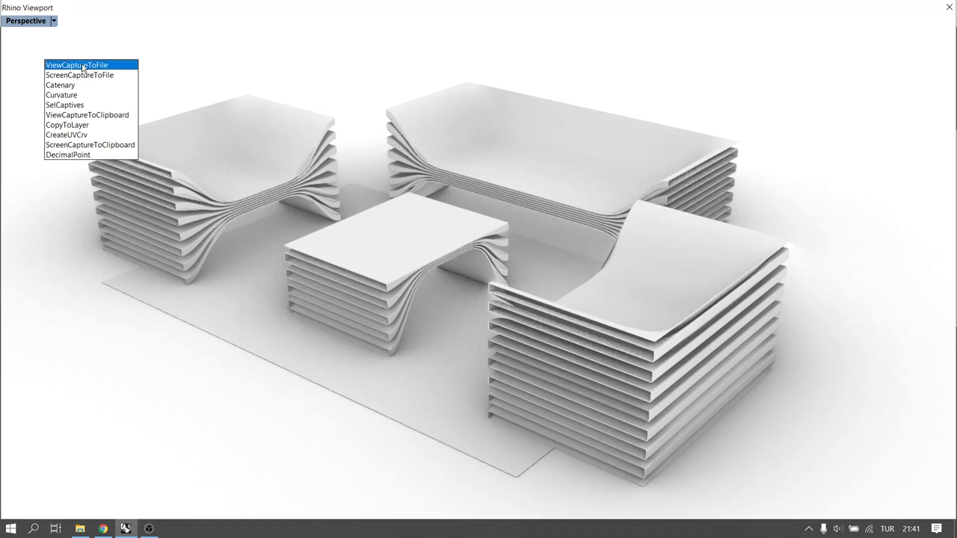
pyautogui.click(84, 65)
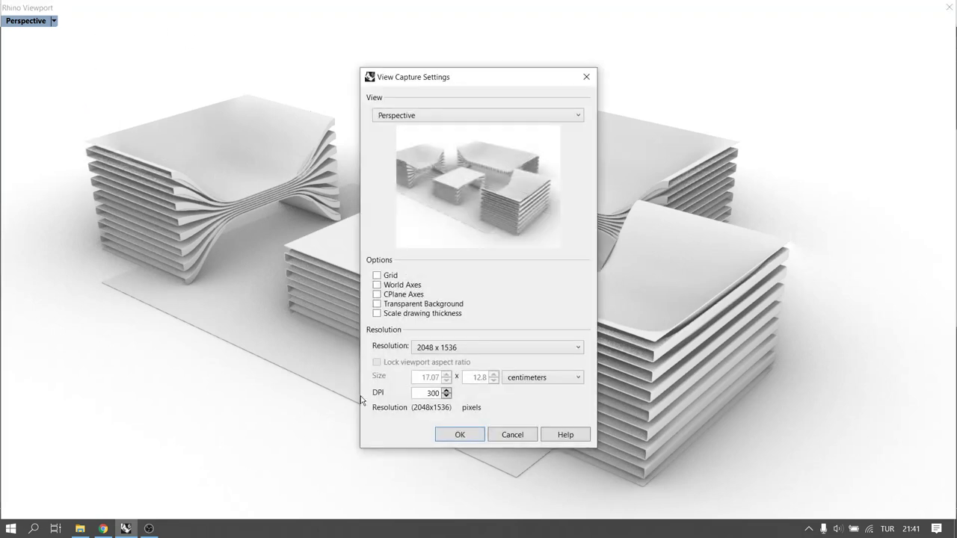
pyautogui.click(446, 437)
# Save the capture to the desktop as a JPEG named "Chair Design By", the designer's full name and "Thanks", and close the floating viewport
pyautogui.click(53, 196)
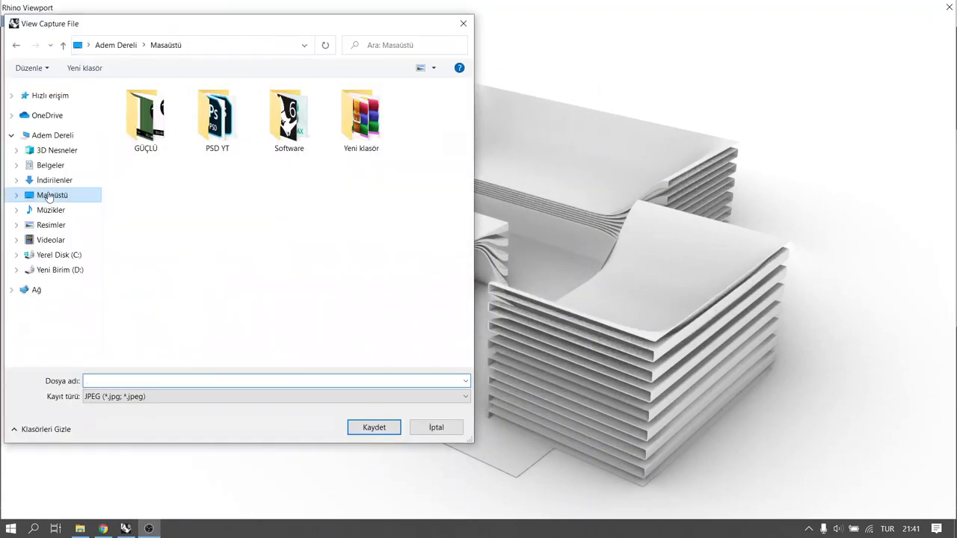
pyautogui.click(156, 384)
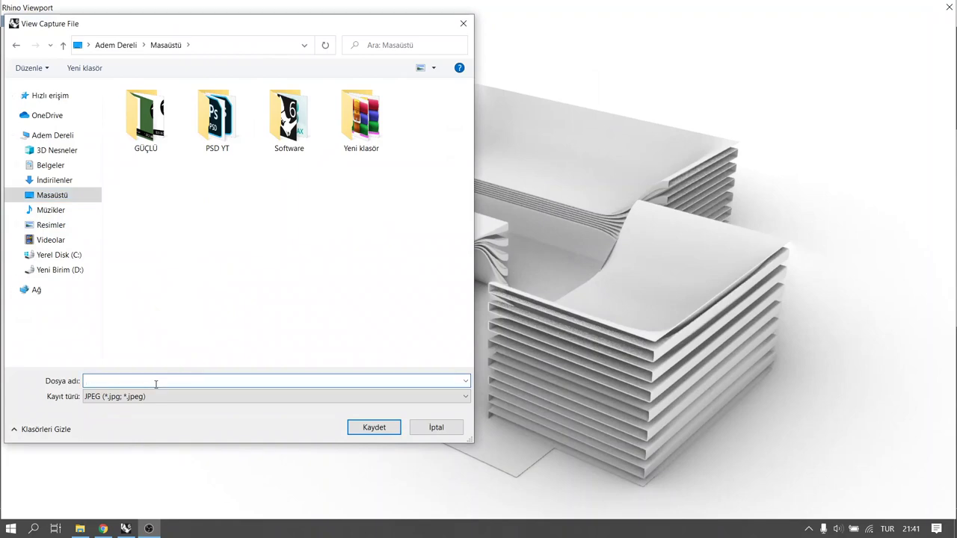
pyautogui.write('Chair Design By A')
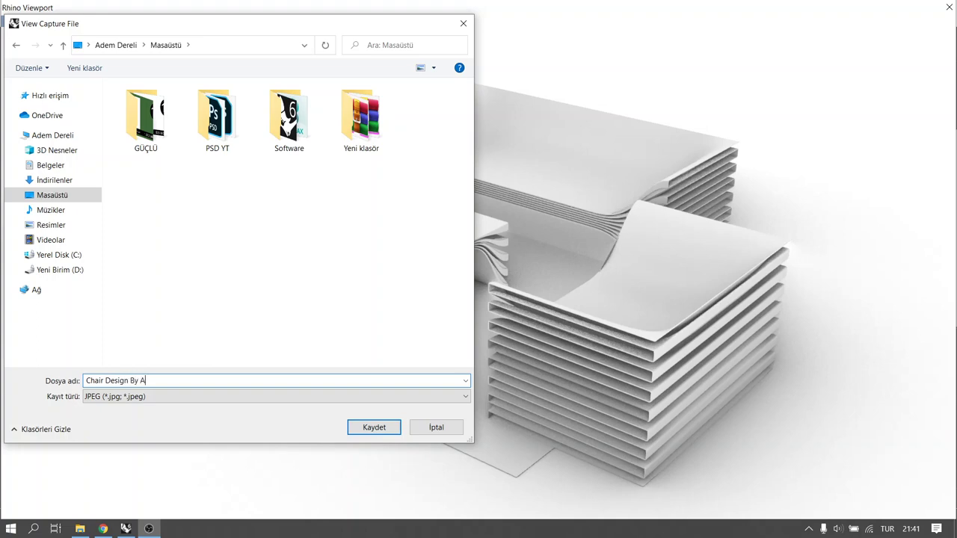
pyautogui.write('dem Dereli T')
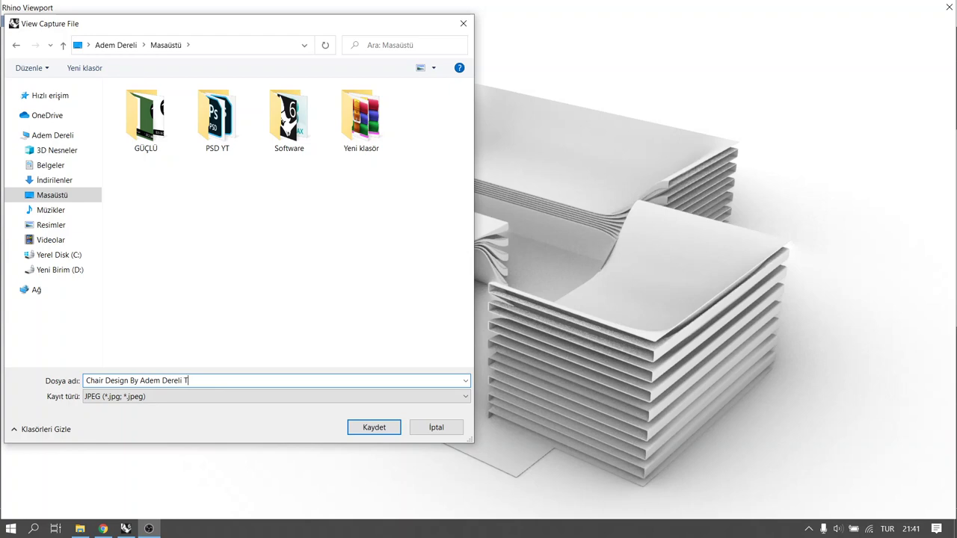
pyautogui.write('hanks')
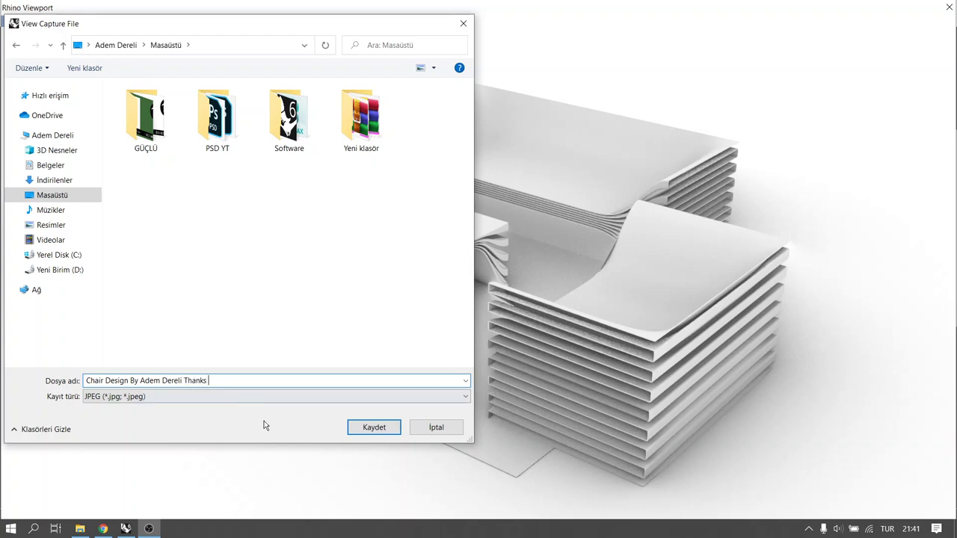
pyautogui.click(379, 431)
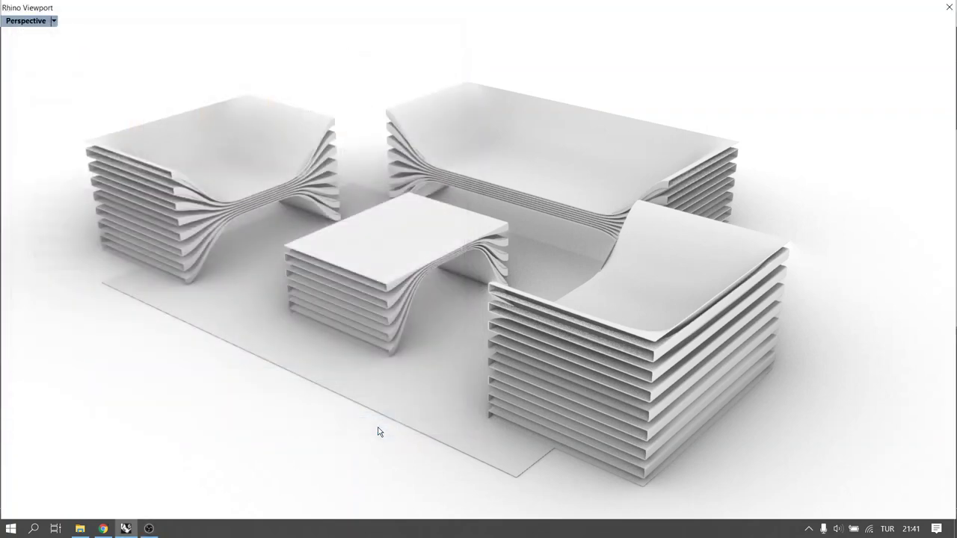
pyautogui.click(950, 7)
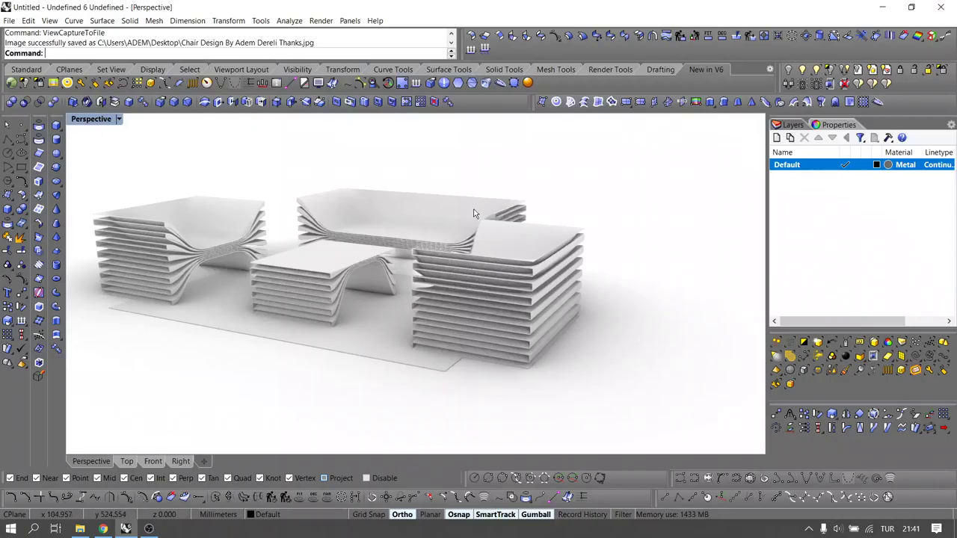